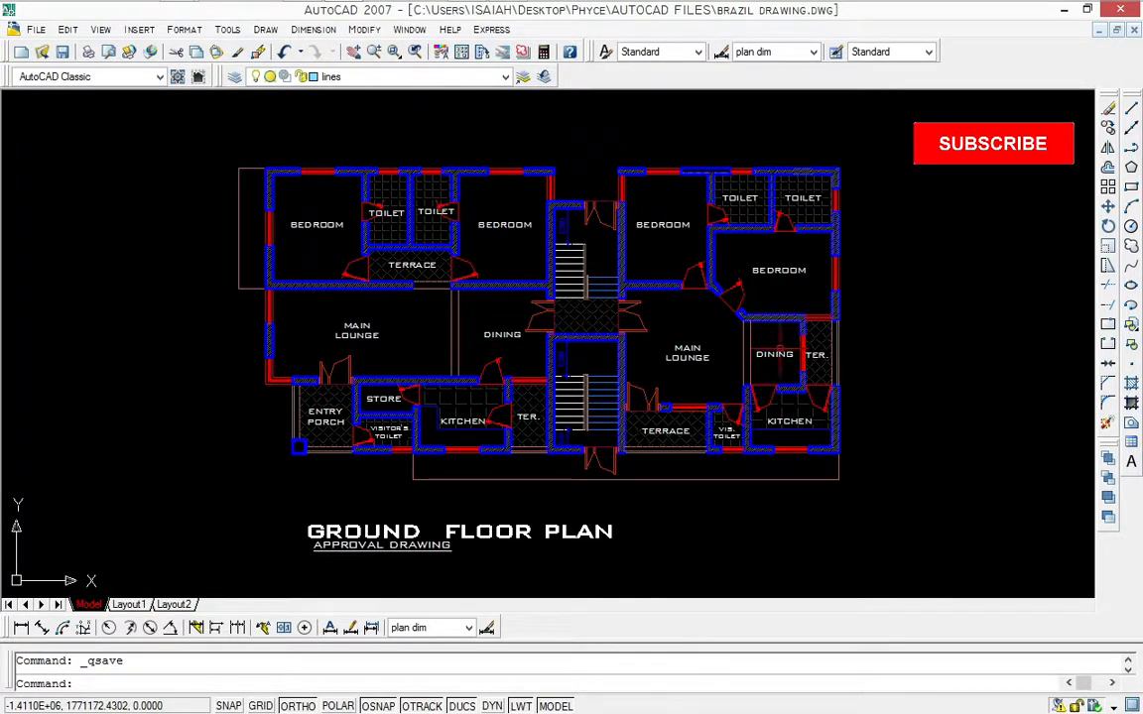
Step: Add a linear dimension above the upper-left bedroom, from the plan's outer upper-left corner to the near edge of the bedroom window
left_click(21, 629)
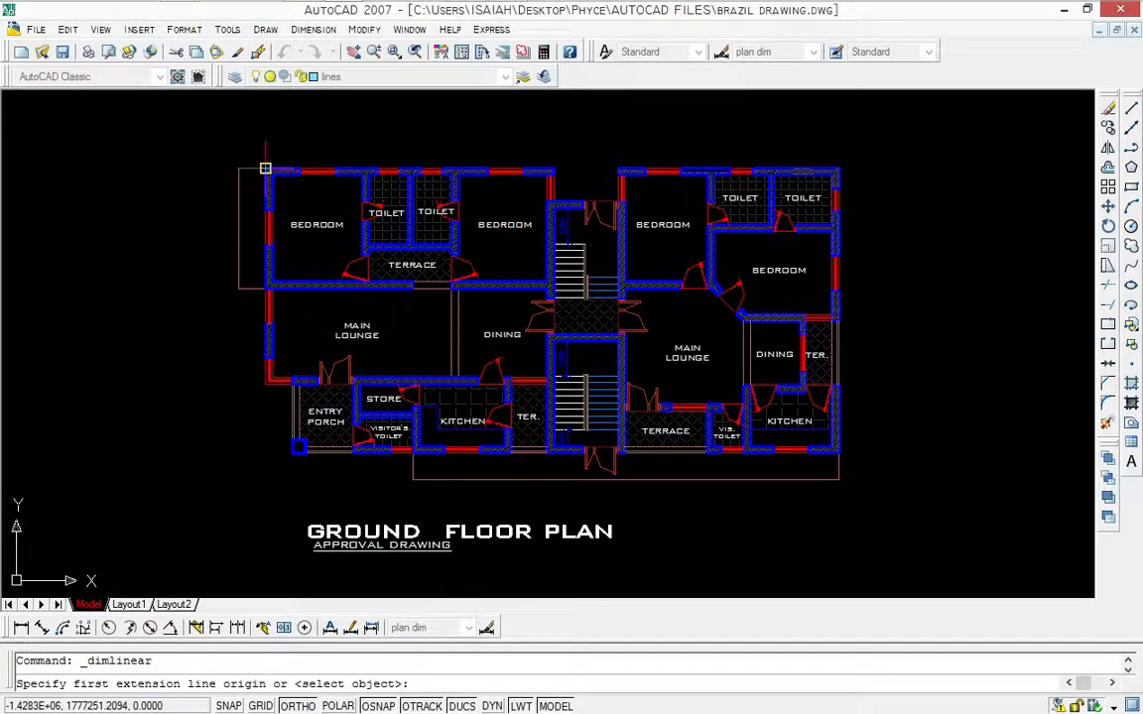
left_click(265, 168)
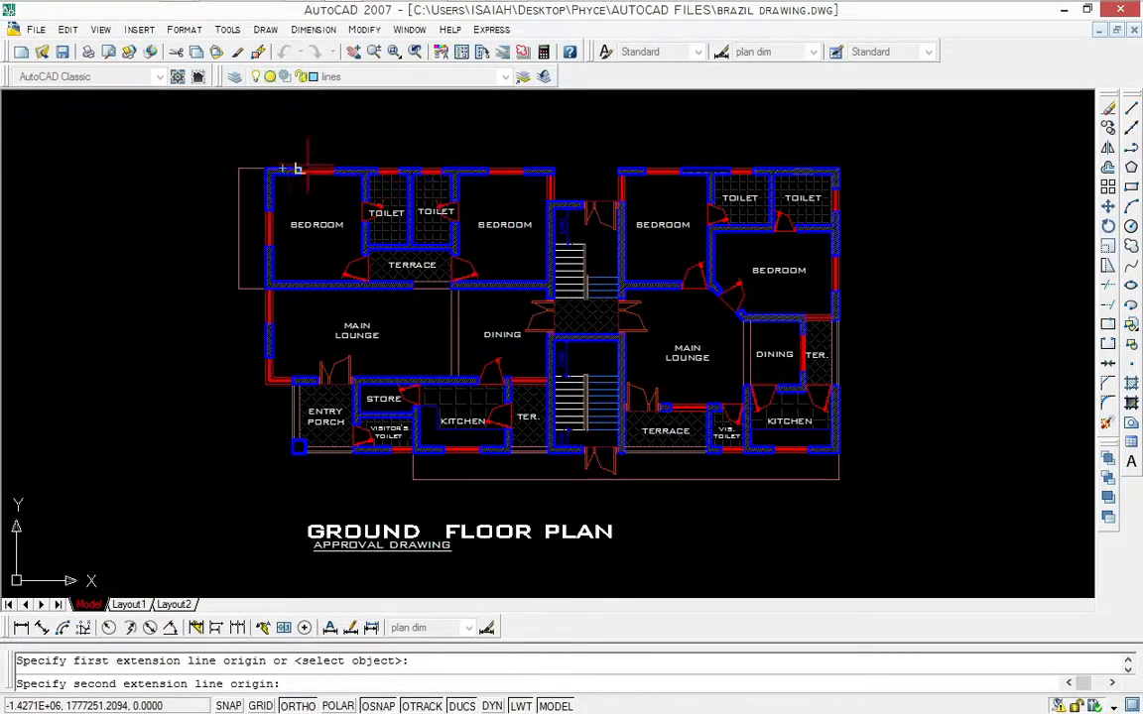
scroll(298, 169, "up", 5)
left_click(308, 175)
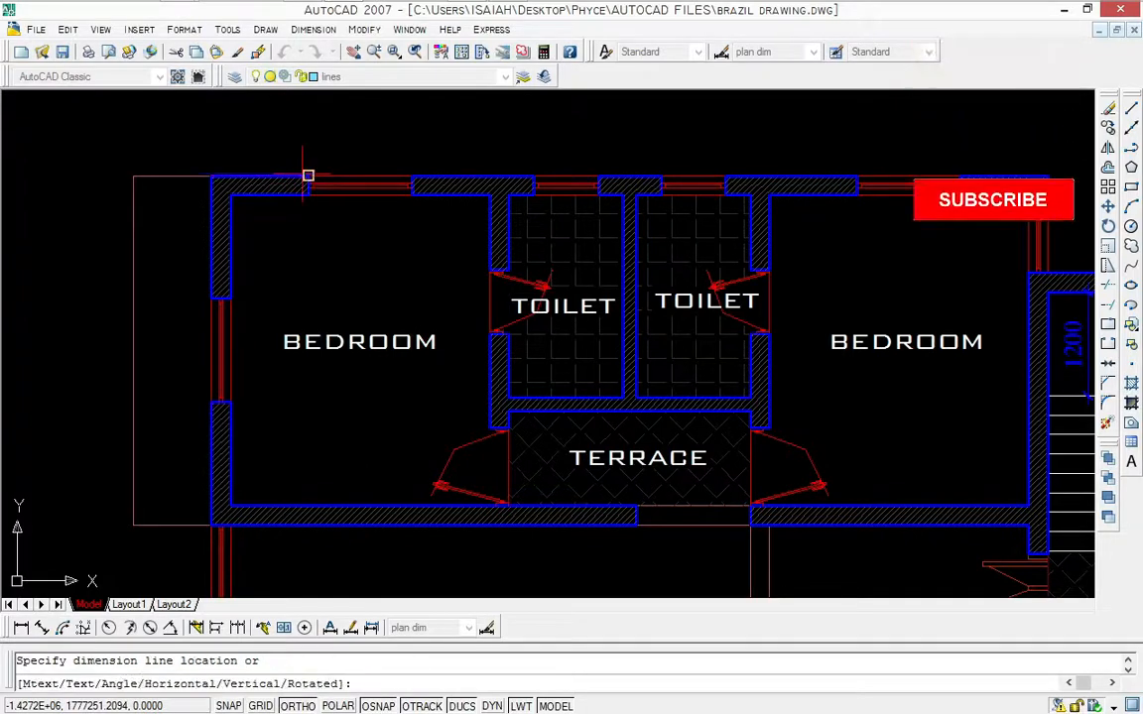
mouse_move(307, 176)
middle_mouse_down()
mouse_move(319, 198)
mouse_move(313, 157)
middle_mouse_up()
left_click(320, 197)
scroll(319, 196, "down", 4)
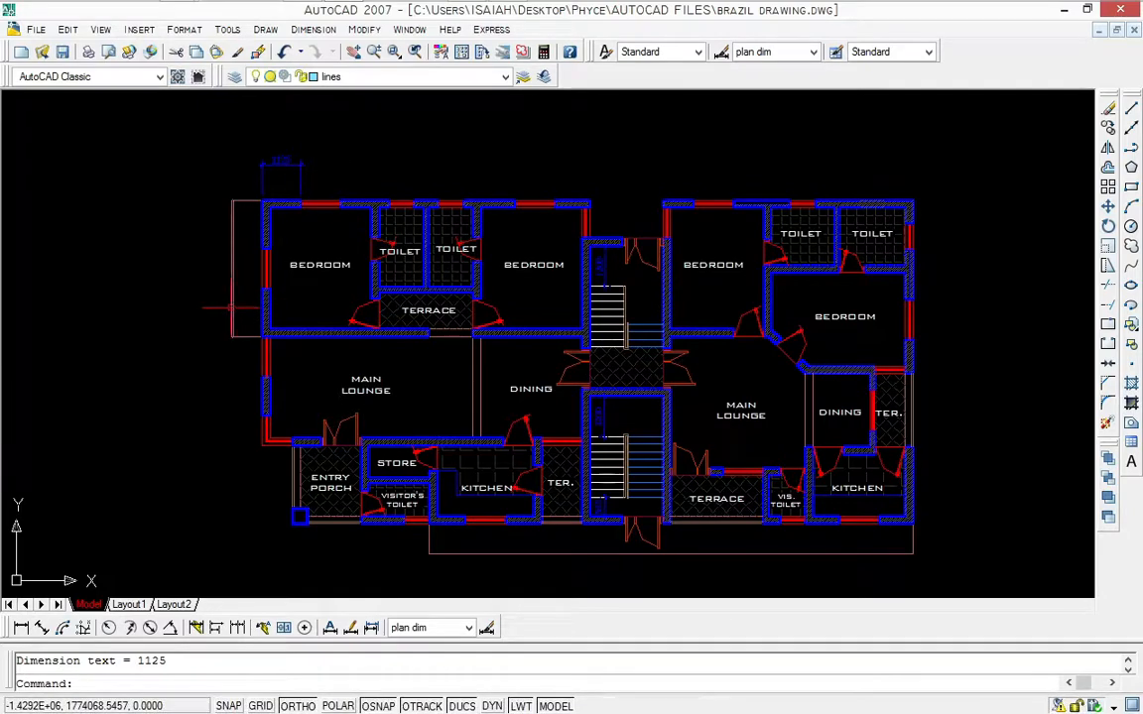
Step: Continue the dimension chain along the upper wall through the left unit's window edges and wall corner to the stair hall's double door
left_click(238, 631)
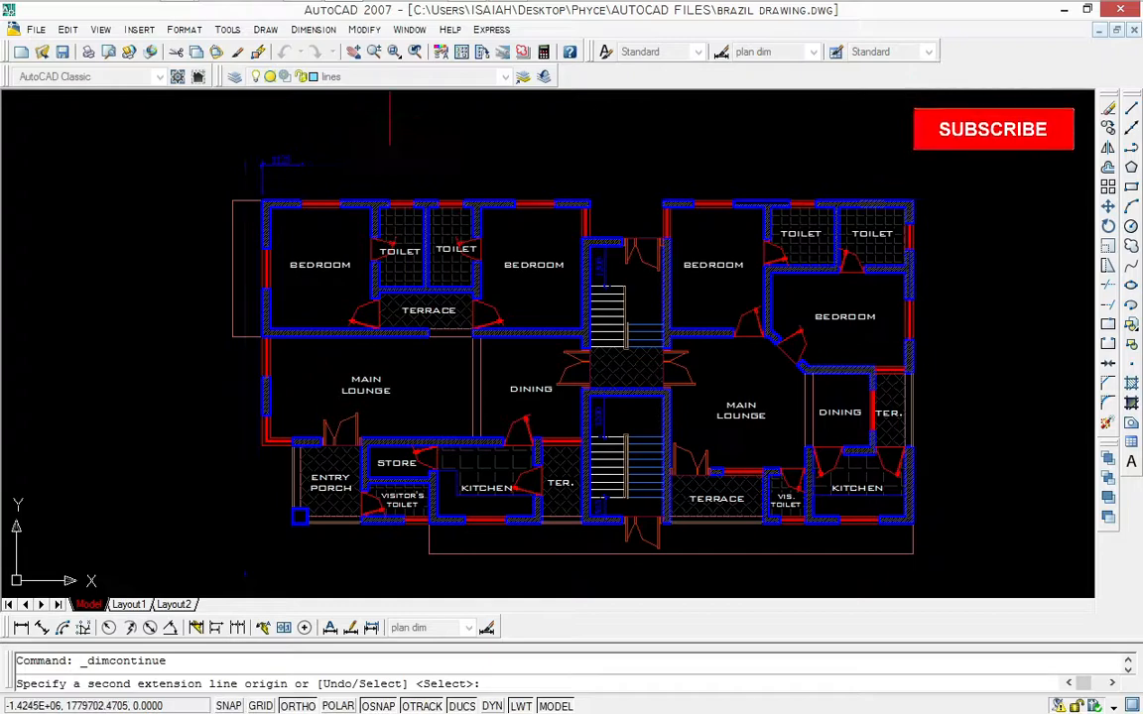
left_click(341, 200)
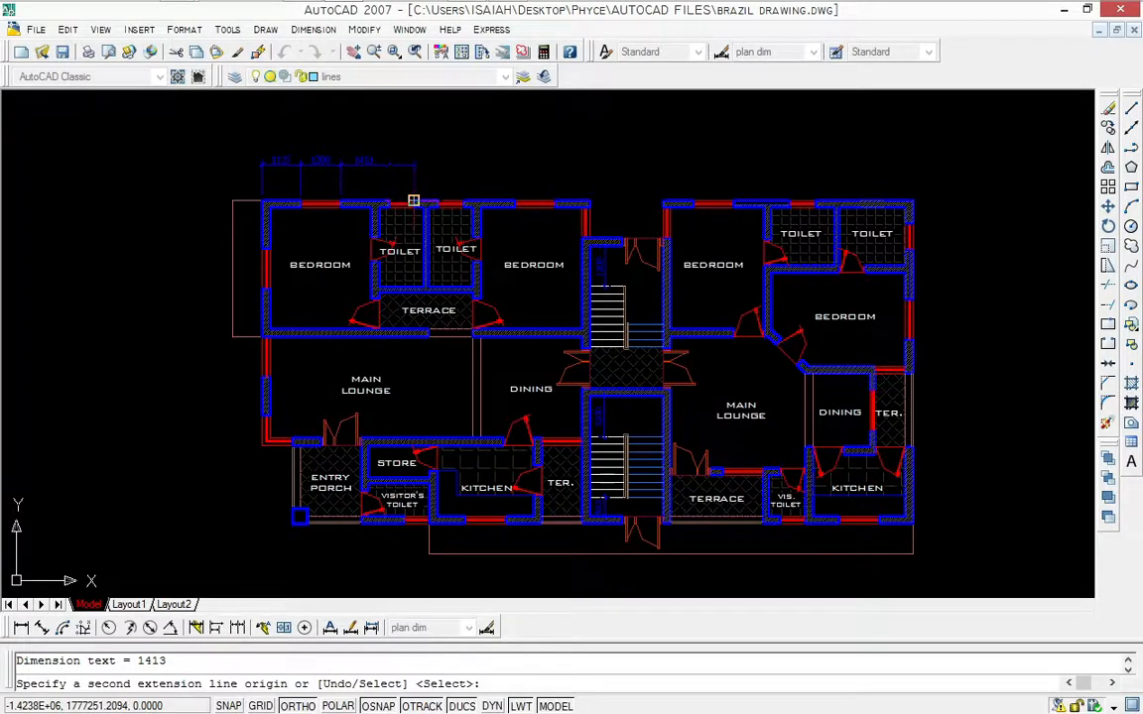
left_click(437, 200)
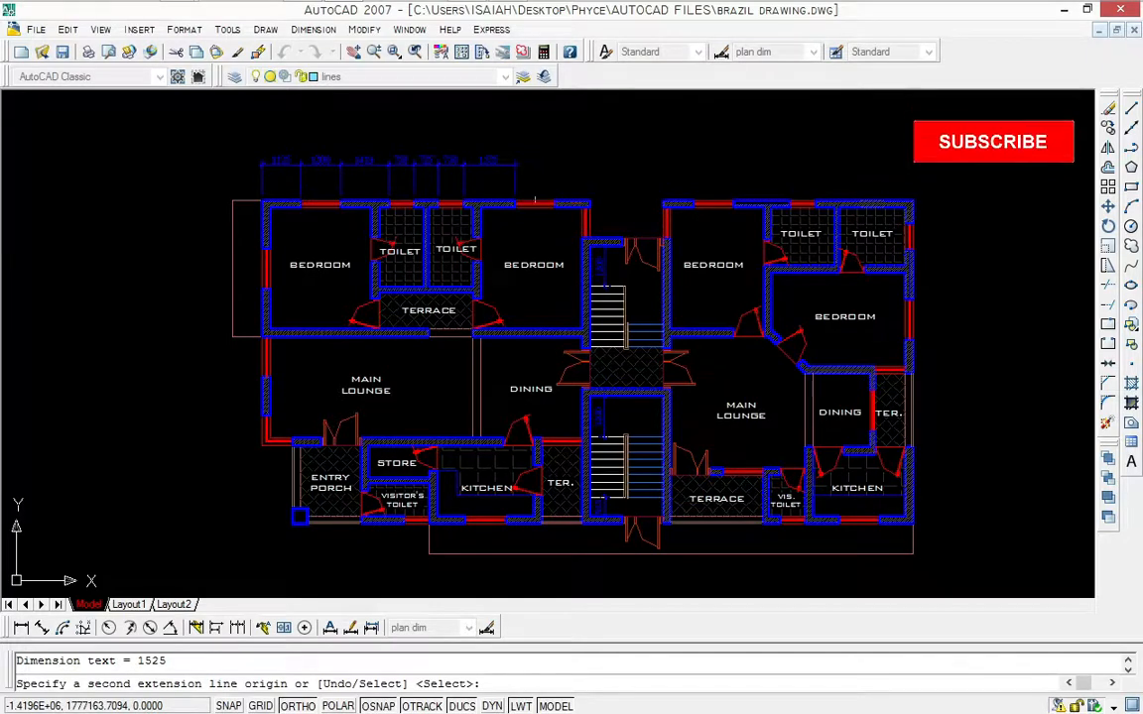
left_click(536, 202)
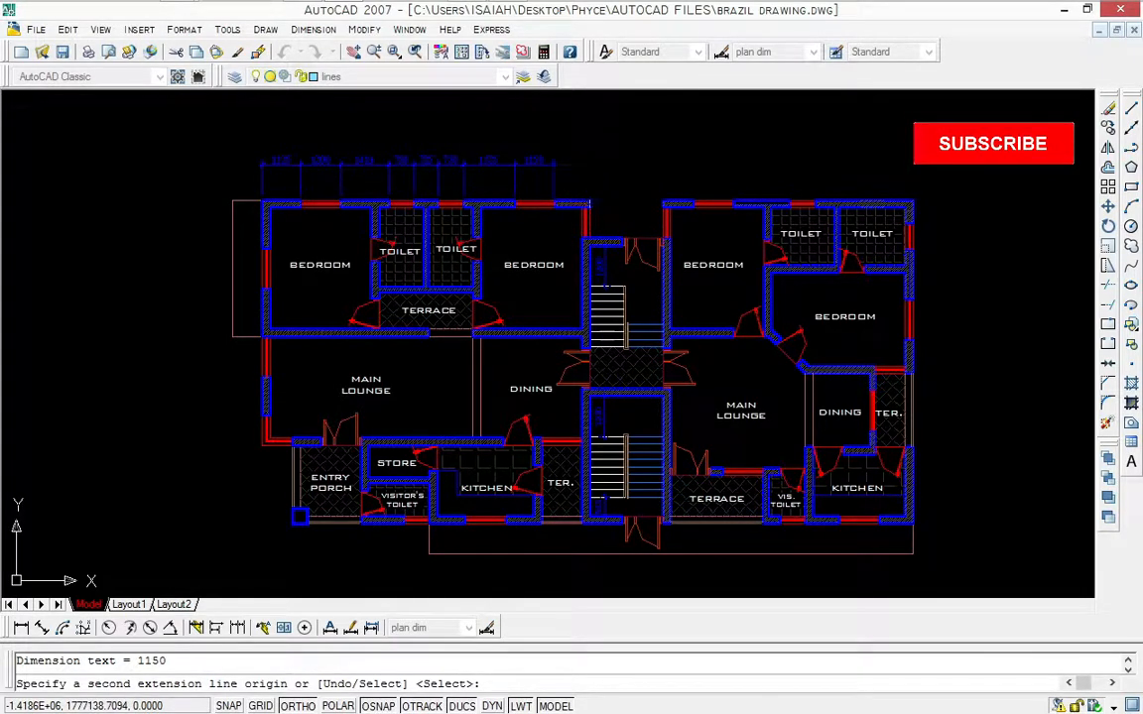
left_click(588, 204)
scroll(621, 238, "up", 2)
left_click(625, 246)
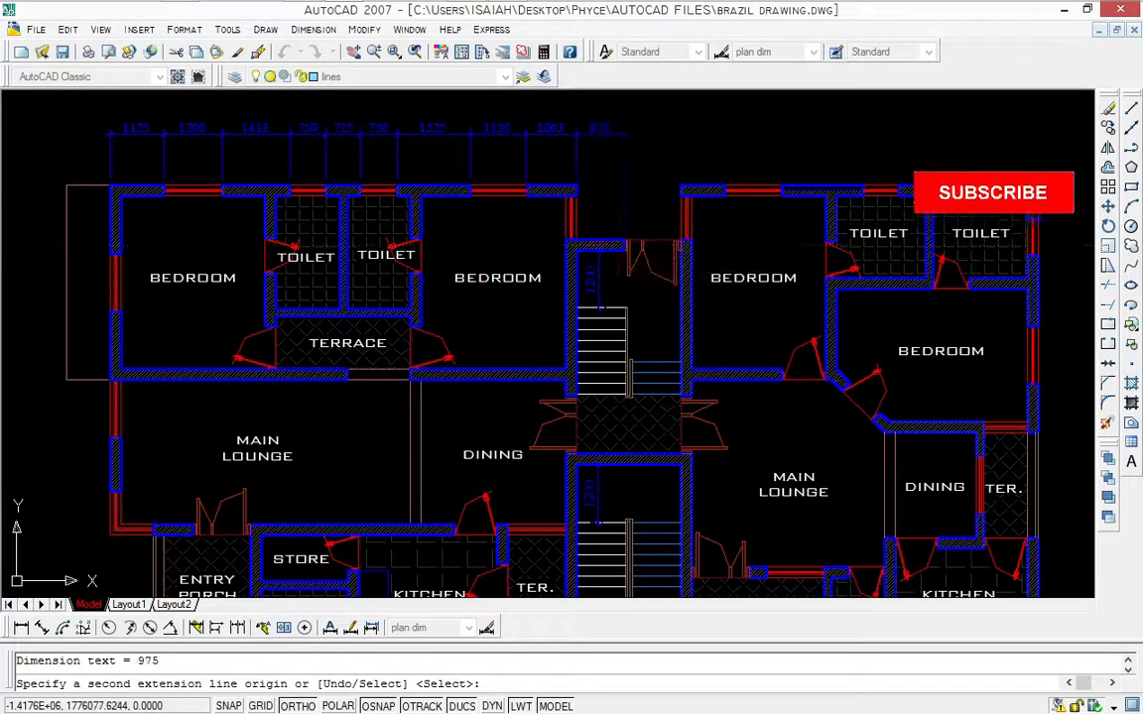
Step: Continue the chain from the stair hall door across the right unit's bedroom and toilet windows to the plan's upper-right corner, finishing it there
scroll(699, 240, "up", 8)
scroll(662, 219, "down", 7)
middle_click_drag(697, 180, 664, 331)
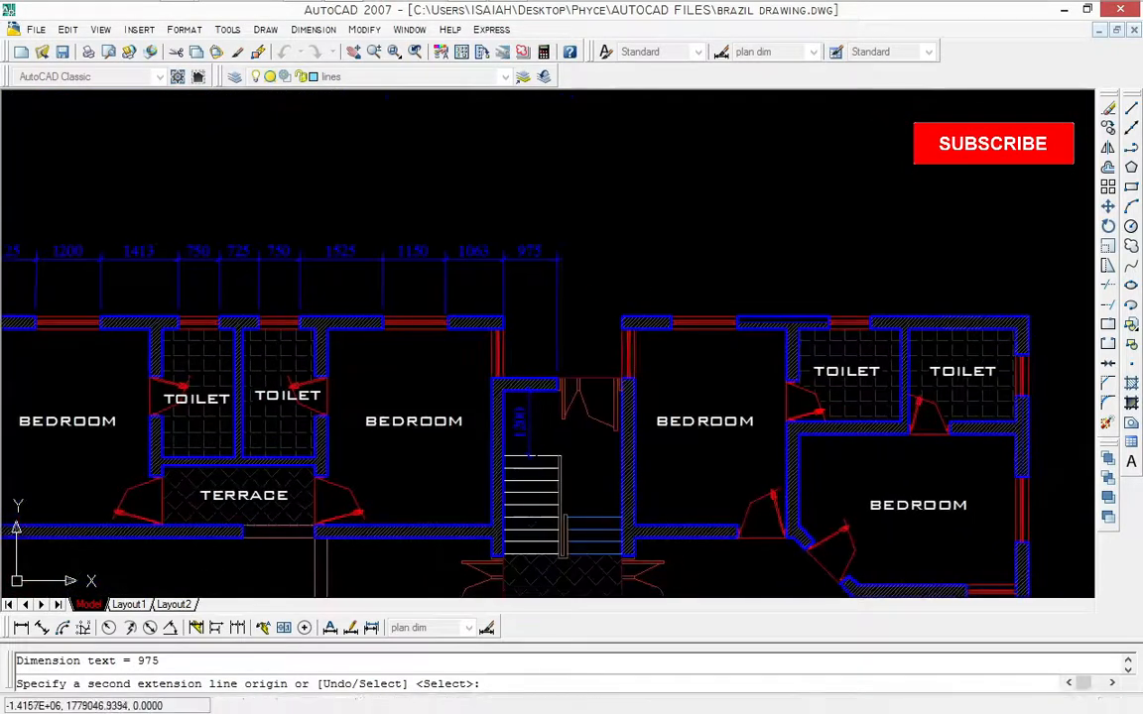
left_click(623, 314)
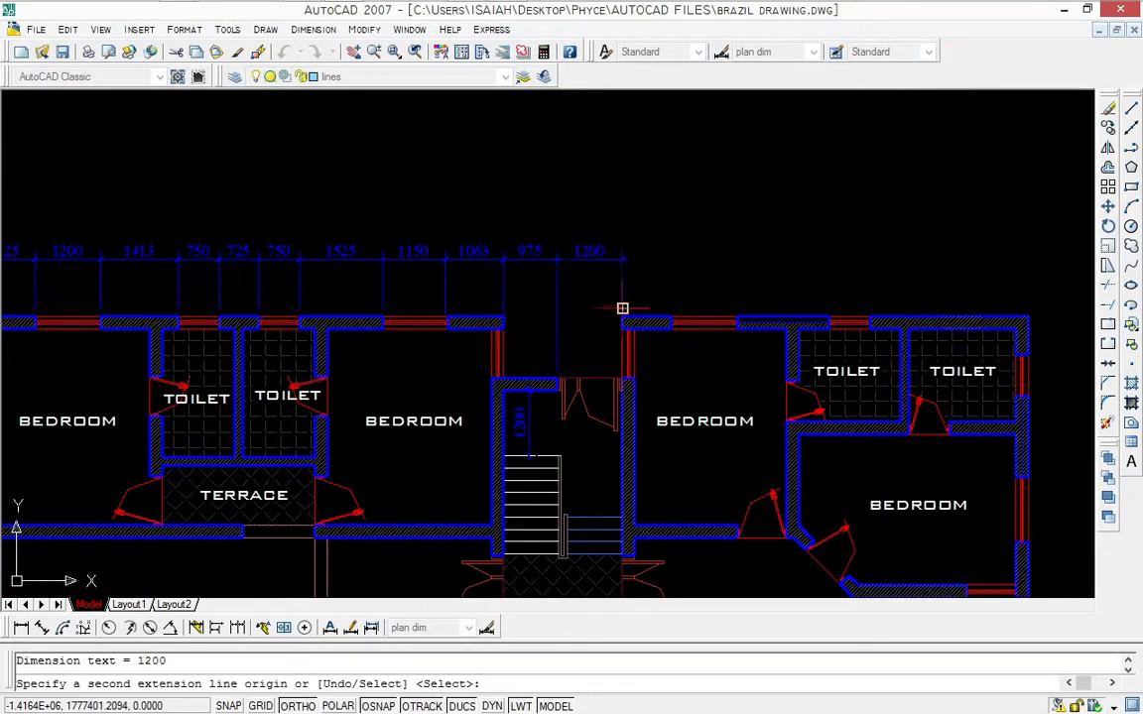
left_click(672, 319)
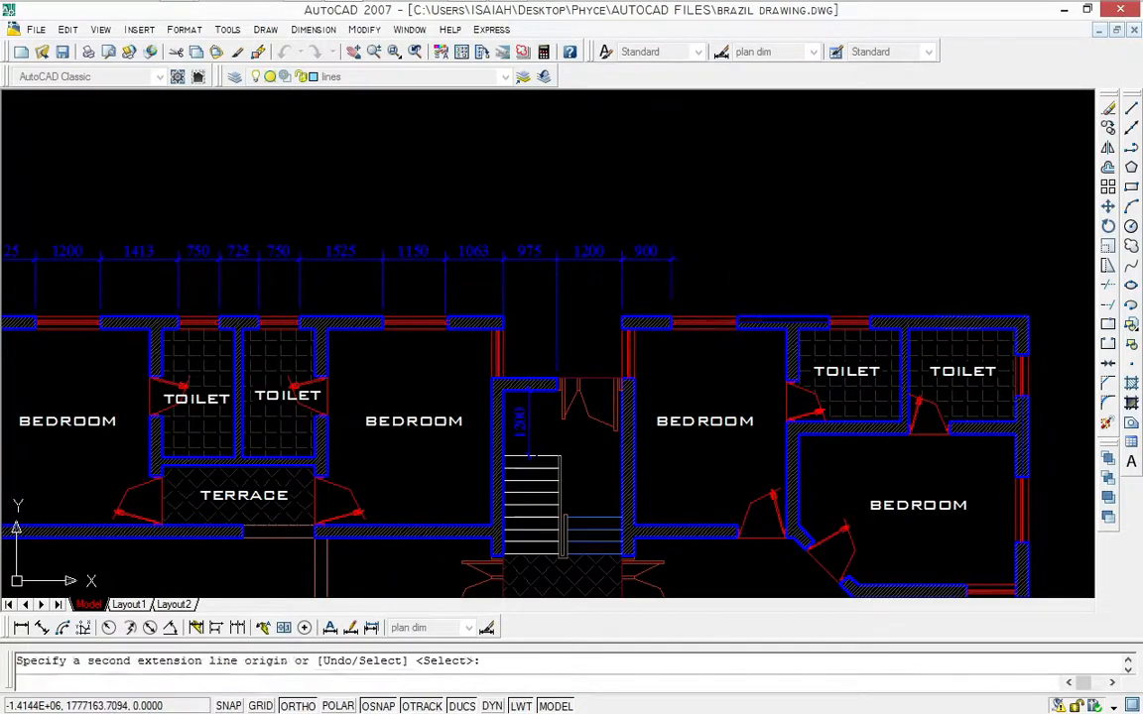
left_click(735, 321)
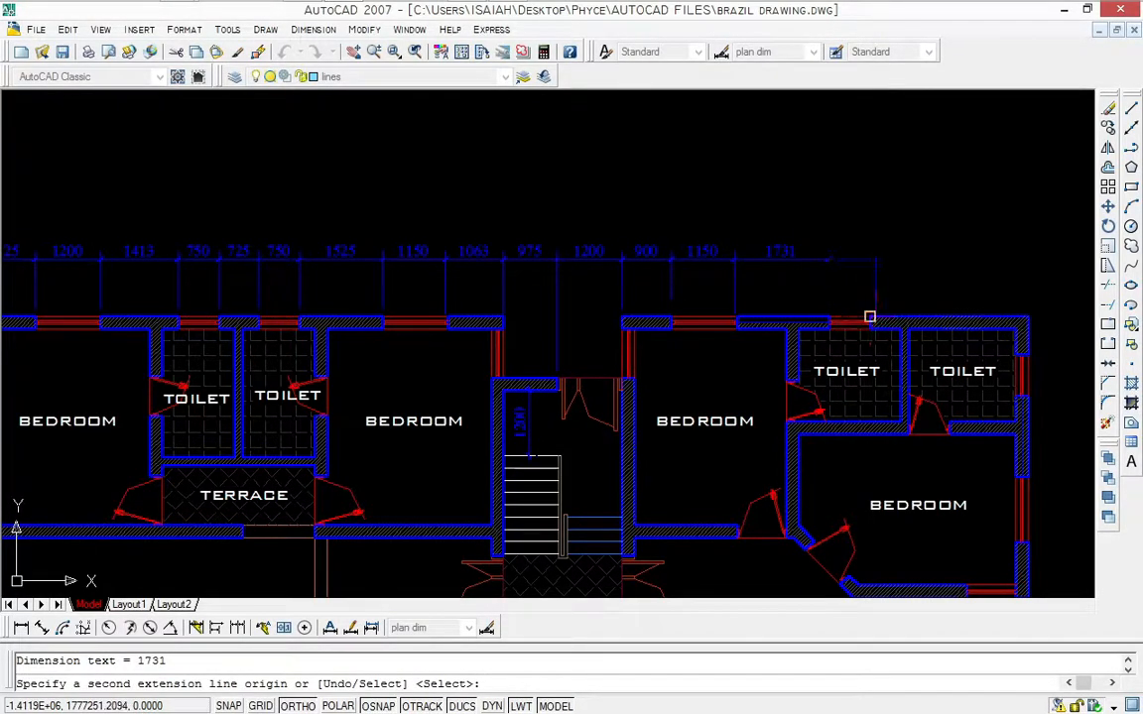
left_click(870, 320)
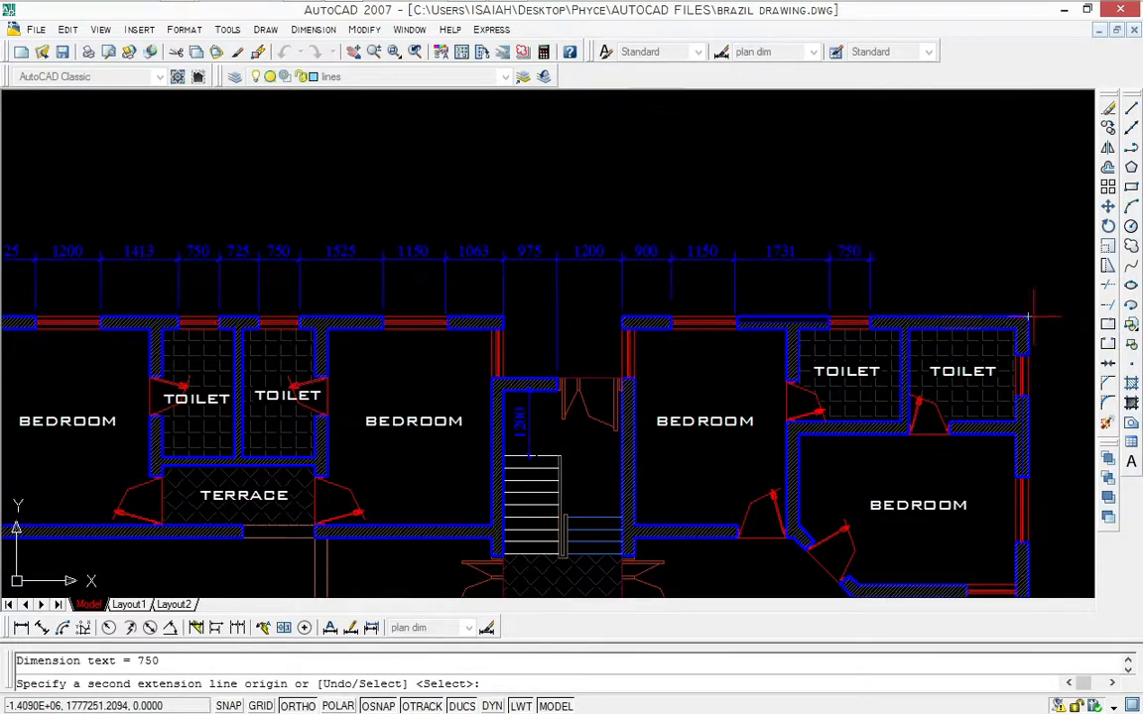
left_click(1028, 317)
scroll(999, 264, "down", 2)
key("Escape")
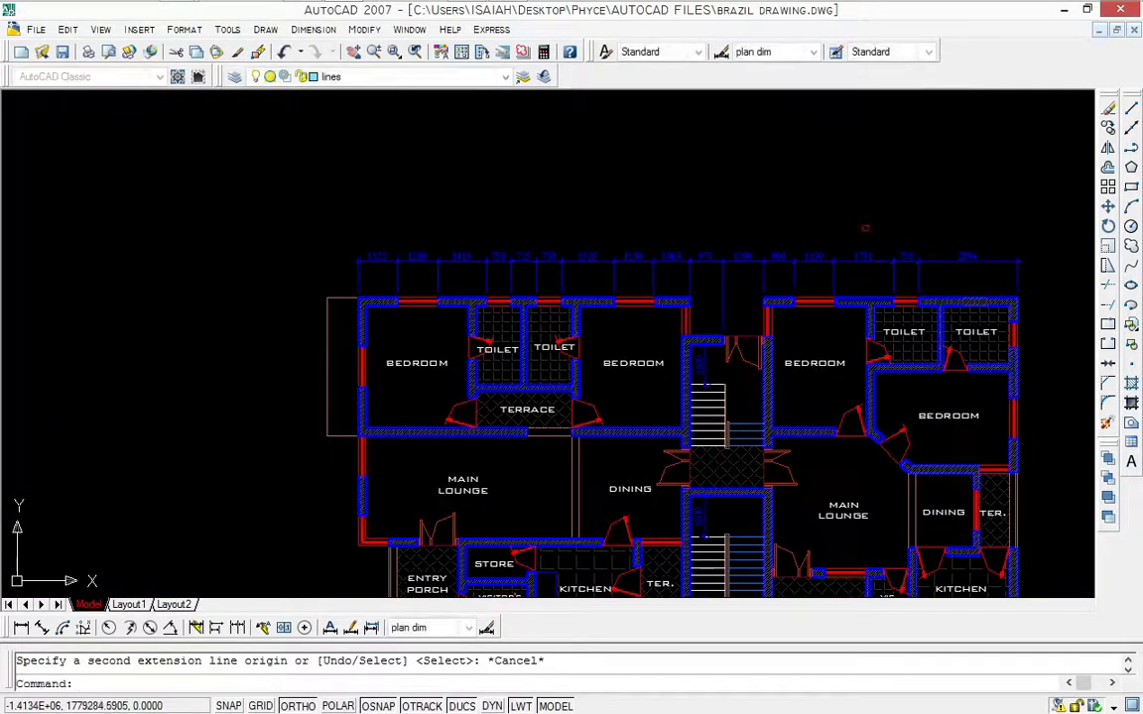
Step: Add an overall linear dimension between the plan's upper-left and upper-right outer corners, placed above the dimension chain
middle_click_drag(861, 228, 786, 277)
scroll(773, 242, "down", 1)
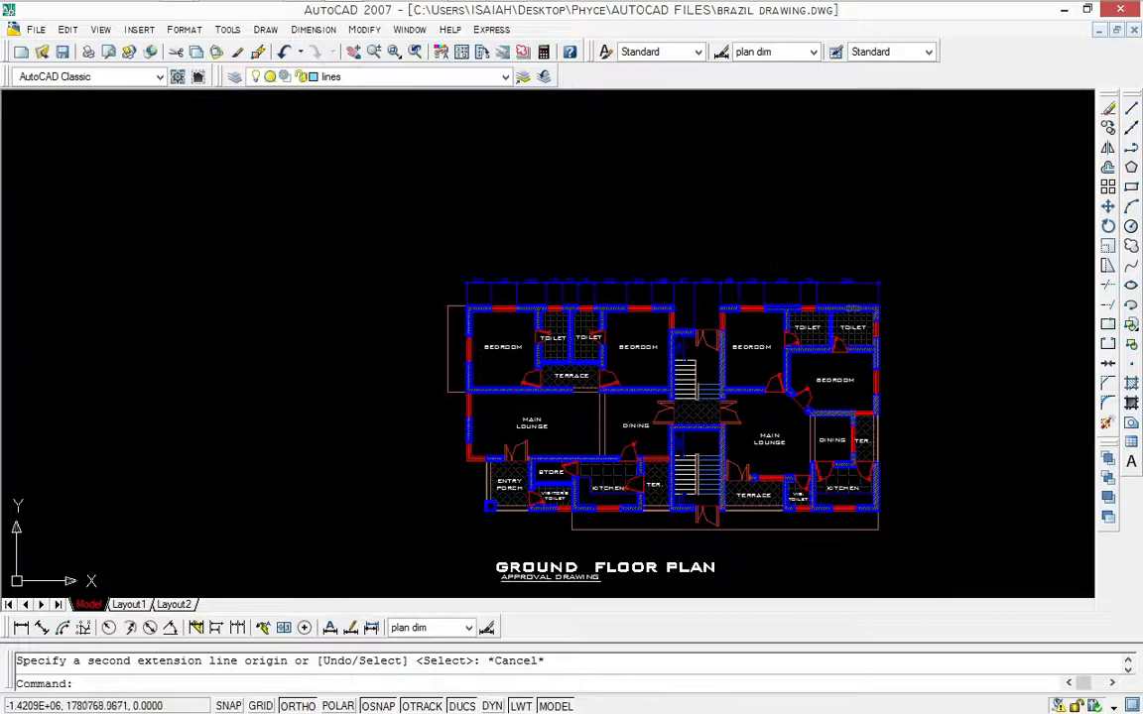
left_click(21, 627)
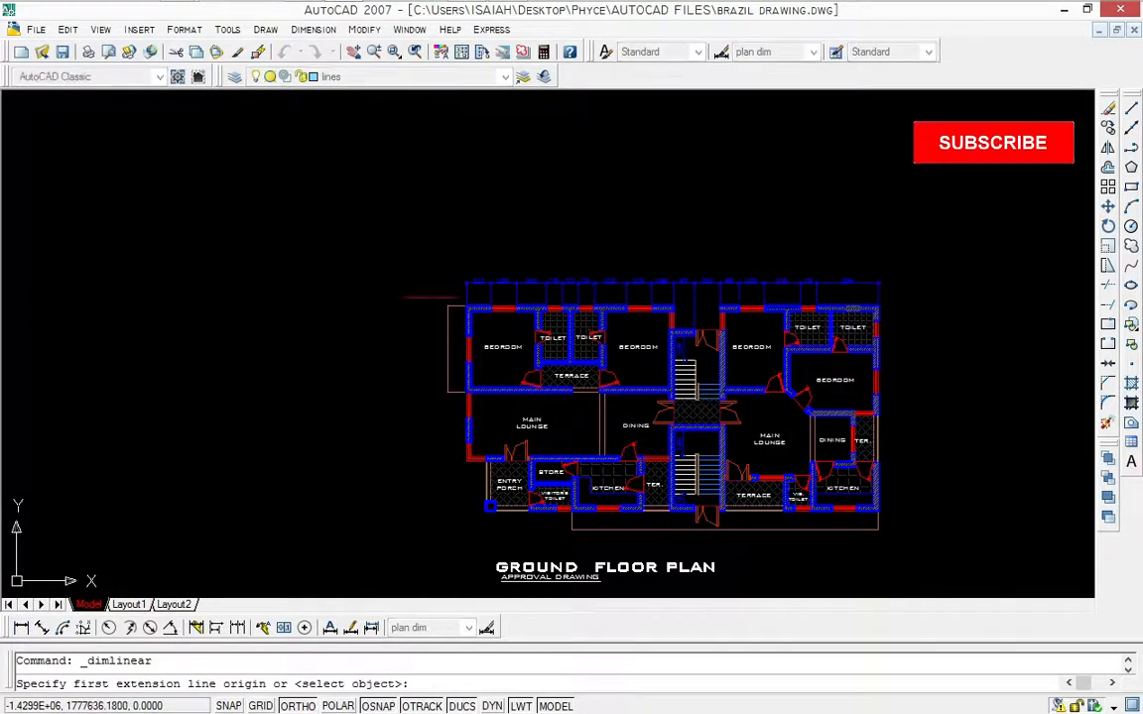
scroll(620, 198, "up", 1)
middle_click_drag(621, 198, 486, 186)
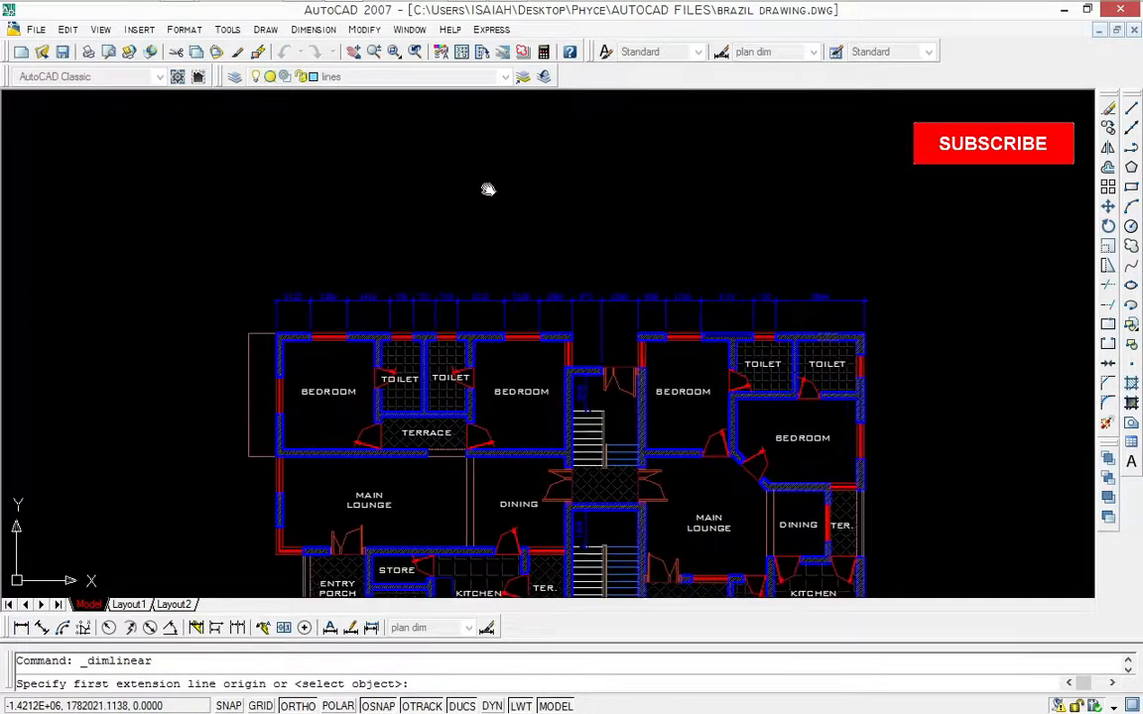
left_click(270, 333)
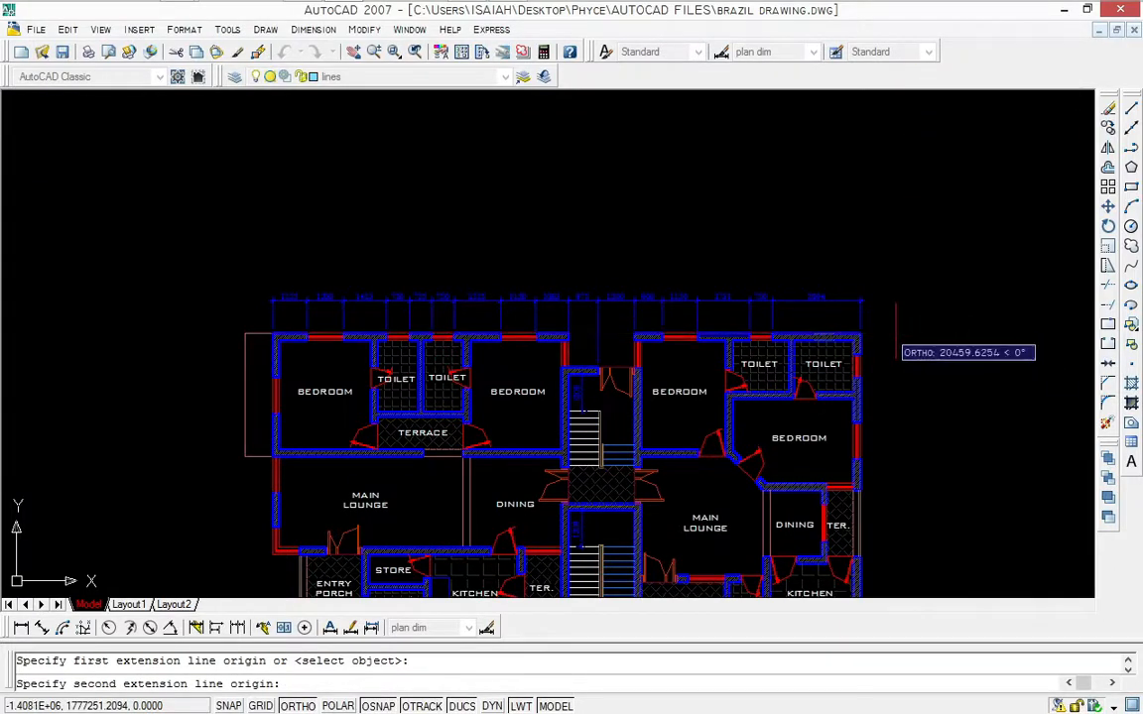
left_click(859, 328)
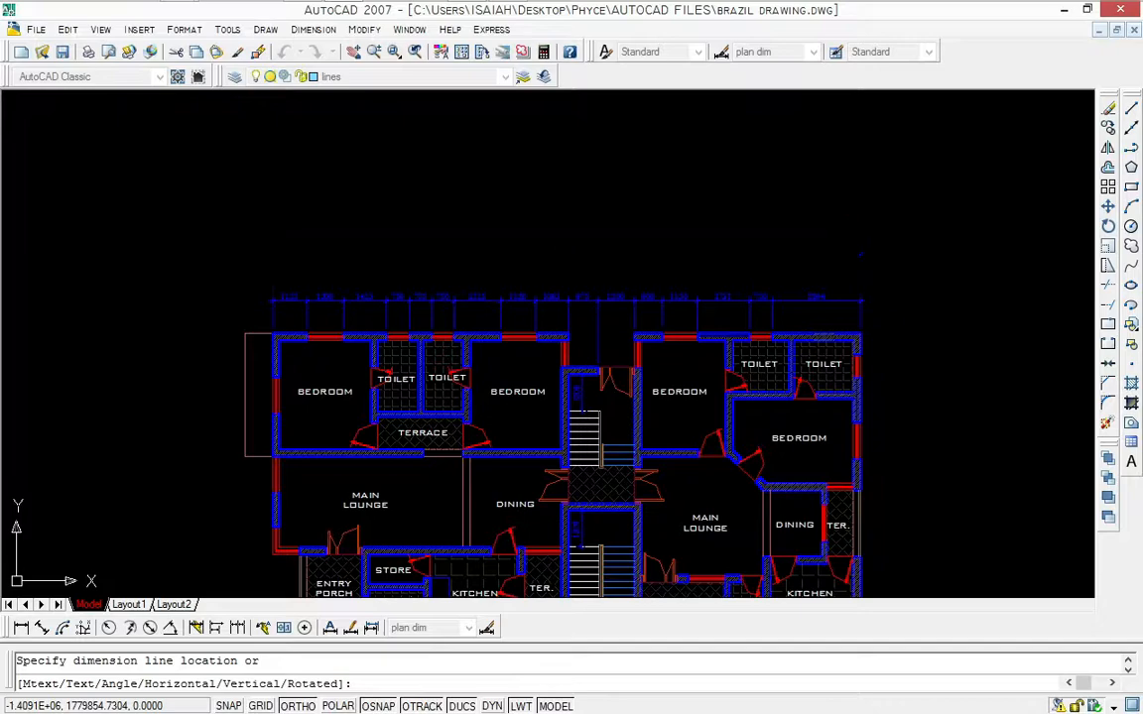
left_click(859, 255)
scroll(794, 248, "down", 2)
scroll(653, 186, "down", 1)
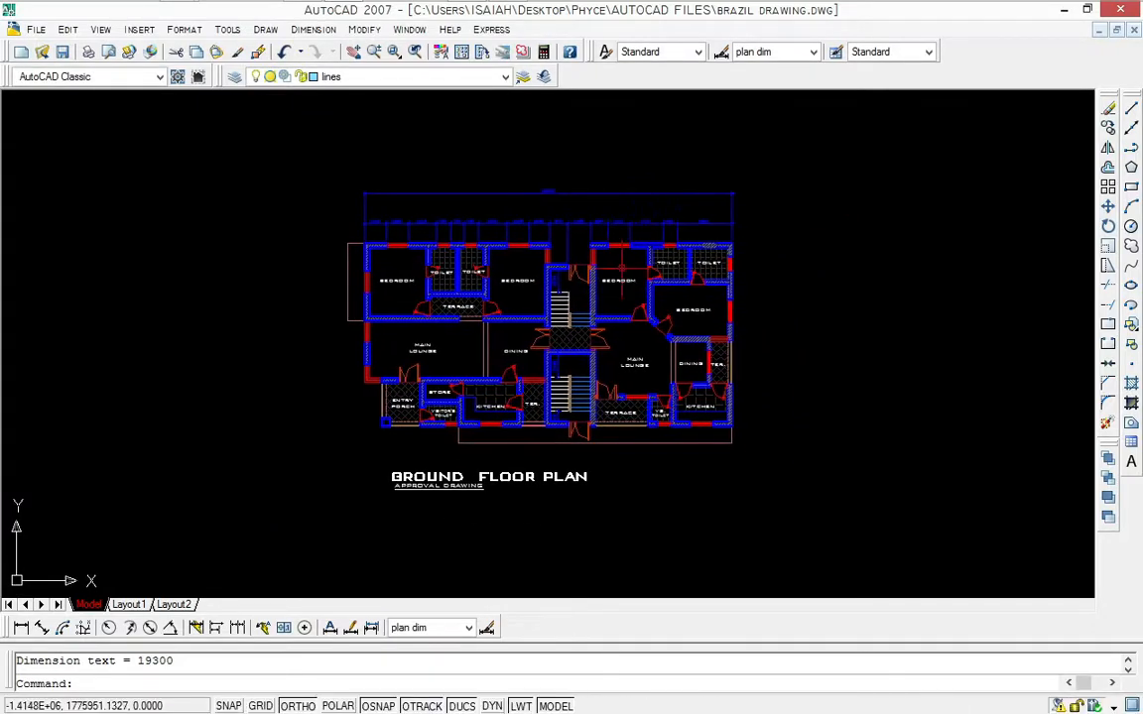
Step: Add a vertical linear dimension outside the right wall, from the plan's upper-right corner to the upper edge of the toilet window
left_click(20, 629)
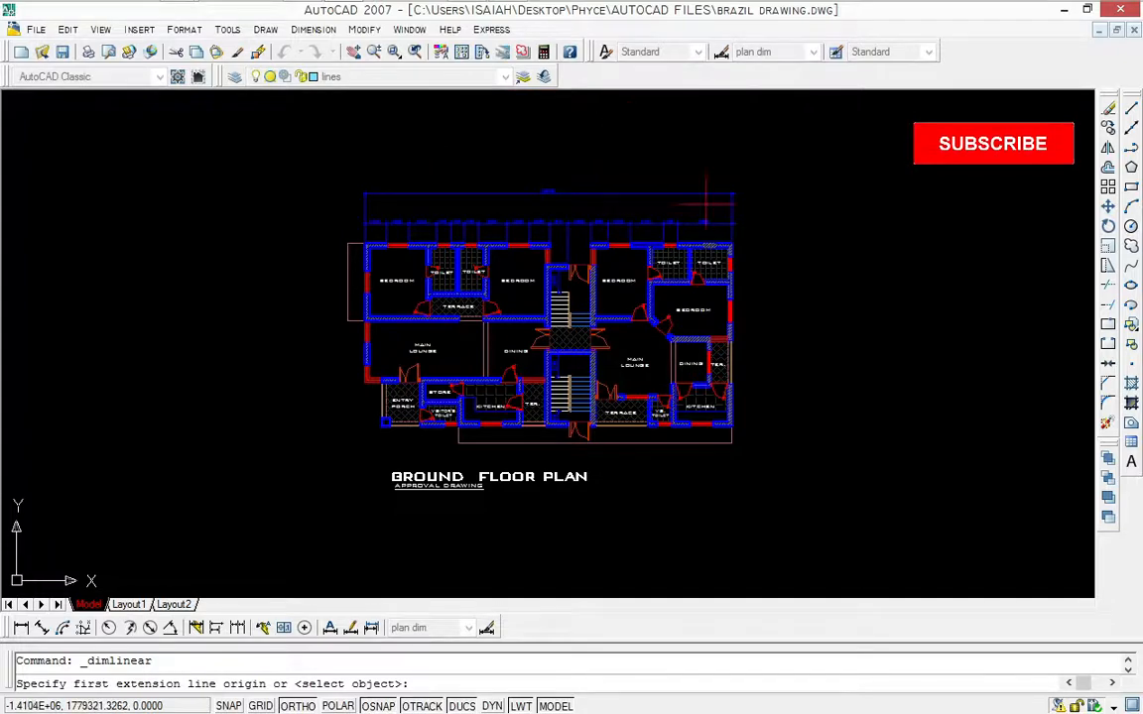
scroll(707, 204, "up", 3)
middle_click_drag(790, 263, 690, 145)
scroll(689, 146, "down", 2)
middle_click_drag(479, 155, 464, 173)
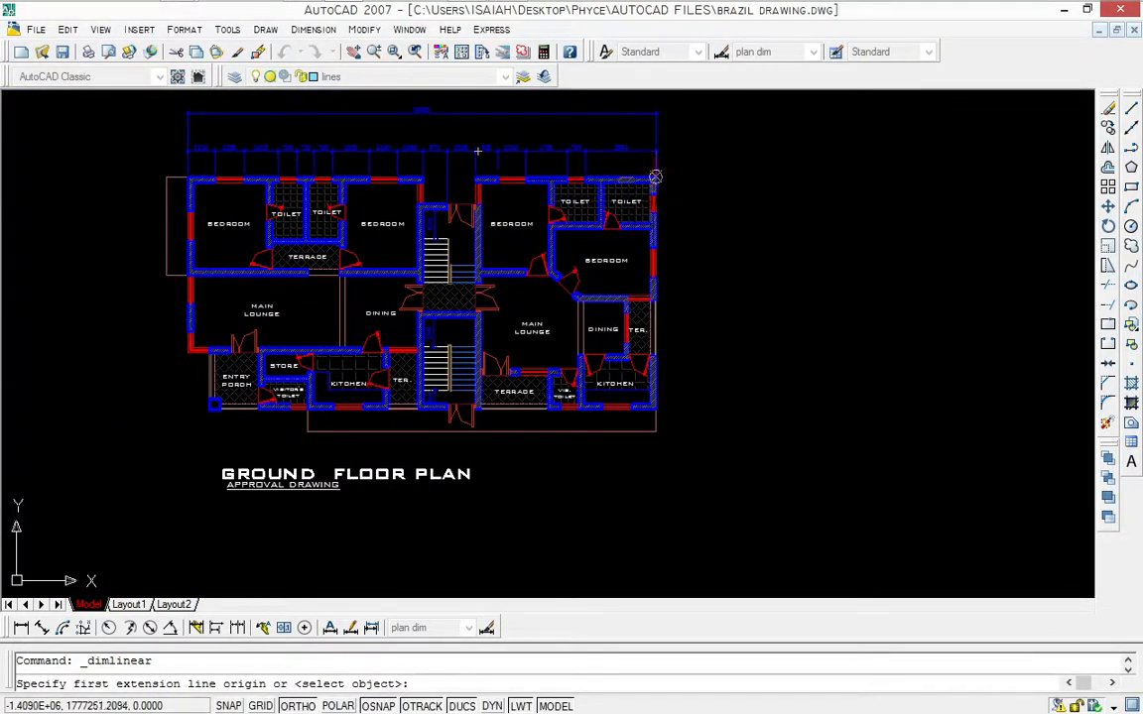
scroll(655, 177, "up", 2)
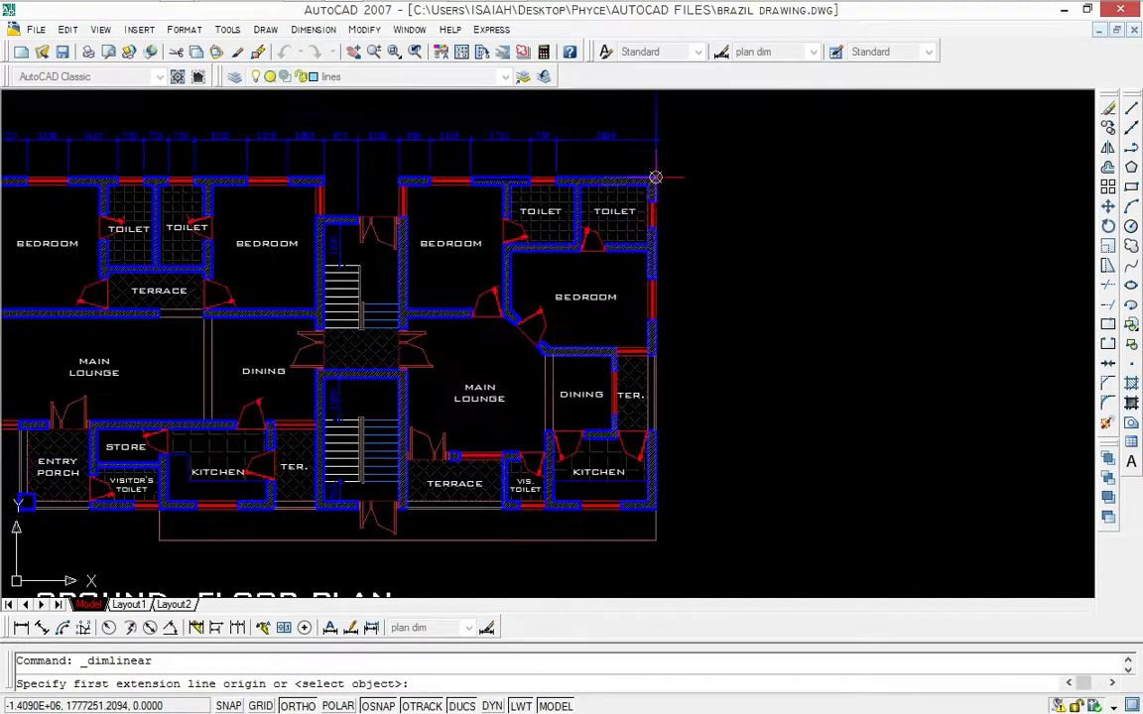
scroll(655, 177, "up", 5)
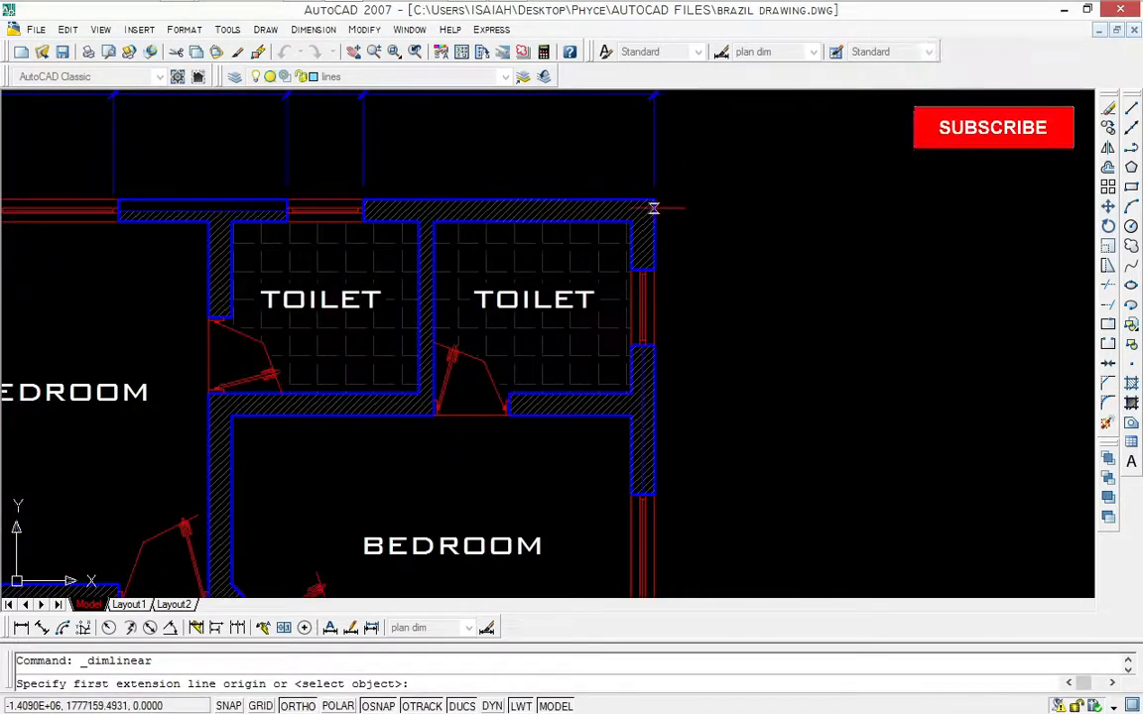
left_click(655, 198)
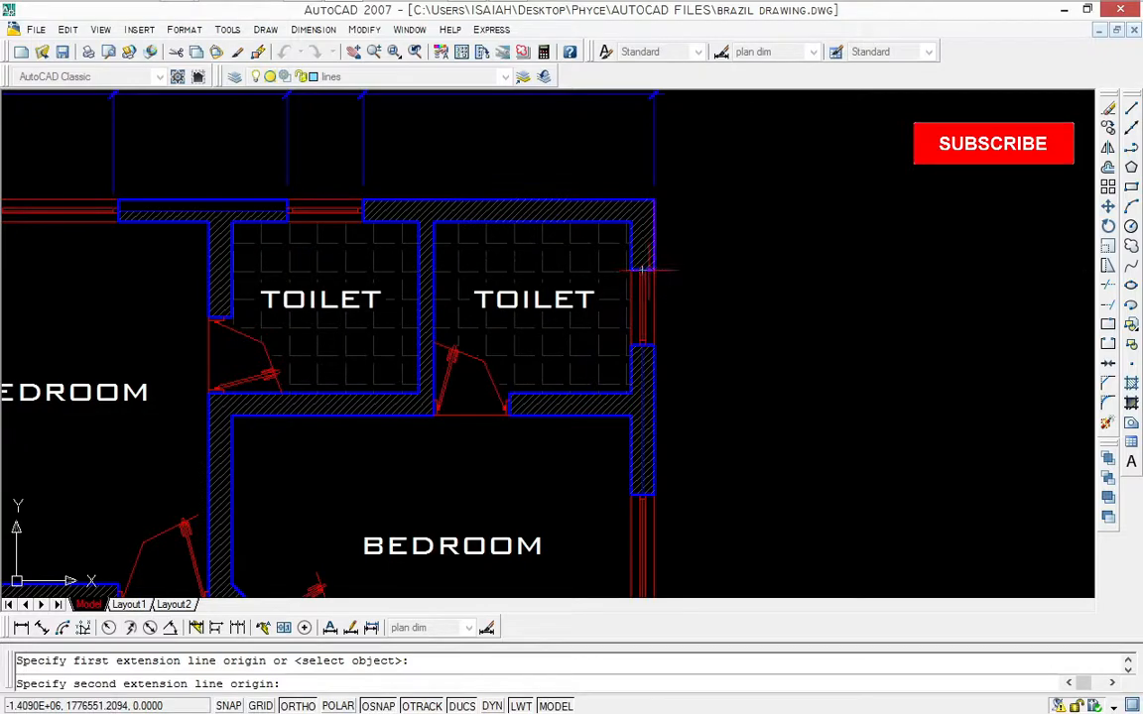
left_click(642, 270)
scroll(642, 270, "down", 2)
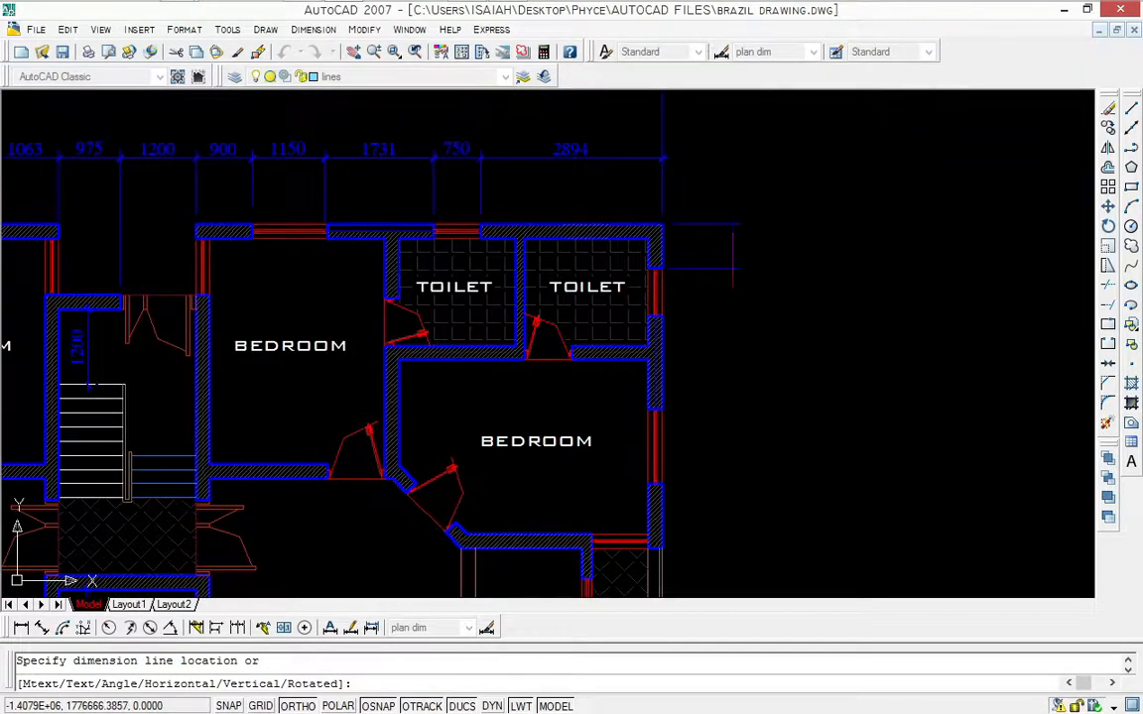
left_click(734, 260)
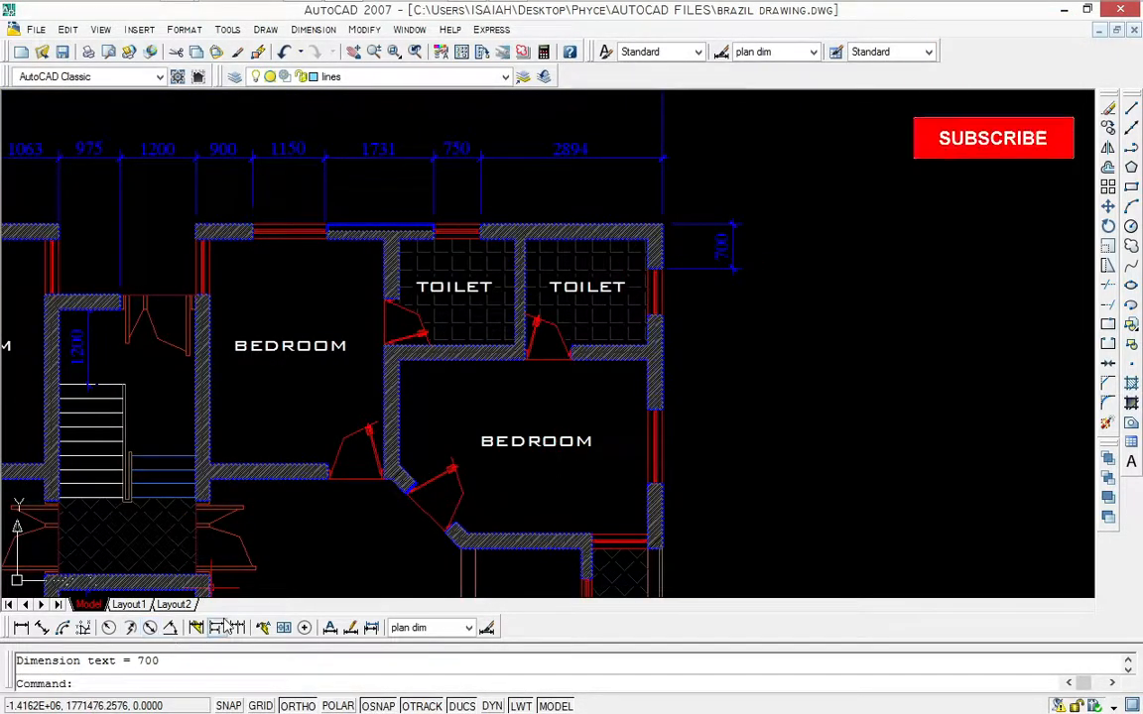
Step: Continue the vertical dimension chain down the right wall past the toilet window to both edges of the right bedroom's window
scroll(553, 206, "down", 2)
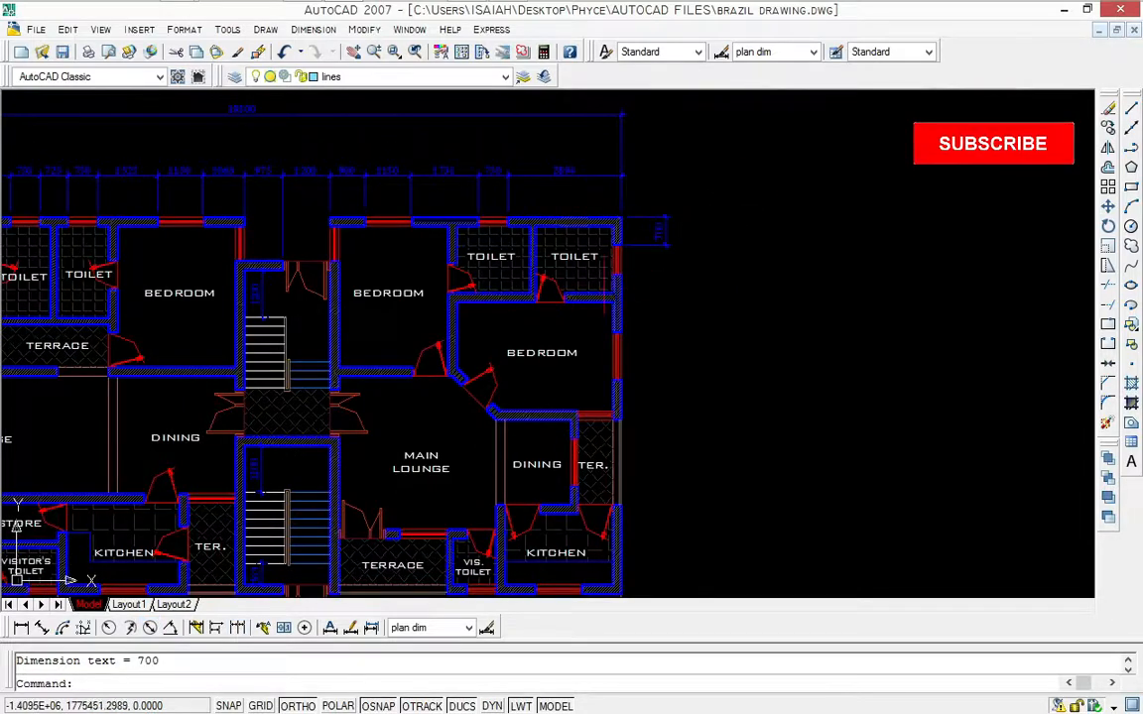
left_click(240, 632)
scroll(607, 275, "up", 2)
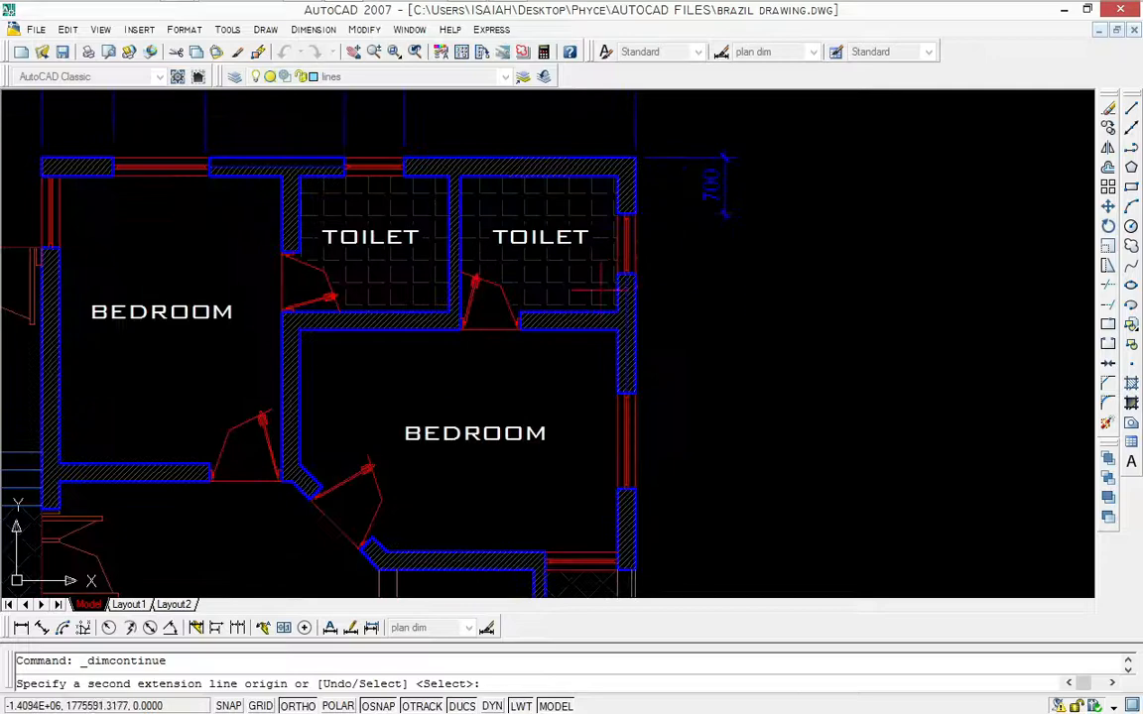
left_click(627, 274)
scroll(630, 286, "down", 2)
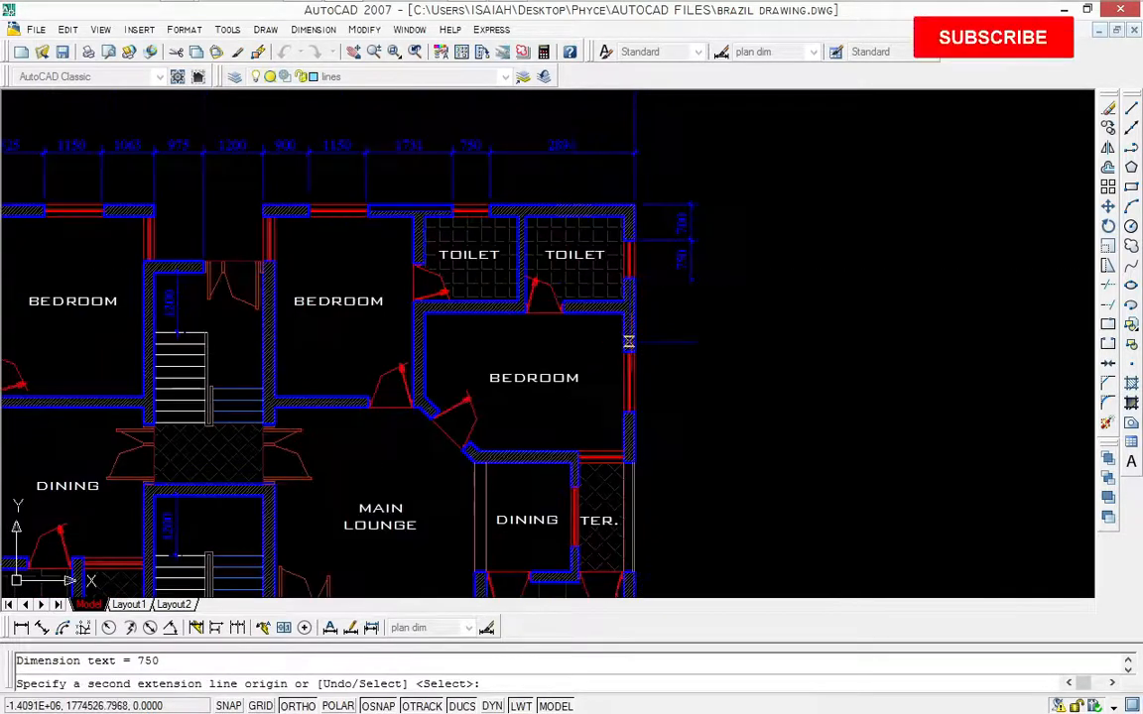
scroll(627, 347, "up", 3)
left_click(629, 361)
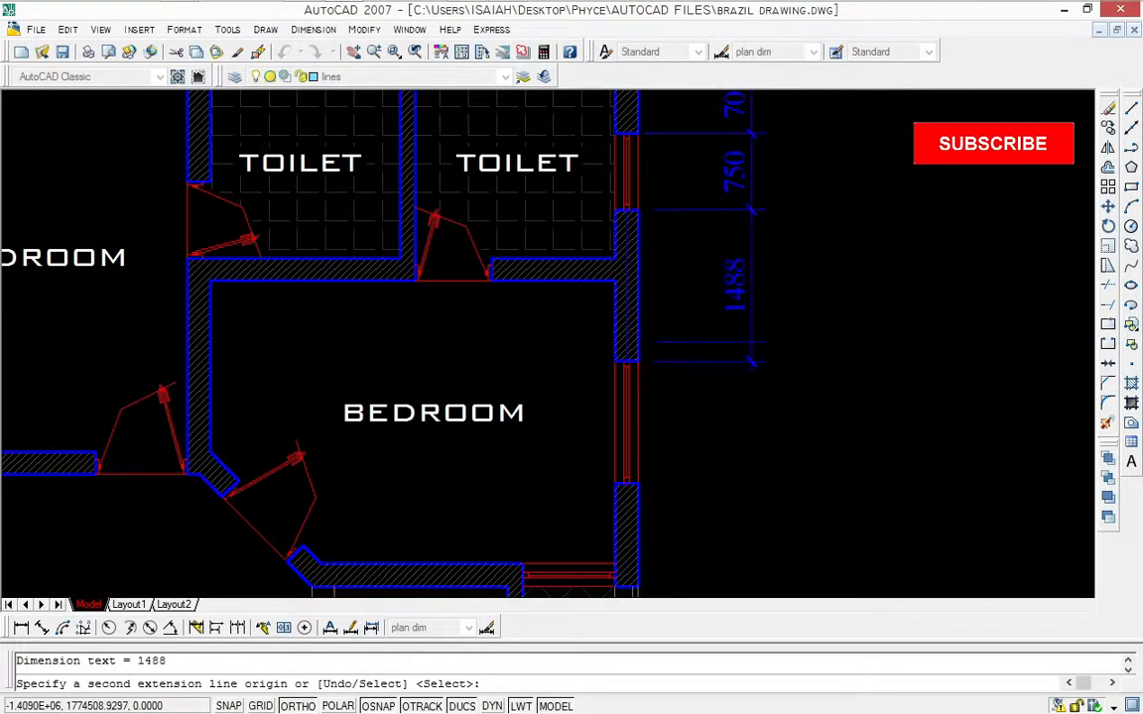
scroll(631, 361, "down", 2)
left_click(637, 430)
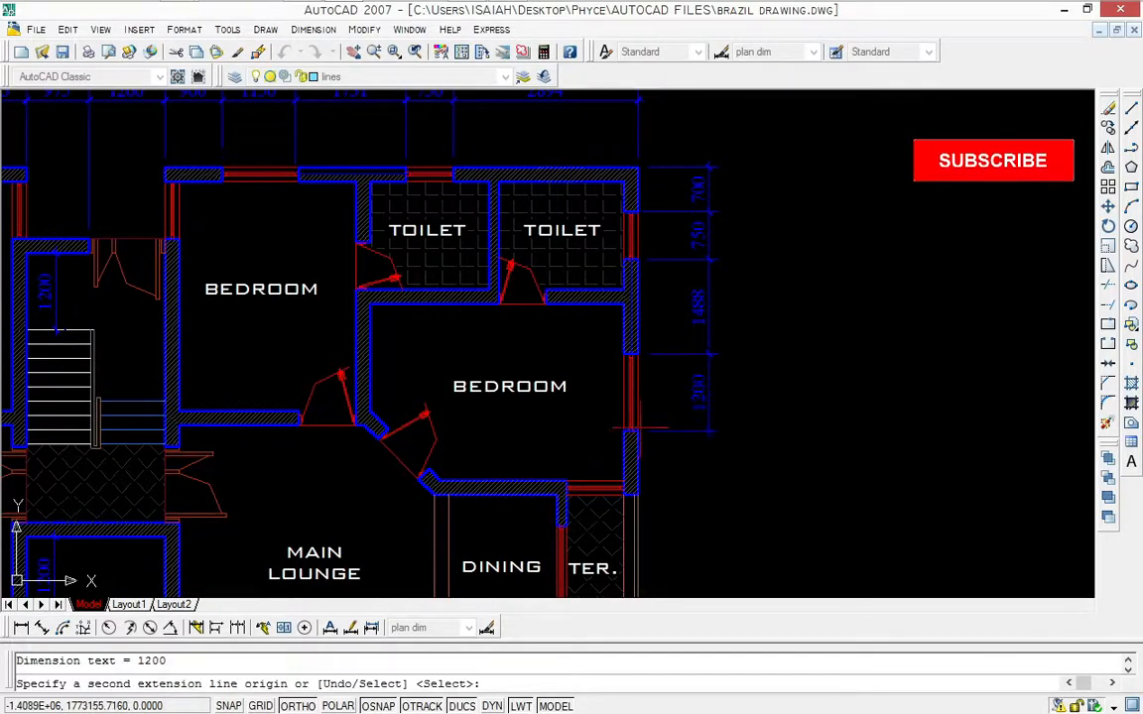
Step: Continue the chain from the bedroom window to the wall corner at the terrace and across both edges of the dining window
scroll(627, 298, "down", 3)
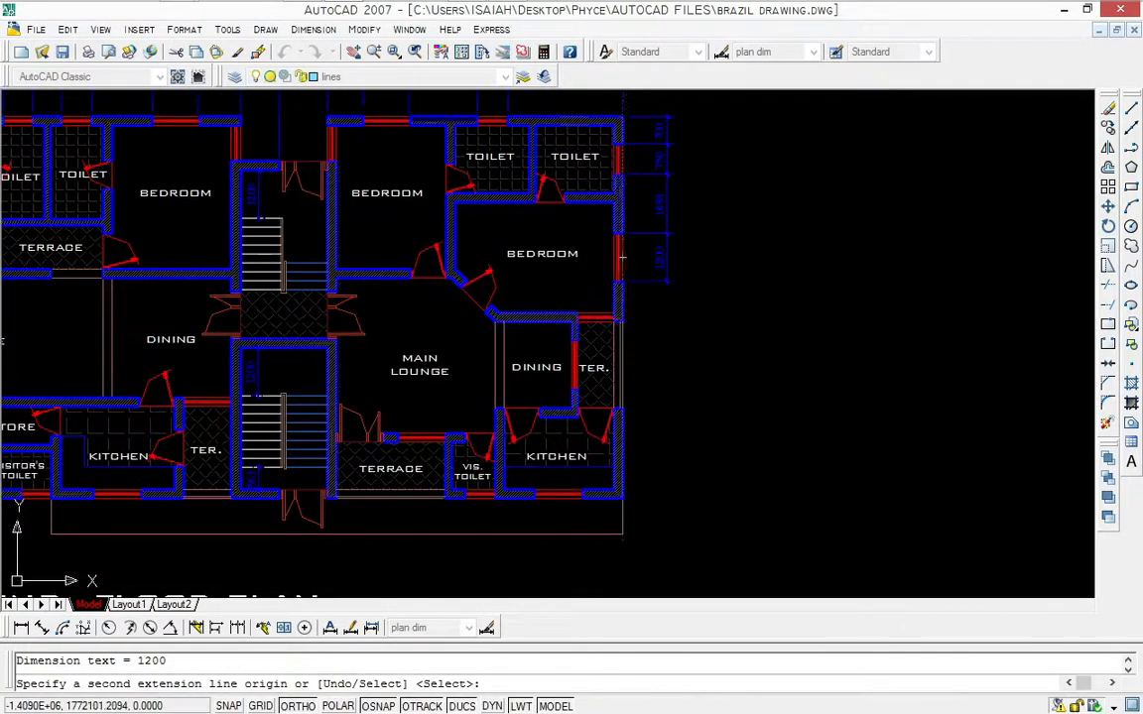
scroll(583, 332, "up", 5)
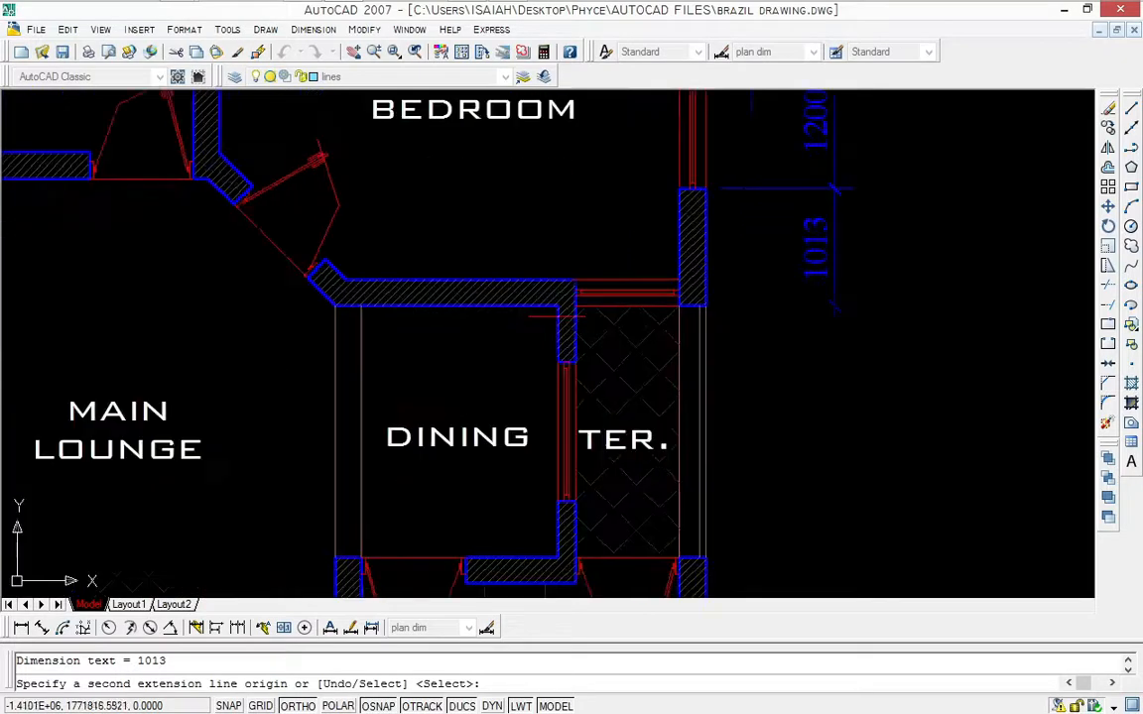
left_click(574, 363)
left_click(574, 501)
scroll(575, 501, "down", 2)
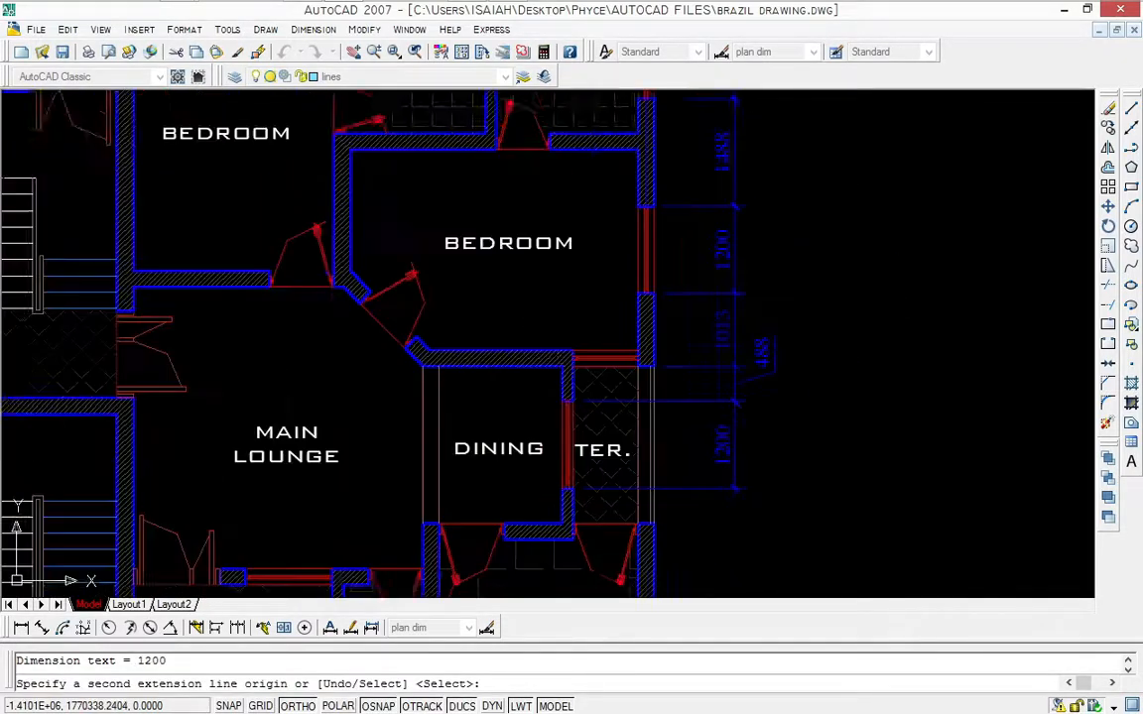
Step: Continue the chain to the kitchen wall's upper outer corner and the plan's lower-right corner, finishing it there
middle_click_drag(575, 501, 535, 288)
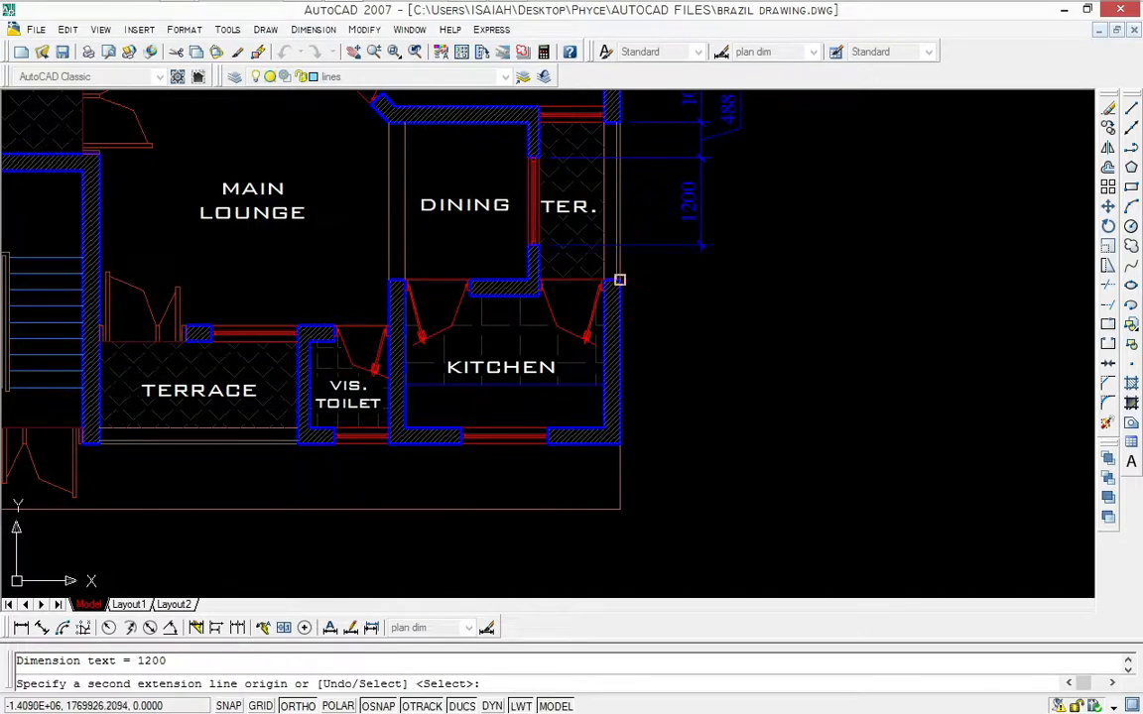
left_click(619, 280)
left_click(620, 444)
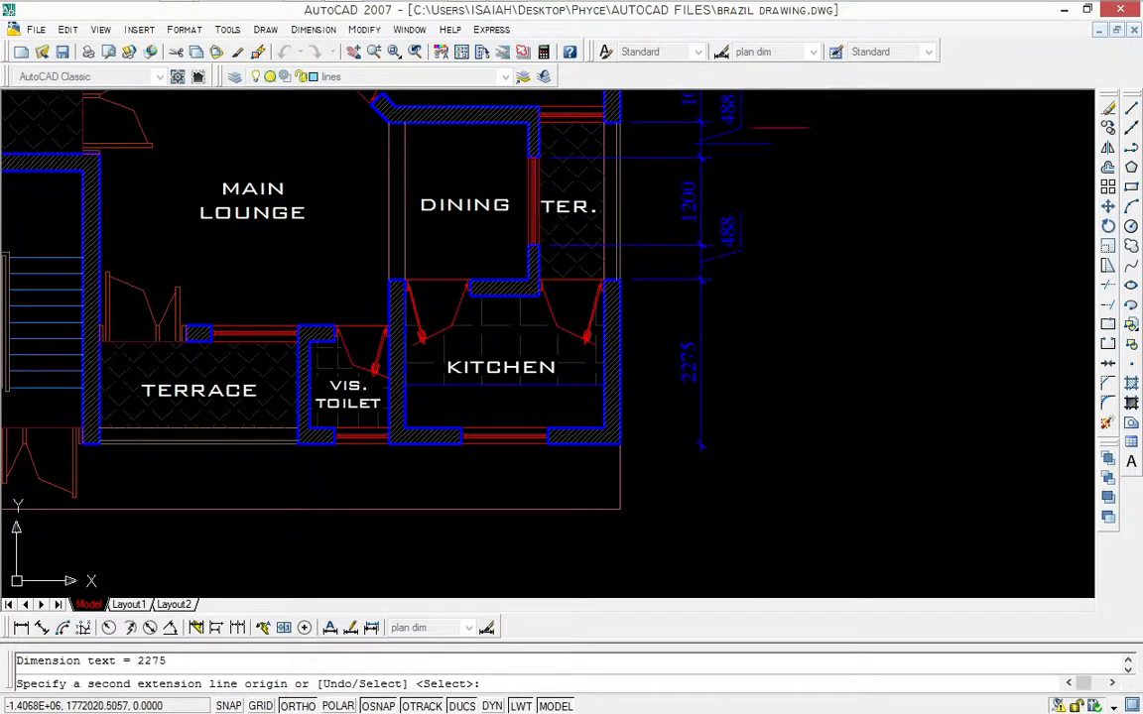
scroll(786, 117, "down", 2)
middle_click_drag(786, 117, 656, 397)
key("Escape")
Step: Add an overall vertical linear dimension between the plan's upper-right and lower-right outer corners, placed outside the right-hand dimension chain
scroll(679, 118, "down", 2)
middle_click_drag(667, 196, 672, 249)
left_click(21, 629)
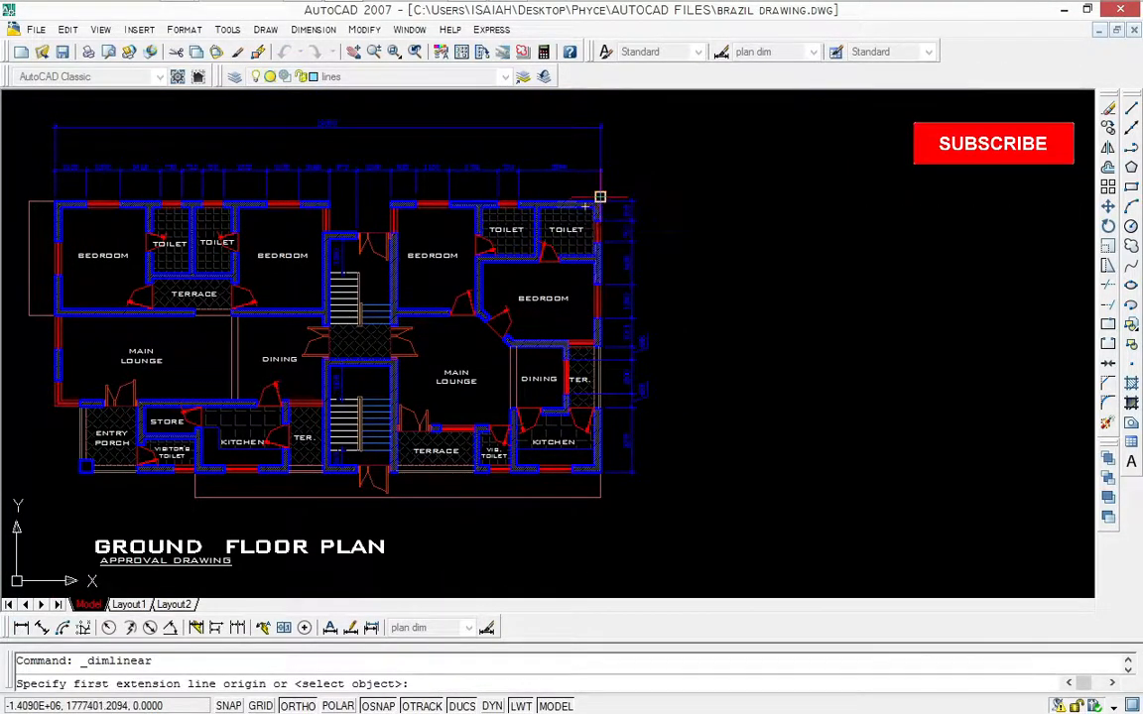
scroll(599, 198, "up", 5)
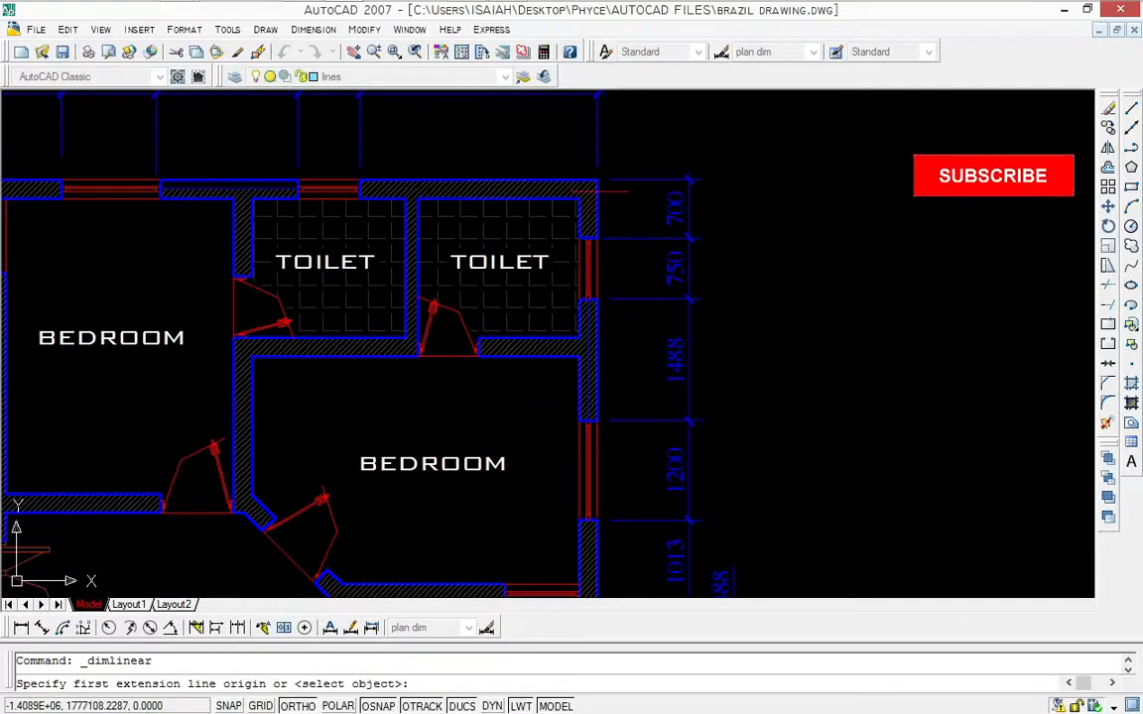
left_click(597, 180)
scroll(605, 437, "down", 5)
scroll(595, 467, "up", 5)
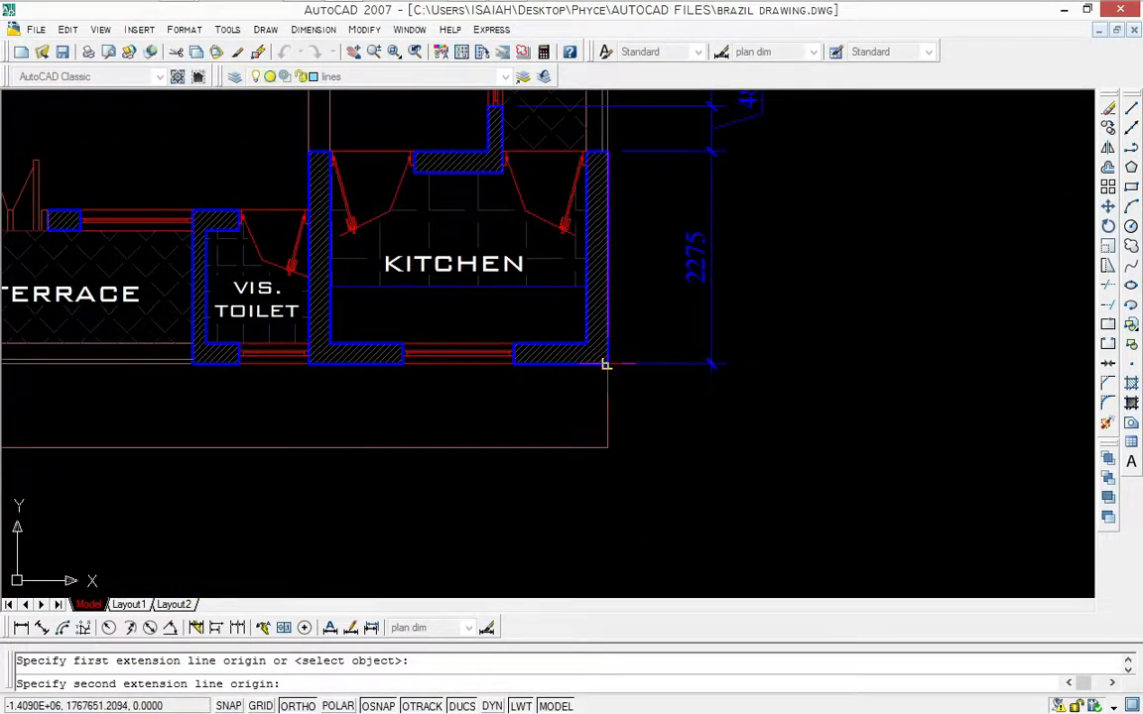
left_click(605, 365)
scroll(602, 361, "down", 4)
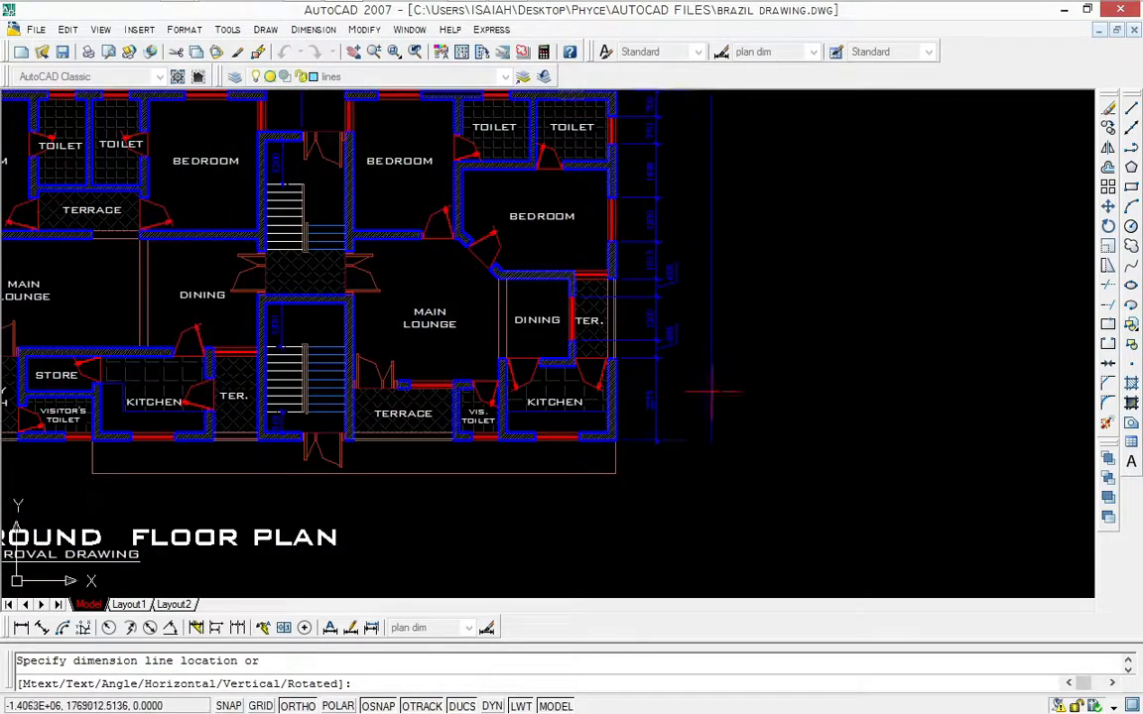
left_click(716, 393)
scroll(716, 385, "down", 2)
key("Escape")
Step: Move the GROUND FLOOR PLAN title and its APPROVAL DRAWING subtitle freely down and to the left, with Ortho off, clearing space below the plan
middle_click_drag(761, 318, 898, 236)
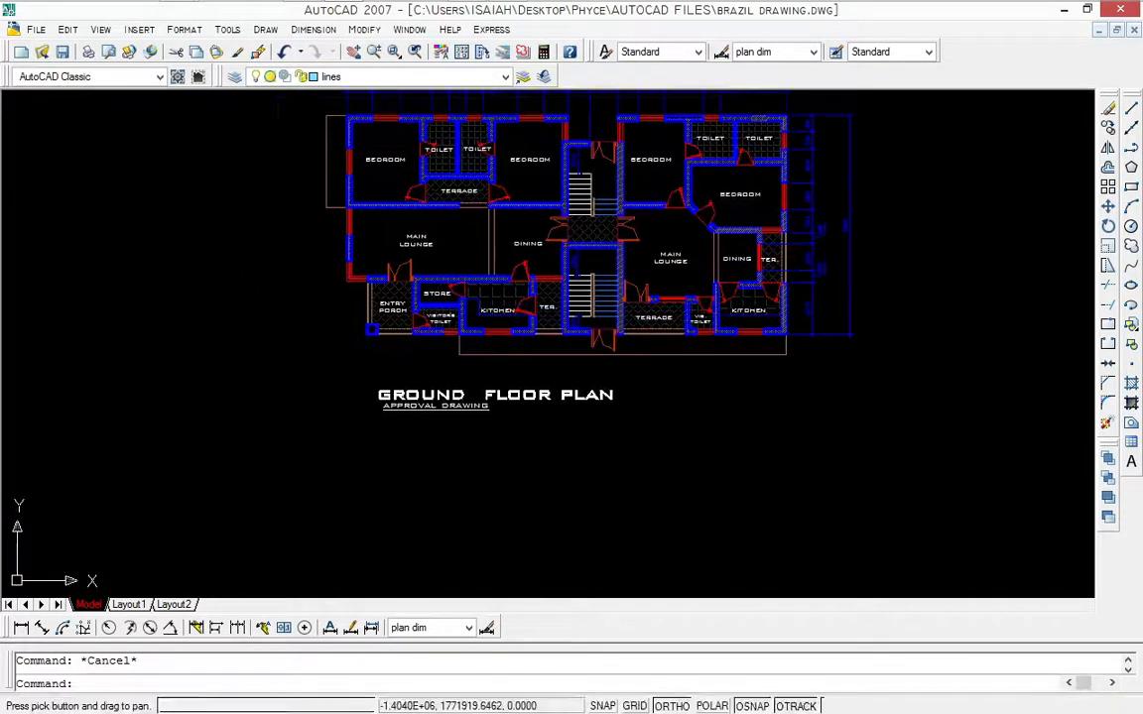
left_click(503, 480)
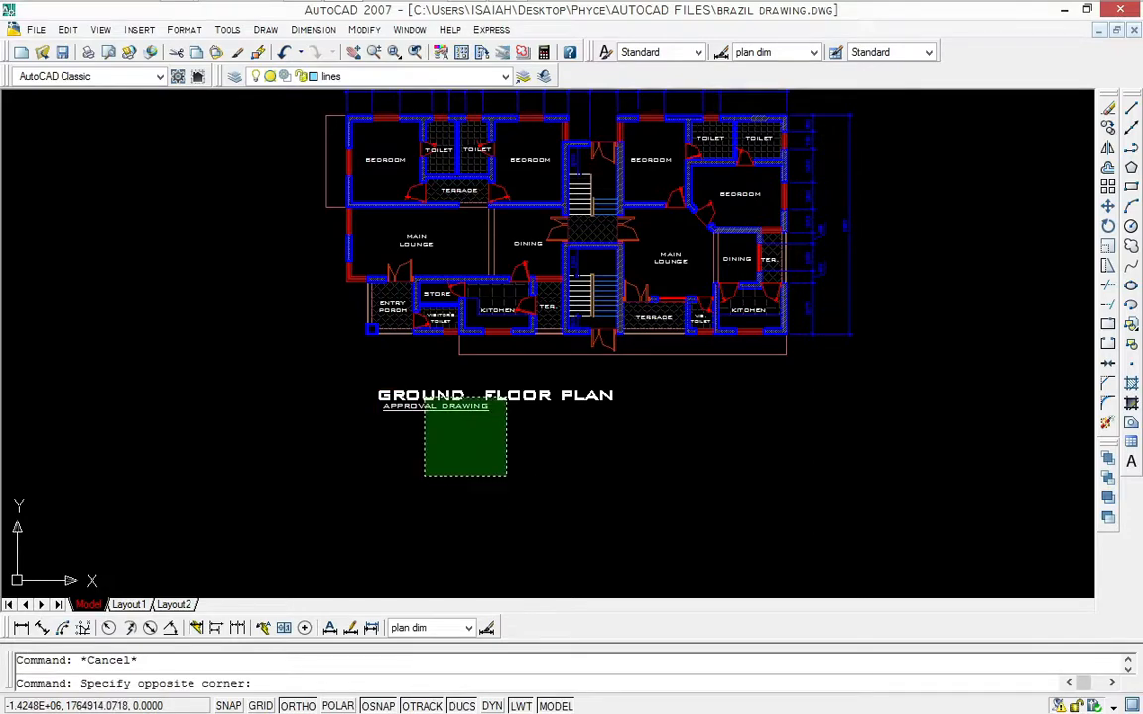
left_click(377, 387)
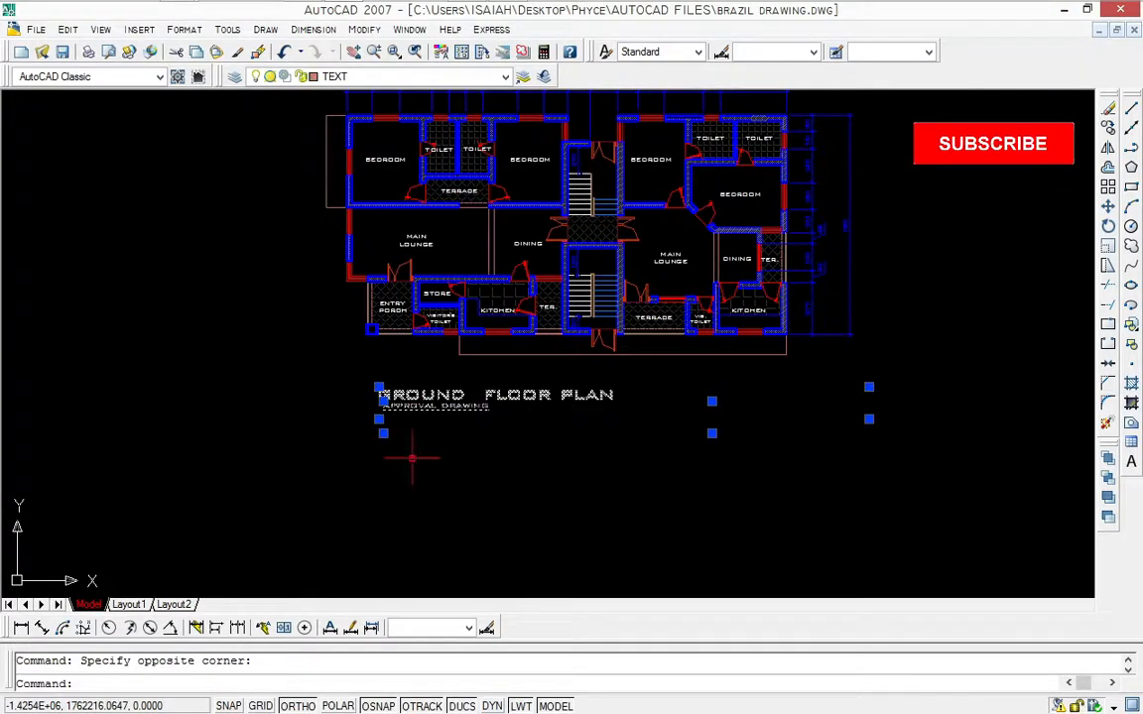
type("m")
key("Return")
left_click(385, 397)
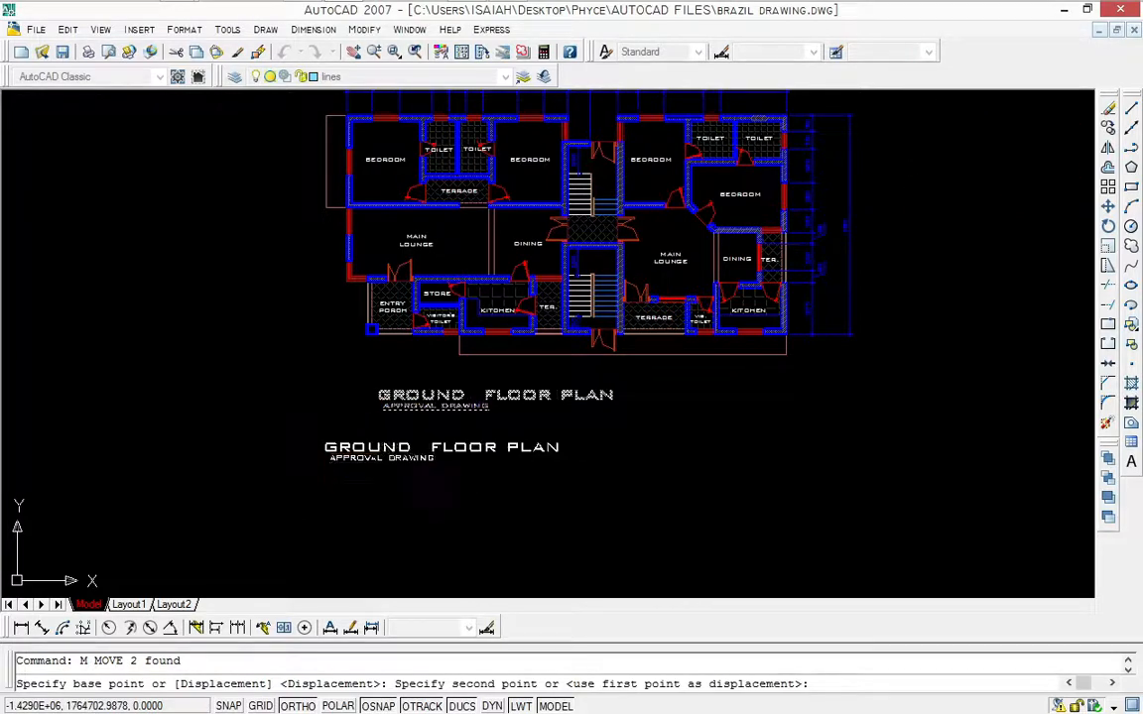
key("F8")
left_click(325, 459)
key("Escape")
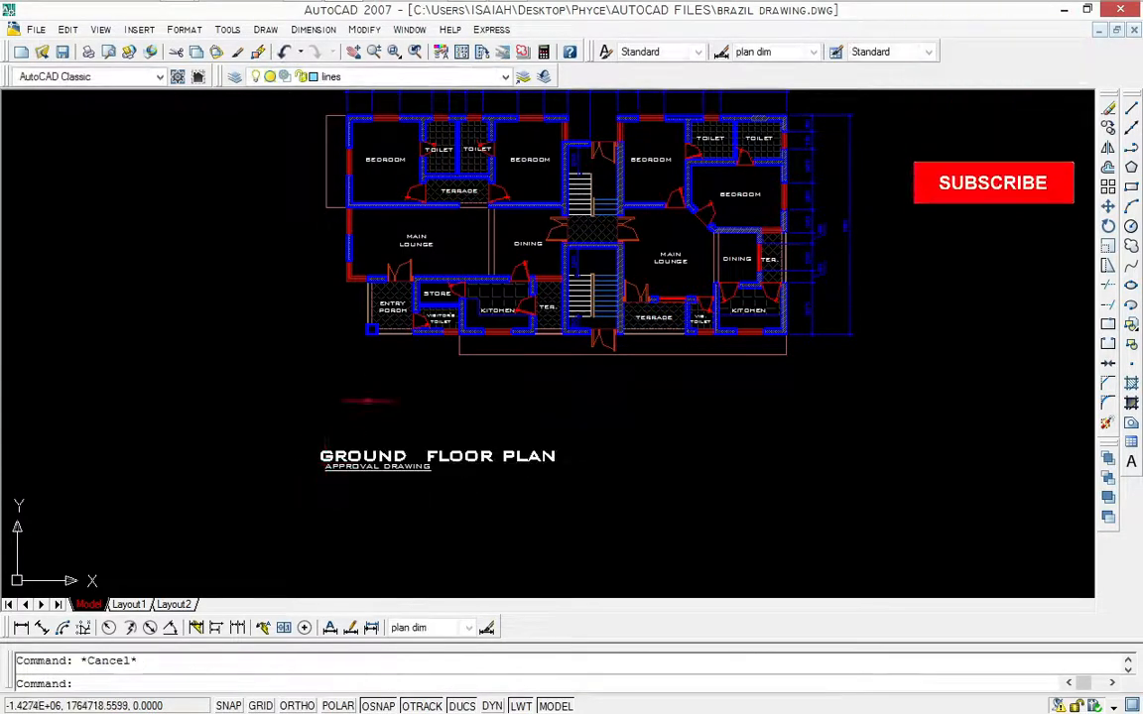
Step: With Ortho on, add a horizontal linear dimension below the plan from its lower-right corner to the near edge of the right kitchen's window
left_click(22, 629)
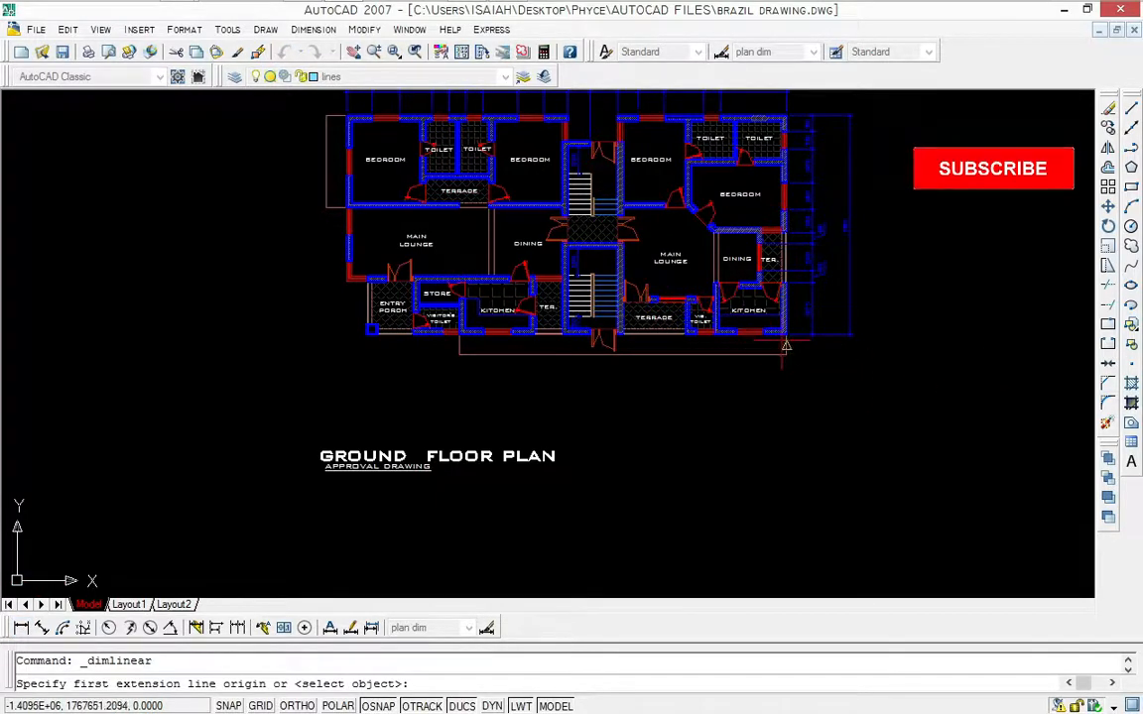
left_click(787, 334)
scroll(787, 334, "up", 3)
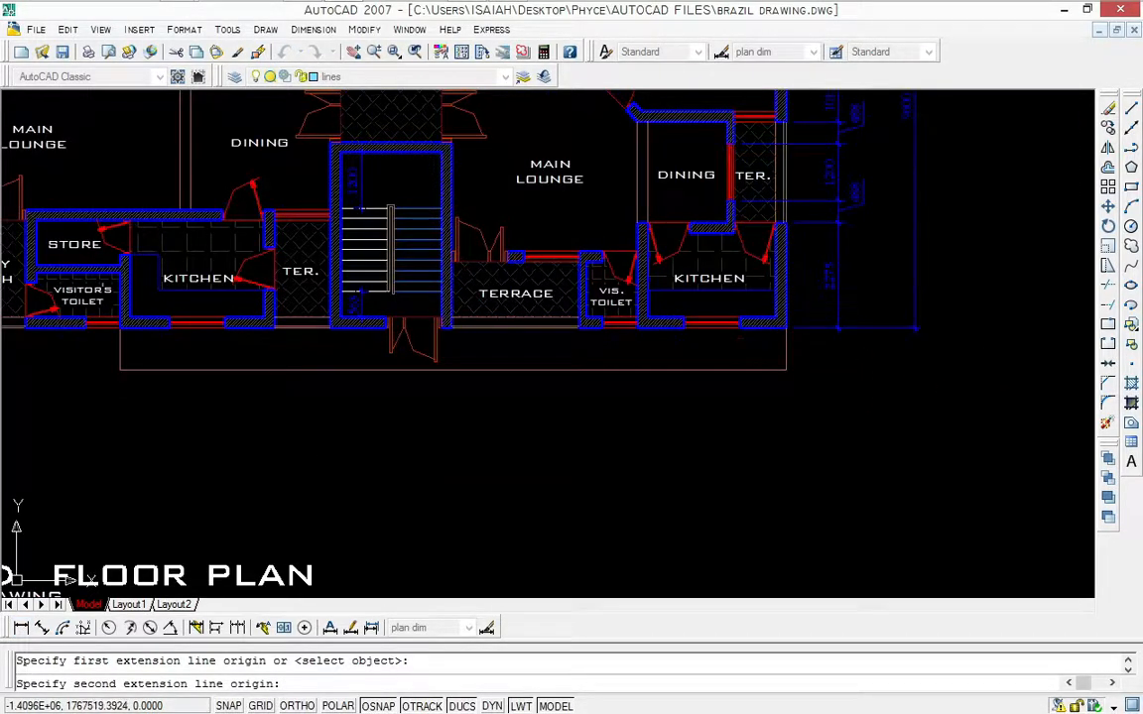
key("F8")
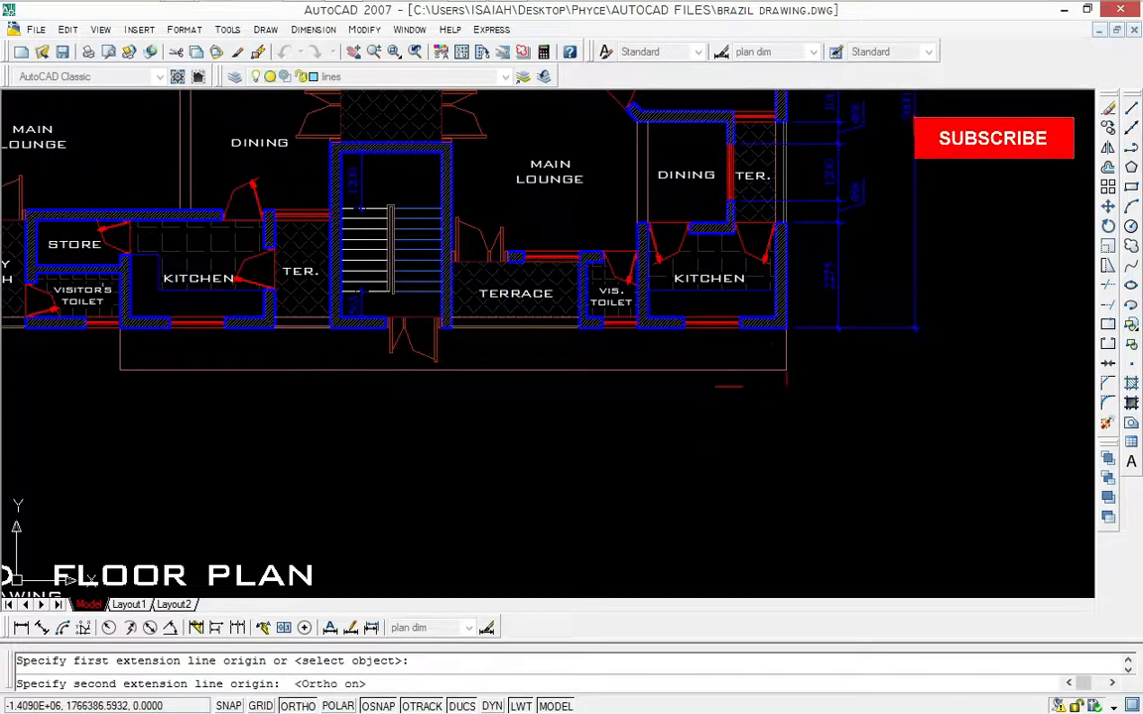
left_click(744, 335)
scroll(745, 377, "down", 4)
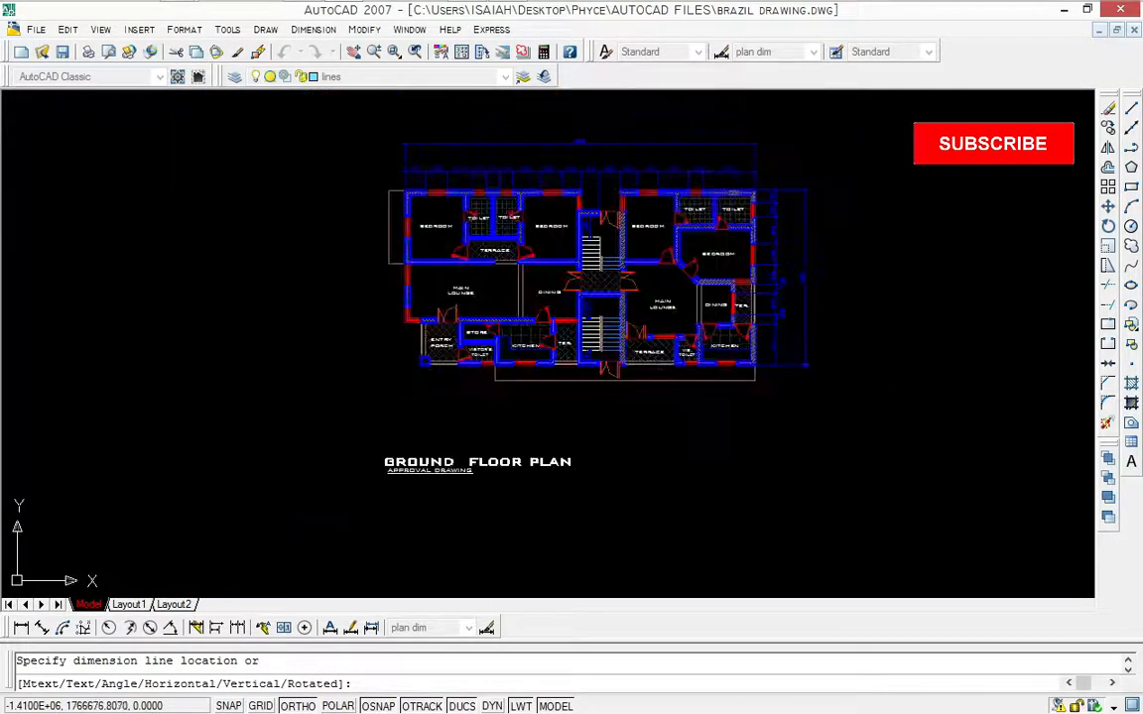
scroll(736, 417, "up", 3)
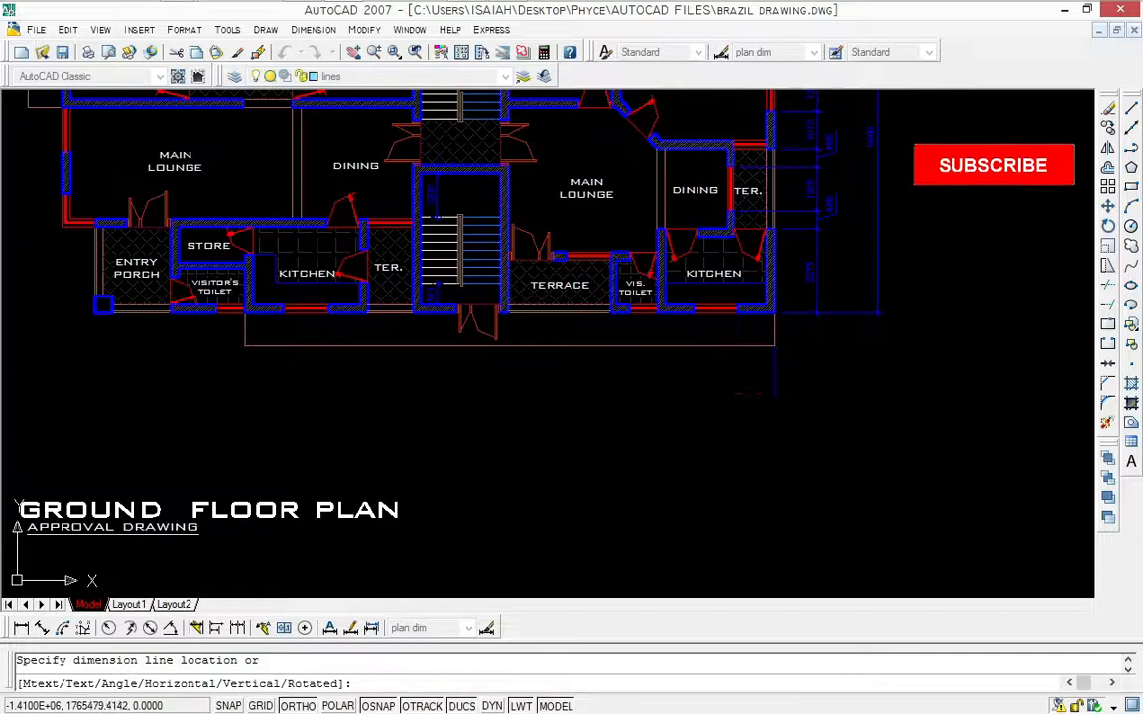
left_click(735, 417)
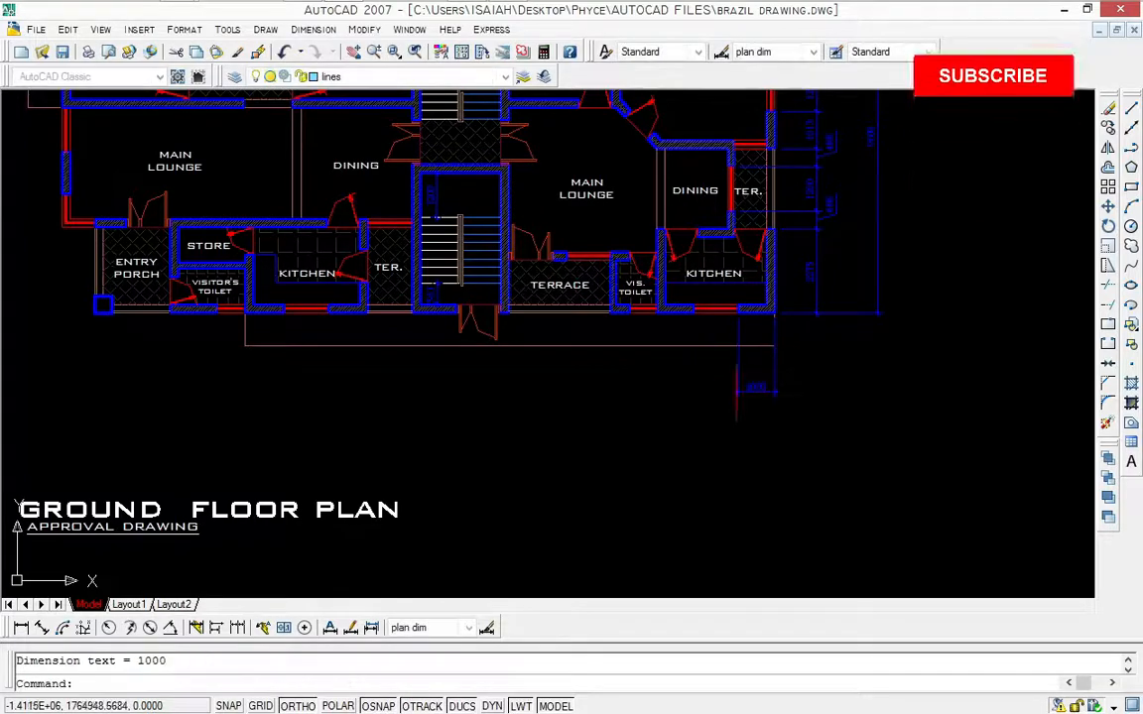
Step: Continue the horizontal chain leftward across the kitchen window and the visitor's toilet window to the toilet's outer wall corner at the terrace
left_click(237, 628)
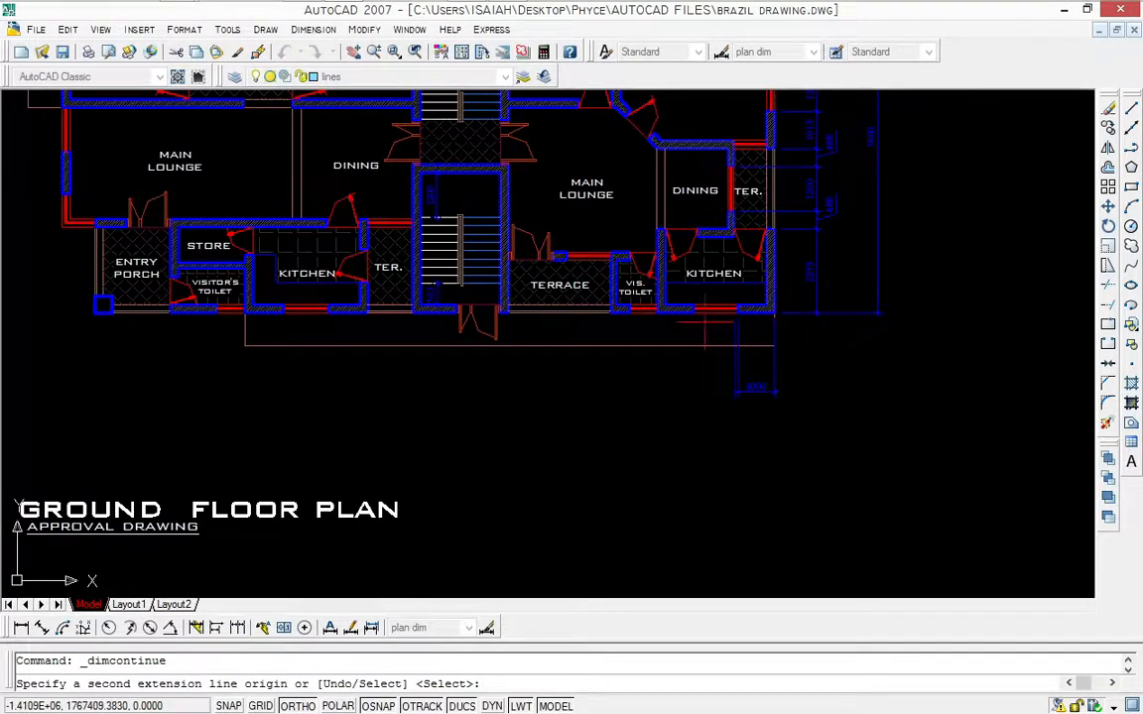
scroll(705, 321, "up", 1)
left_click(690, 309)
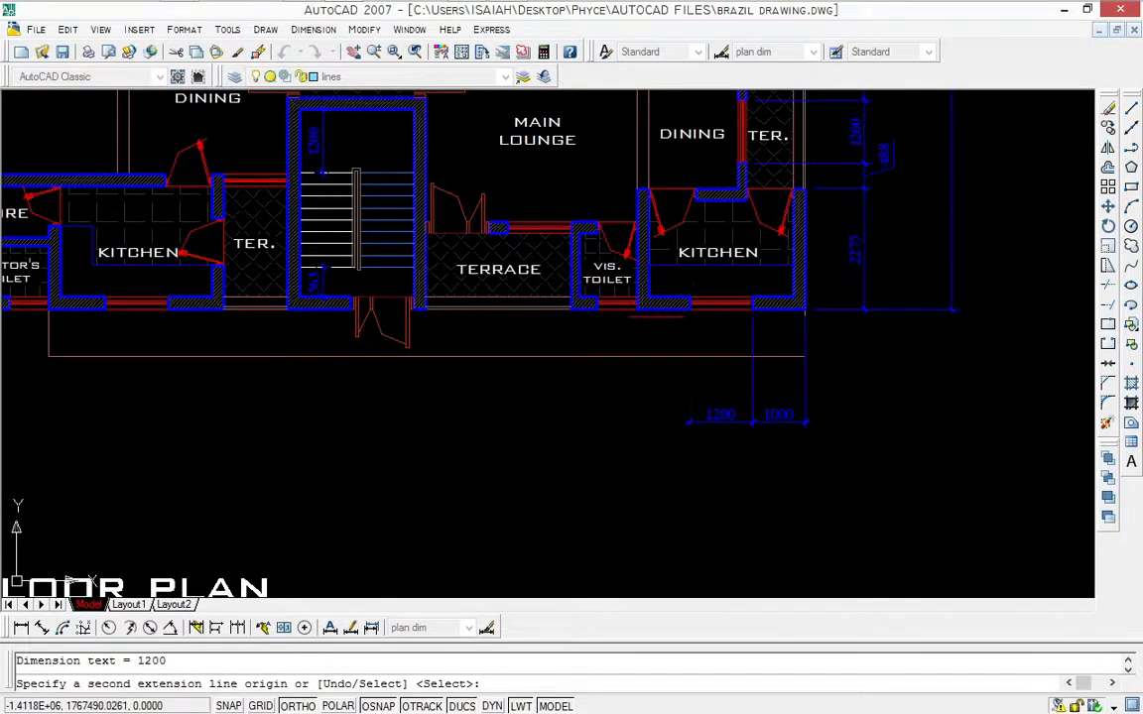
left_click(636, 308)
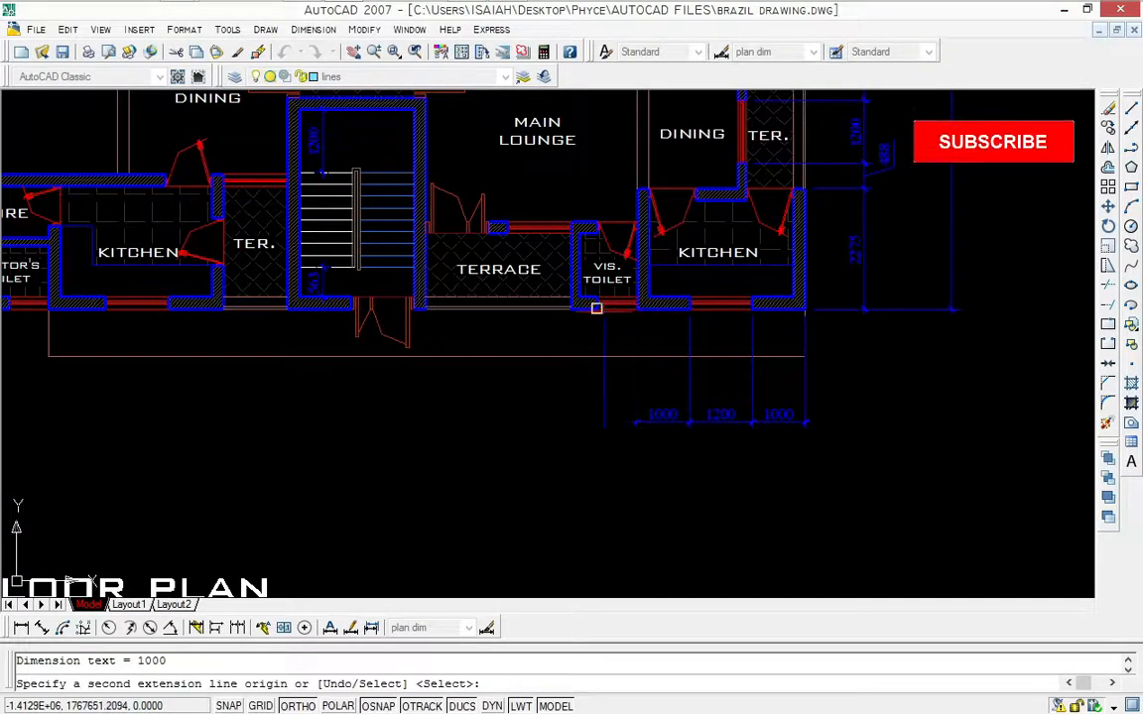
left_click(571, 309)
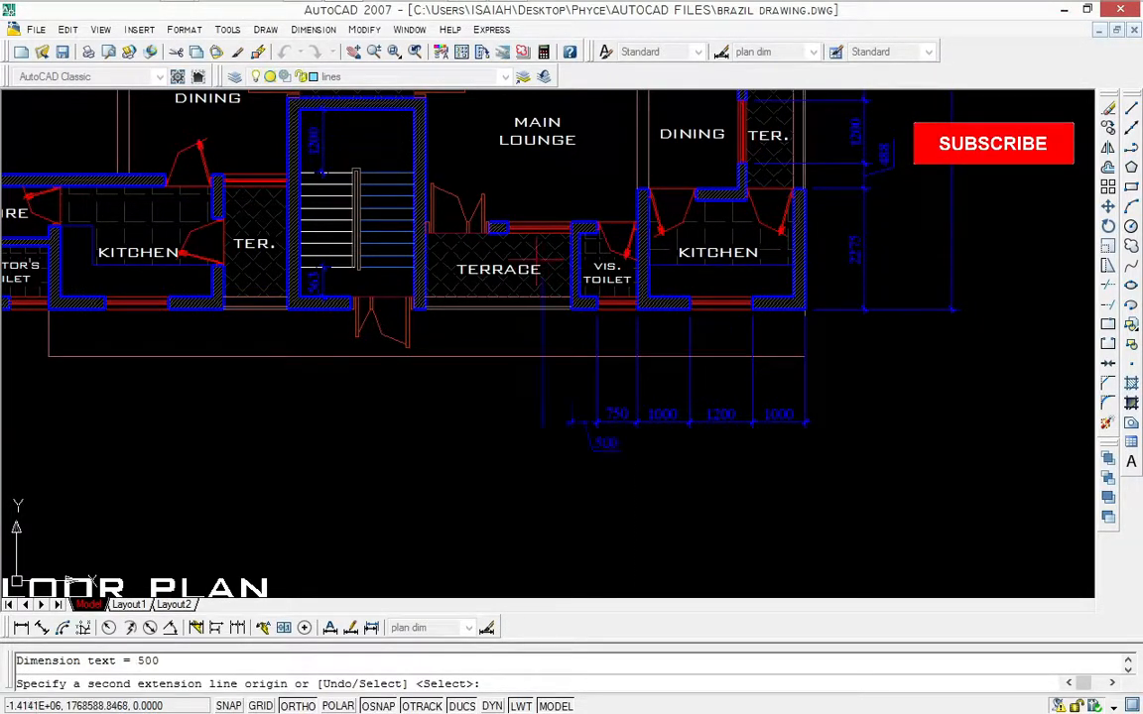
Step: Continue the chain across the terrace's window and double door, then over the stair hall wall and its lower entrance door
left_click(497, 227)
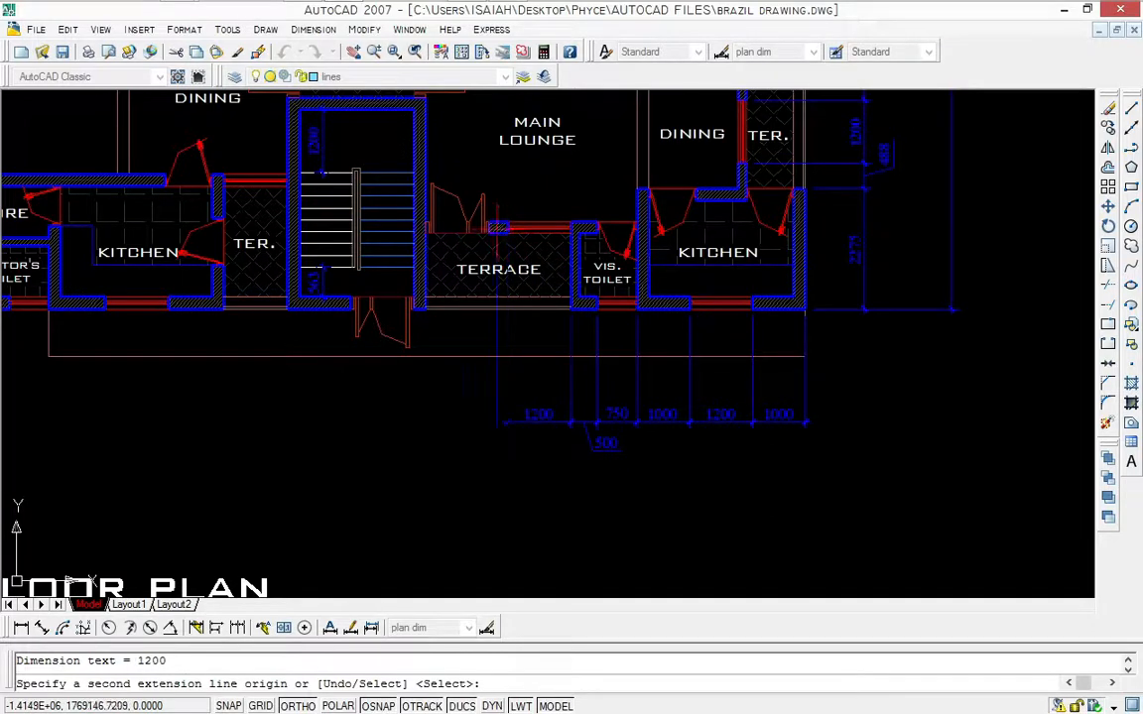
left_click(508, 227)
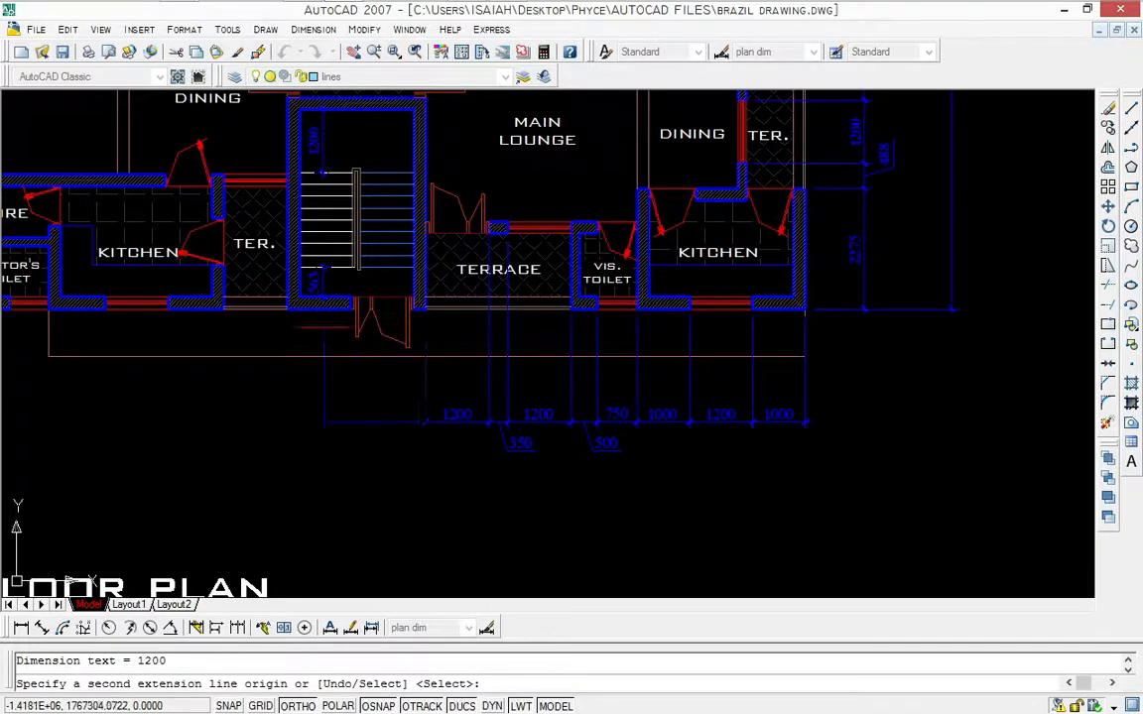
scroll(349, 328, "up", 2)
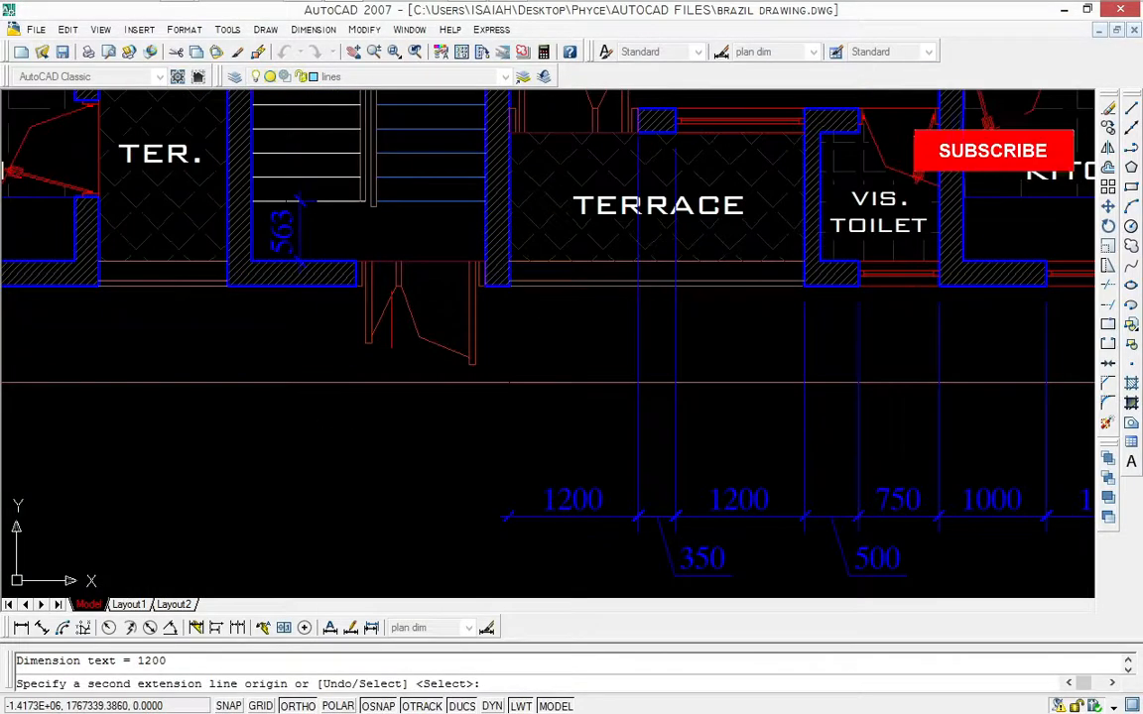
left_click(484, 286)
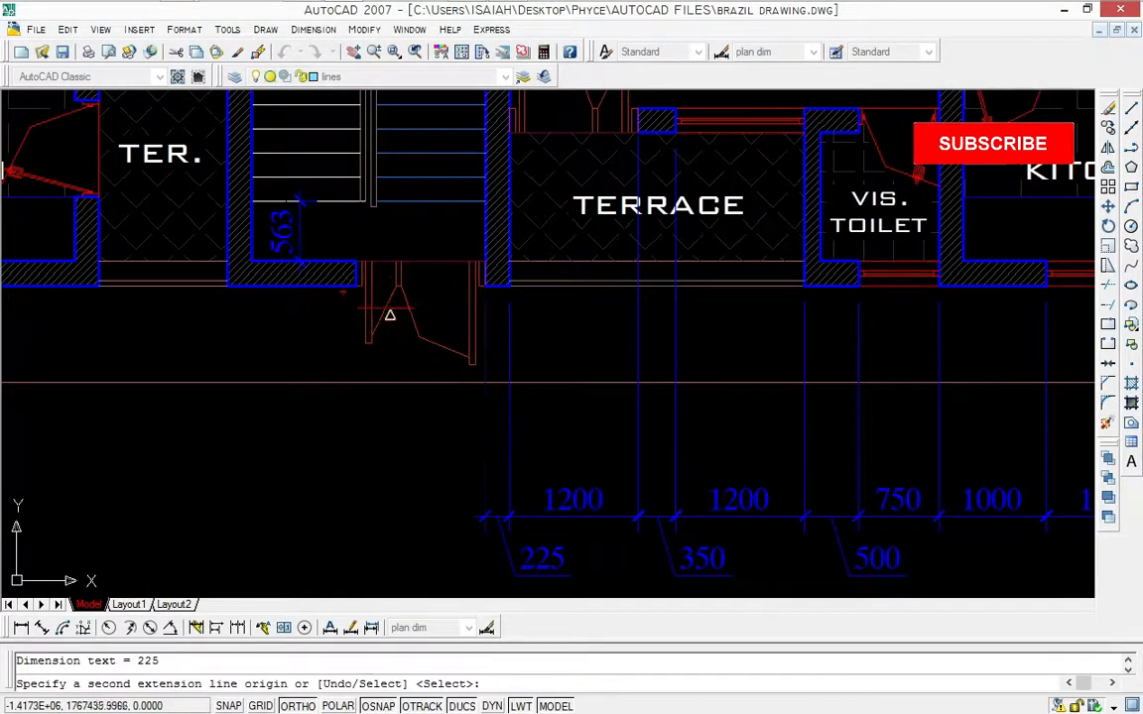
scroll(356, 285, "up", 2)
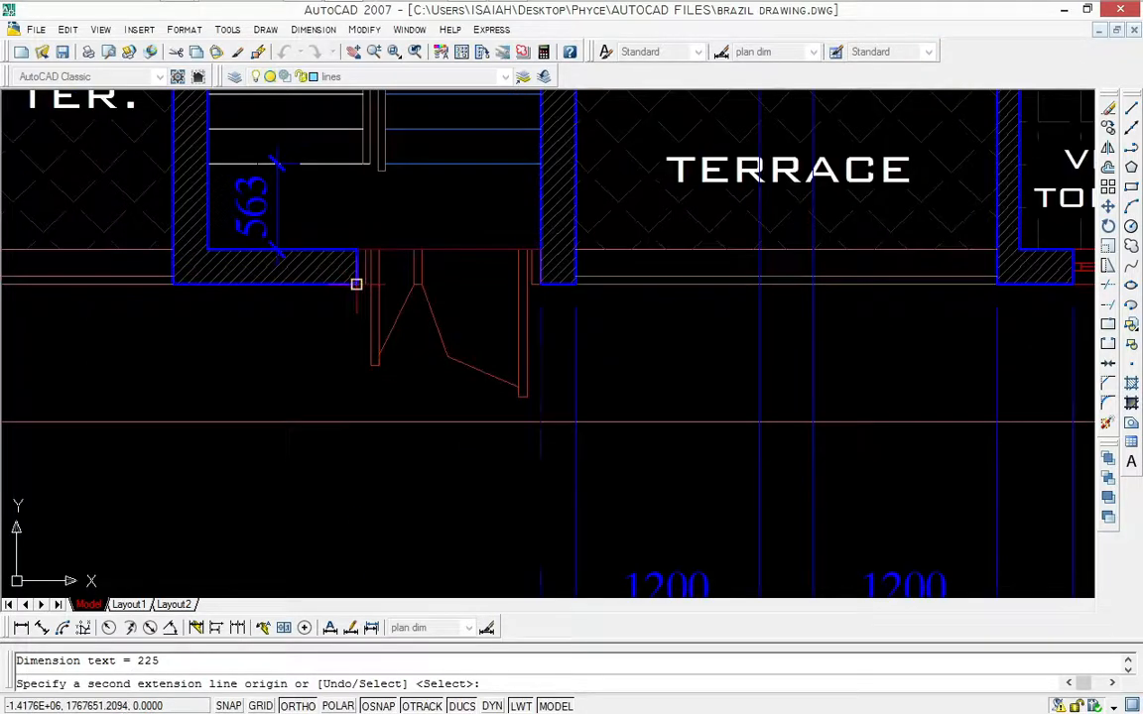
left_click(357, 285)
scroll(358, 285, "down", 2)
middle_click_drag(359, 283, 470, 222)
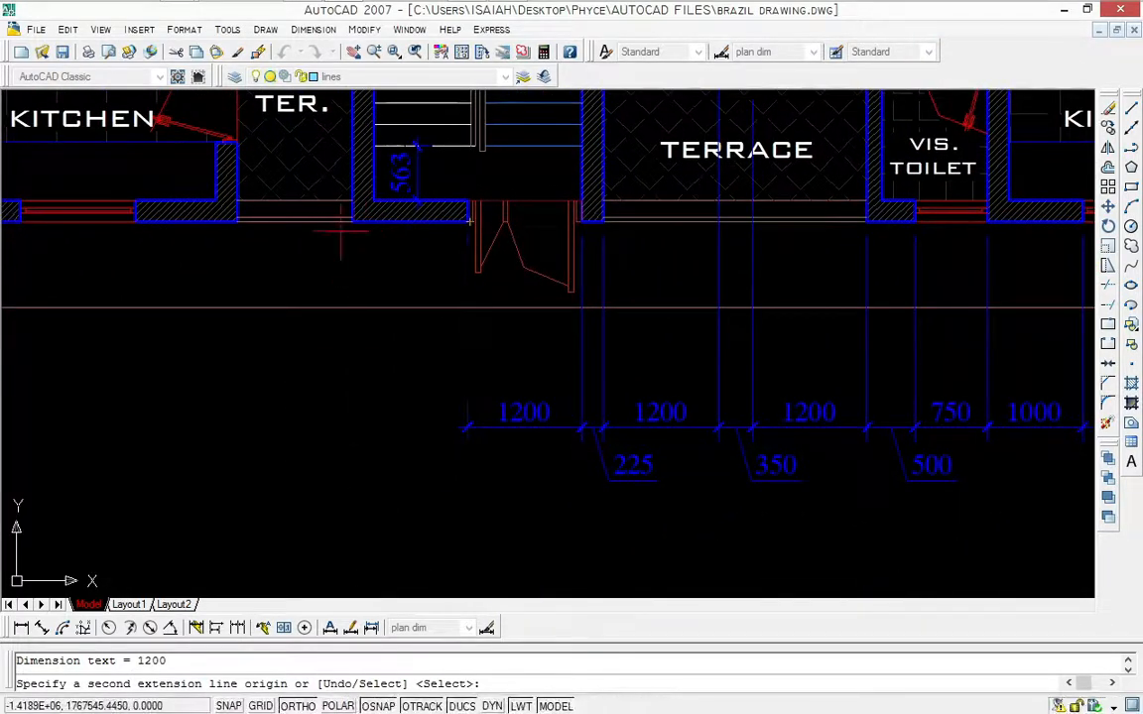
Step: Continue the lower horizontal chain leftward across the TER. opening, the left kitchen with its window, and the visitor's toilet window
scroll(372, 312, "down", 2)
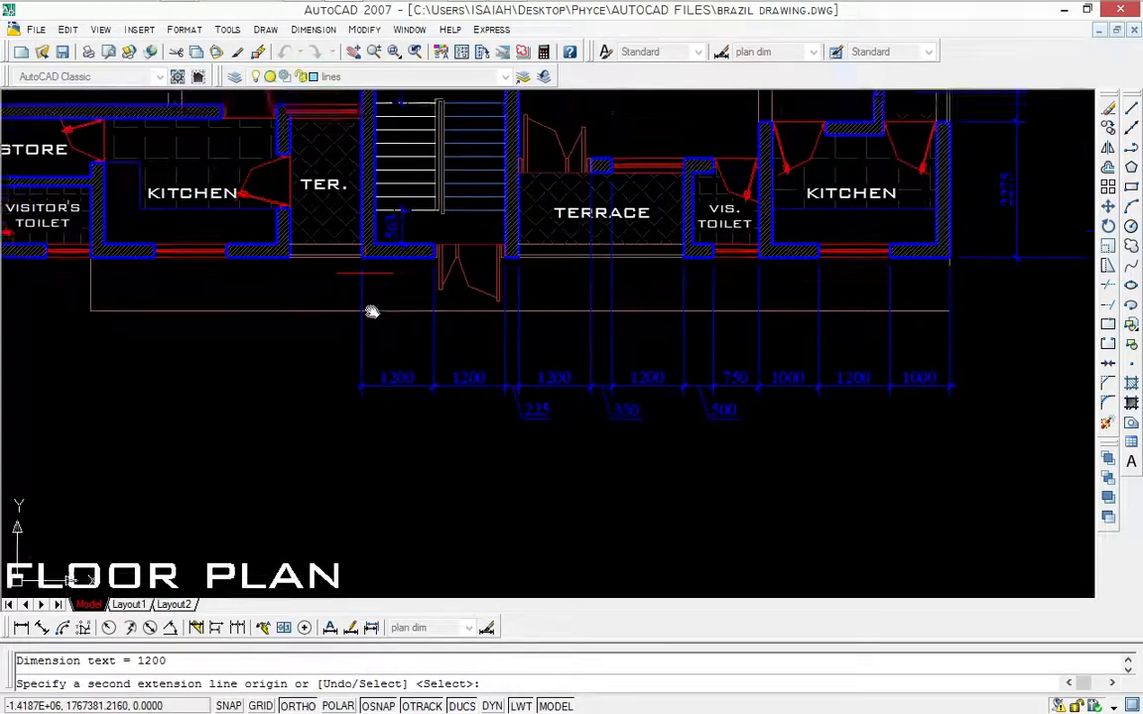
middle_click_drag(371, 312, 380, 364)
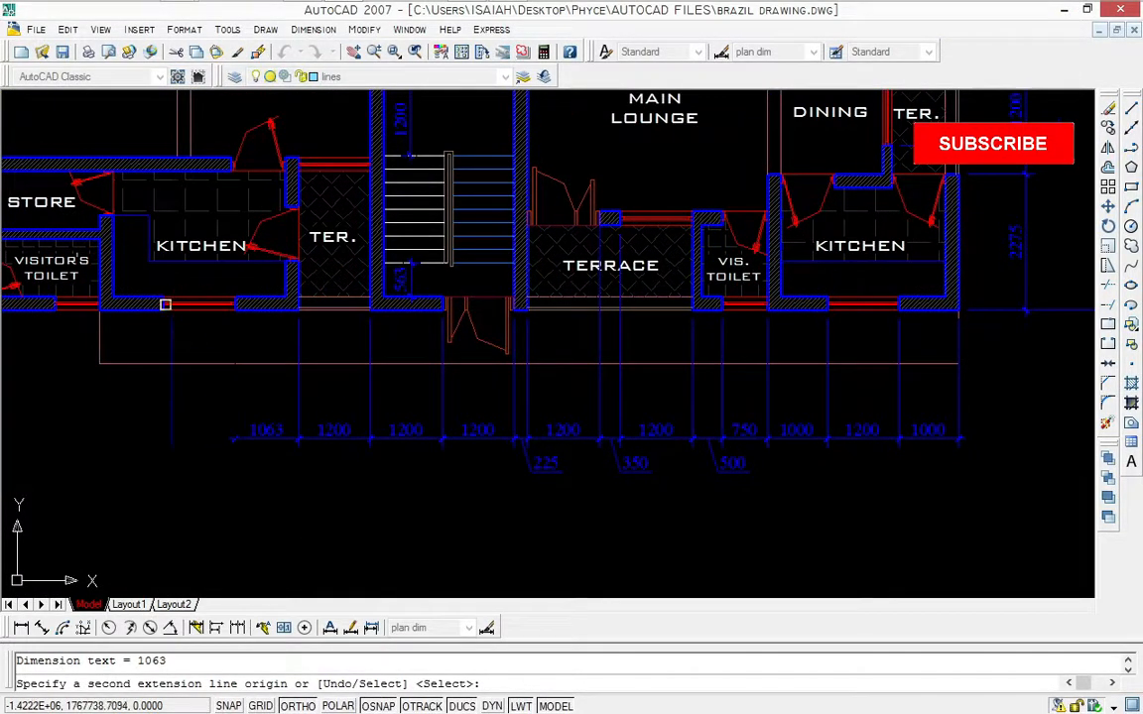
left_click(165, 304)
scroll(164, 305, "down", 2)
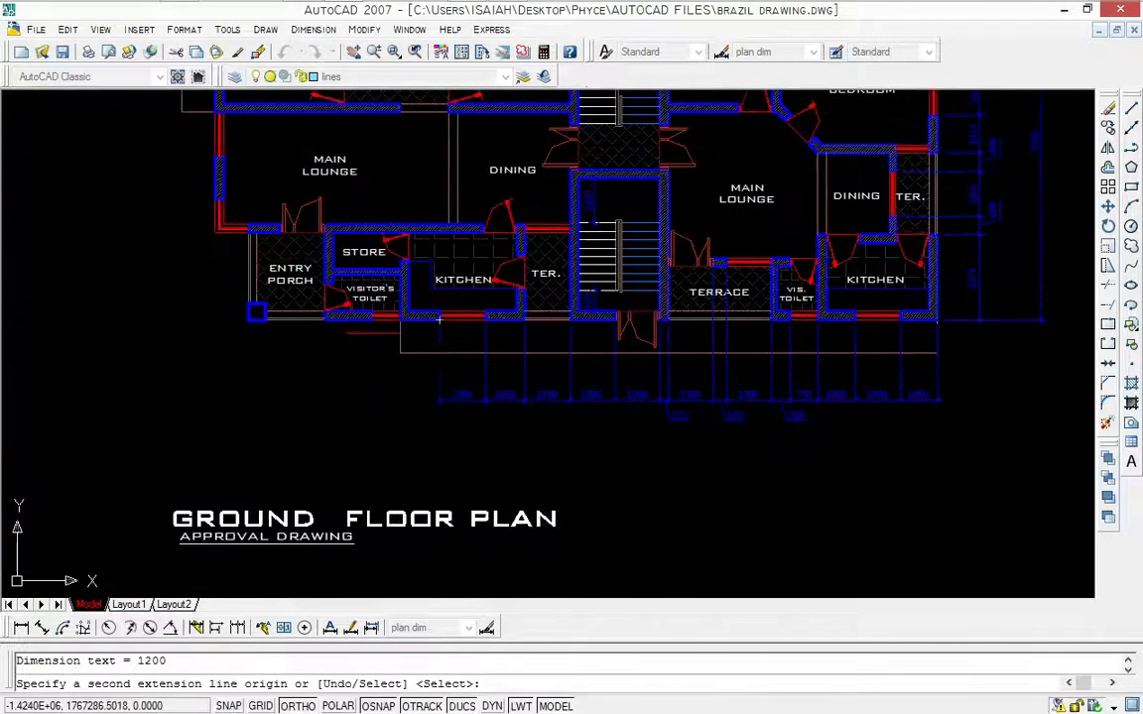
scroll(378, 331, "up", 3)
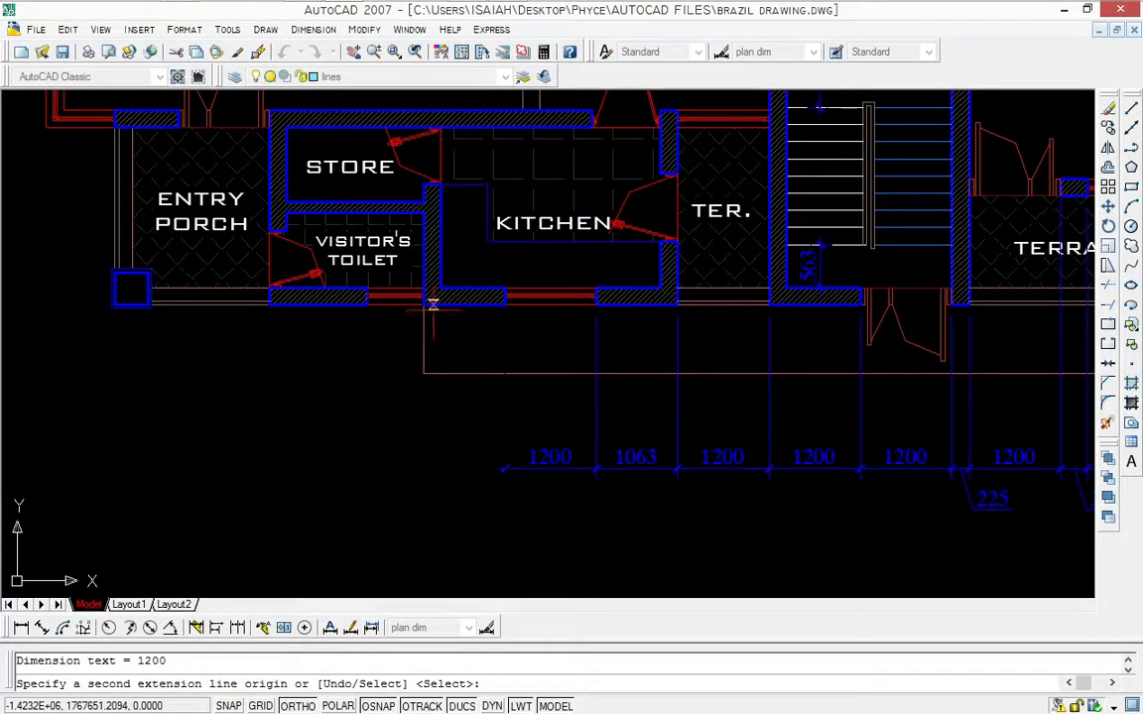
left_click(360, 317)
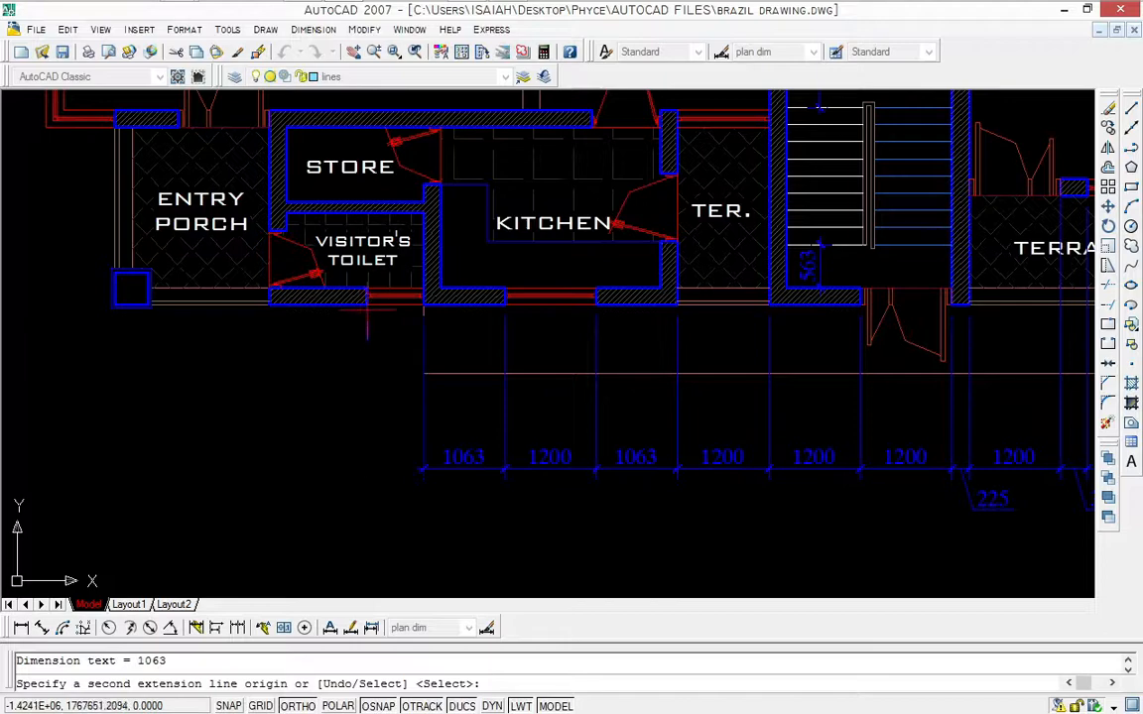
Step: Continue the chain to the visitor's toilet wall corner at the entry porch, and over the main lounge's double door
scroll(366, 305, "down", 5)
scroll(283, 333, "up", 5)
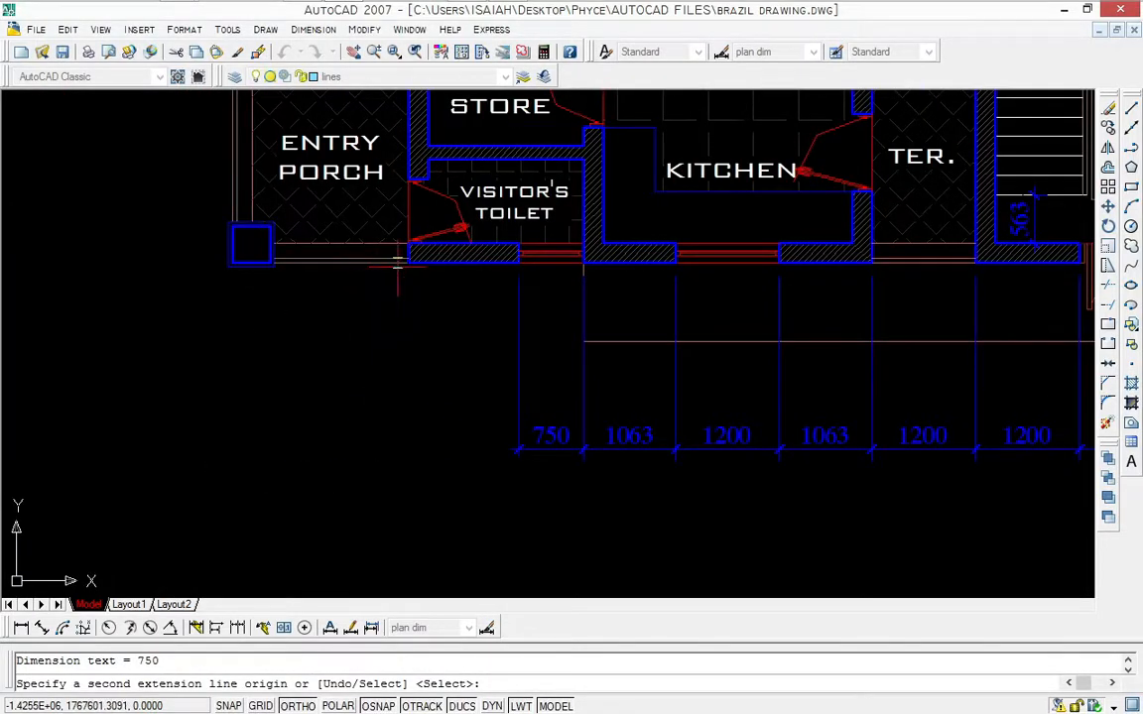
left_click(408, 263)
scroll(403, 258, "down", 4)
scroll(416, 396, "up", 3)
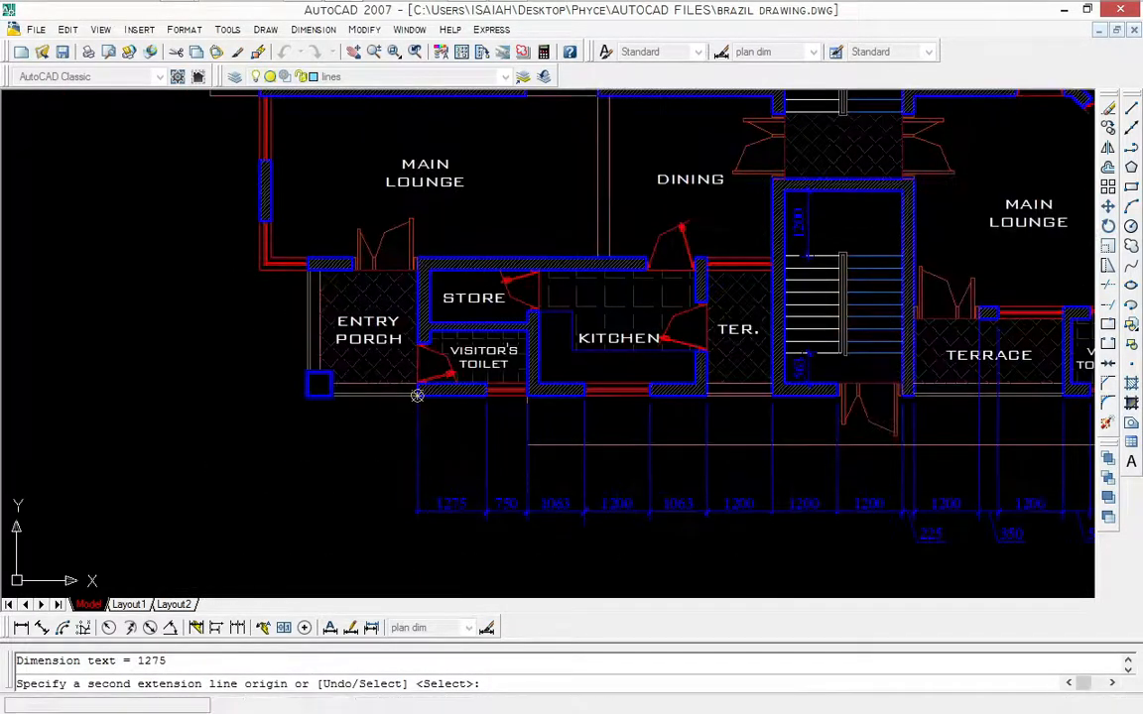
scroll(315, 248, "up", 3)
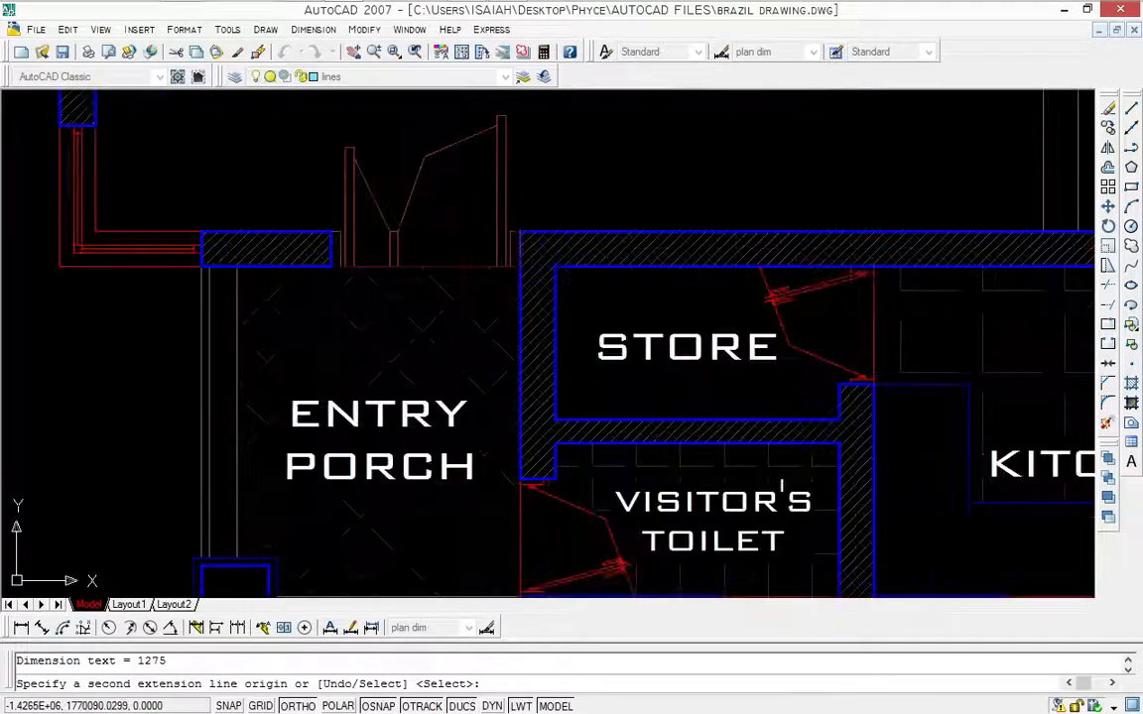
left_click(330, 266)
scroll(330, 297, "down", 4)
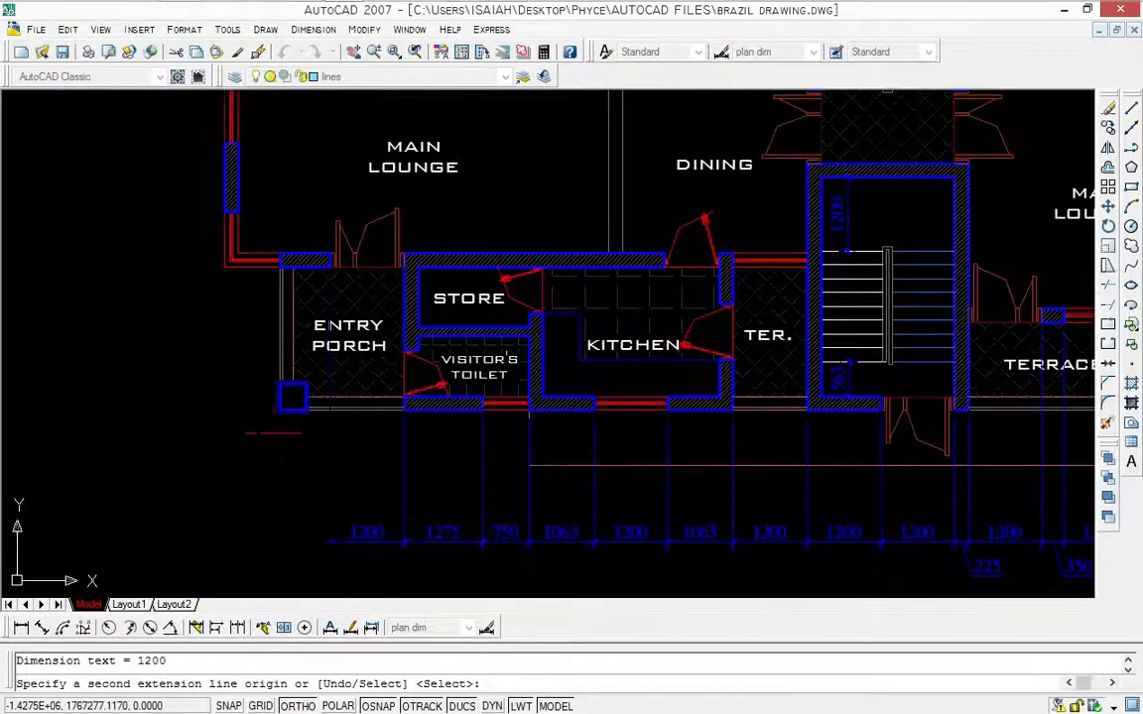
Step: Continue the chain to the near and far edges of the entry porch's corner column
scroll(288, 422, "up", 5)
scroll(341, 425, "up", 3)
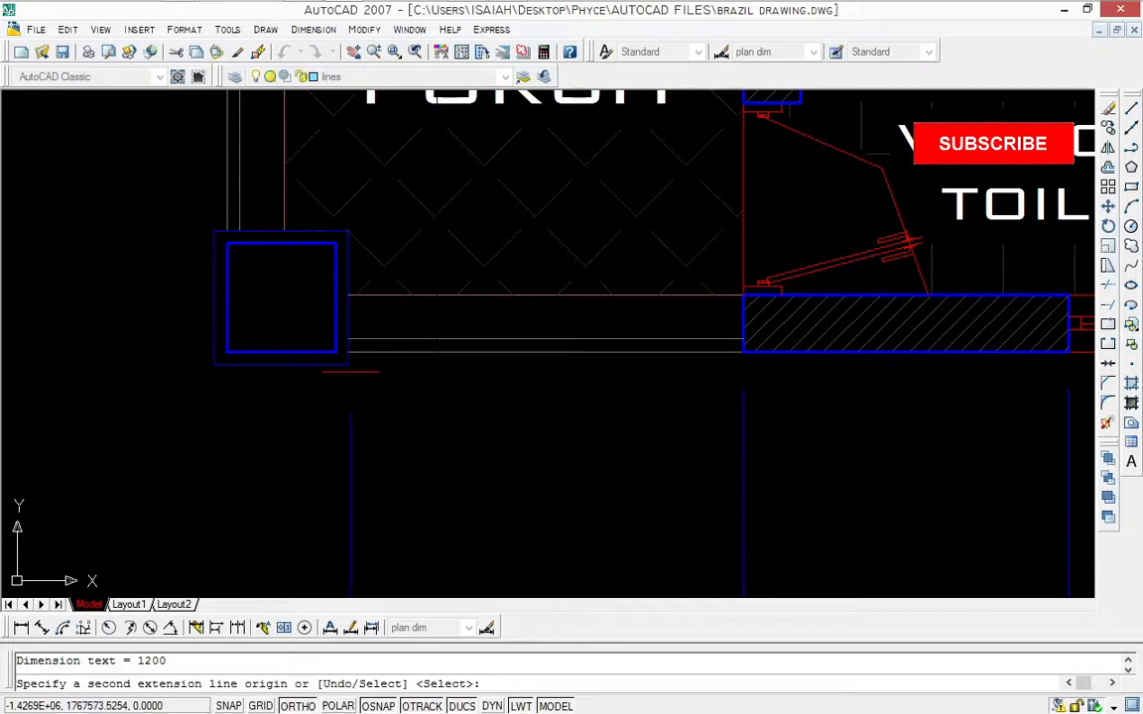
left_click(347, 361)
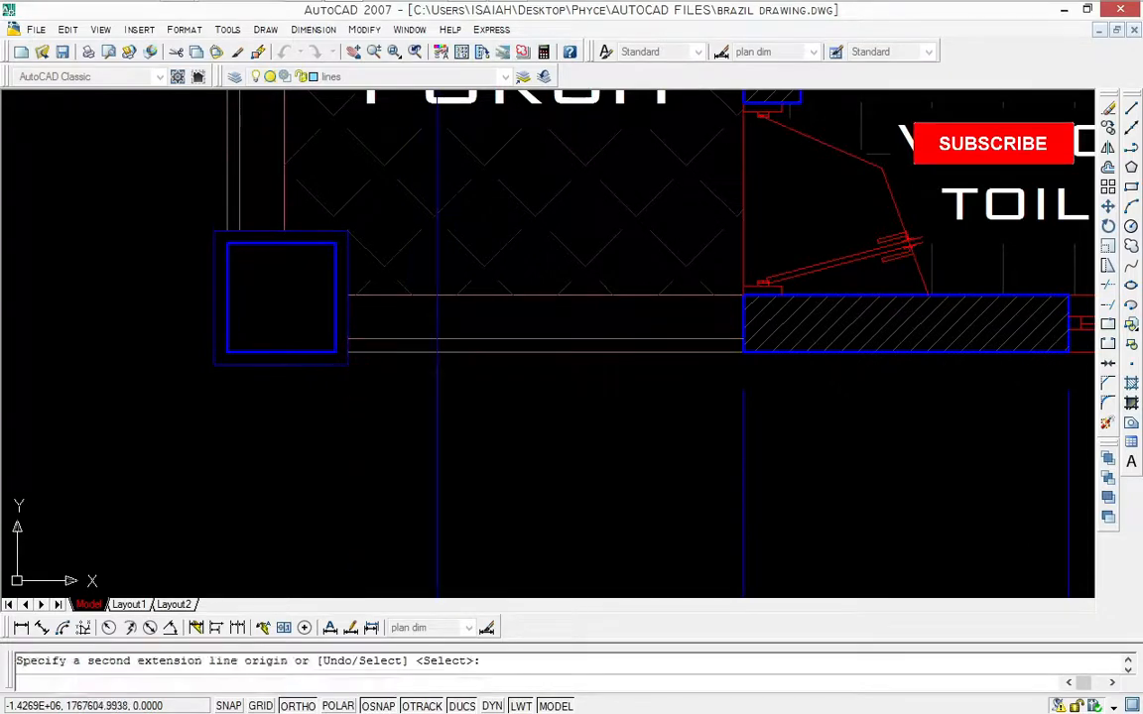
left_click(216, 363)
scroll(234, 366, "down", 2)
mouse_move(435, 351)
middle_mouse_down()
mouse_move(814, 437)
mouse_move(771, 398)
middle_mouse_up()
scroll(771, 398, "down", 3)
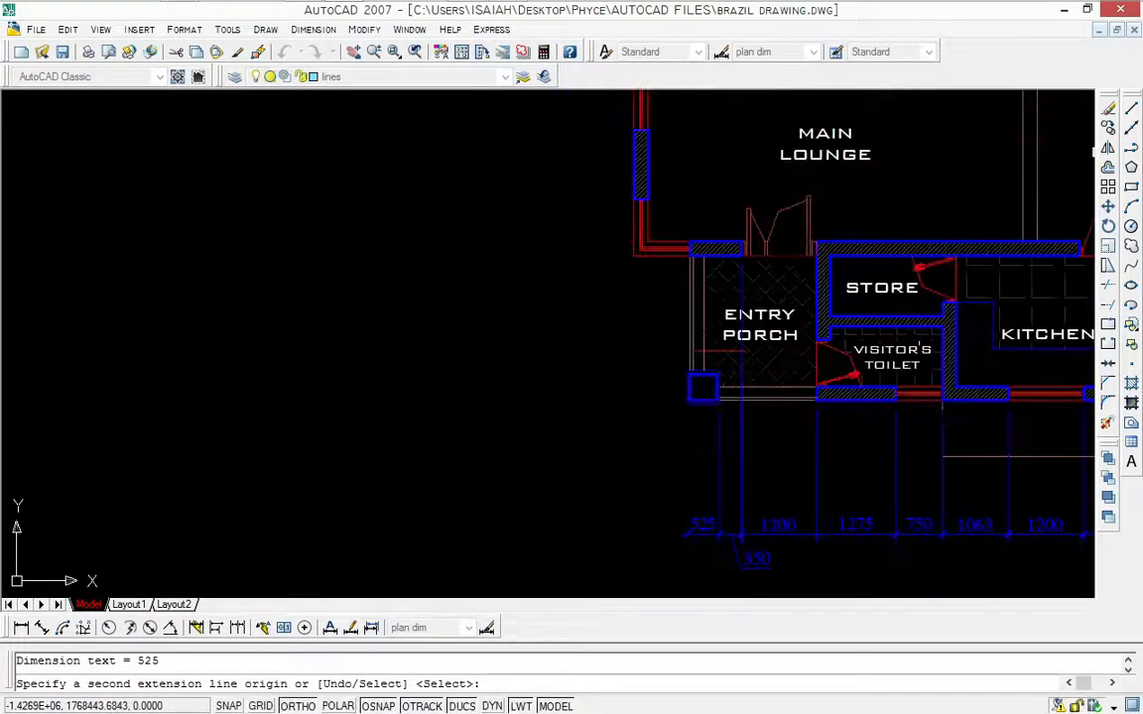
Step: Continue the chain to the main lounge's outer lower-left corner and end the continued dimension there
scroll(630, 249, "up", 3)
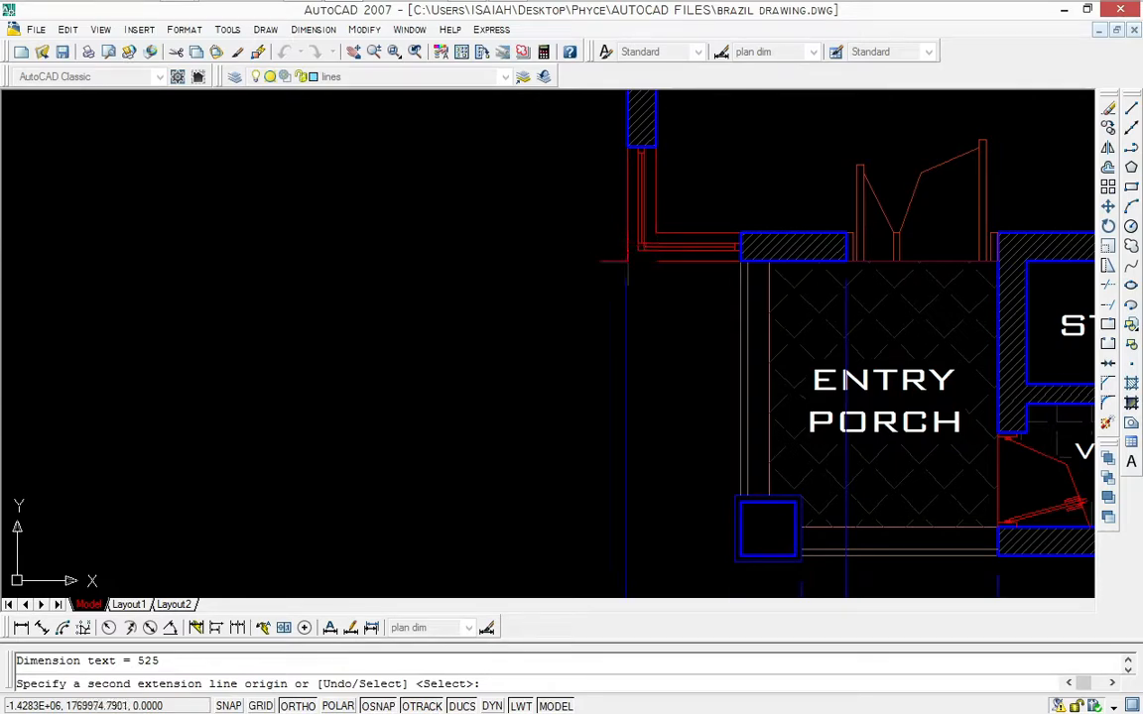
left_click(627, 262)
scroll(626, 262, "down", 2)
middle_click_drag(626, 262, 493, 326)
scroll(493, 325, "down", 2)
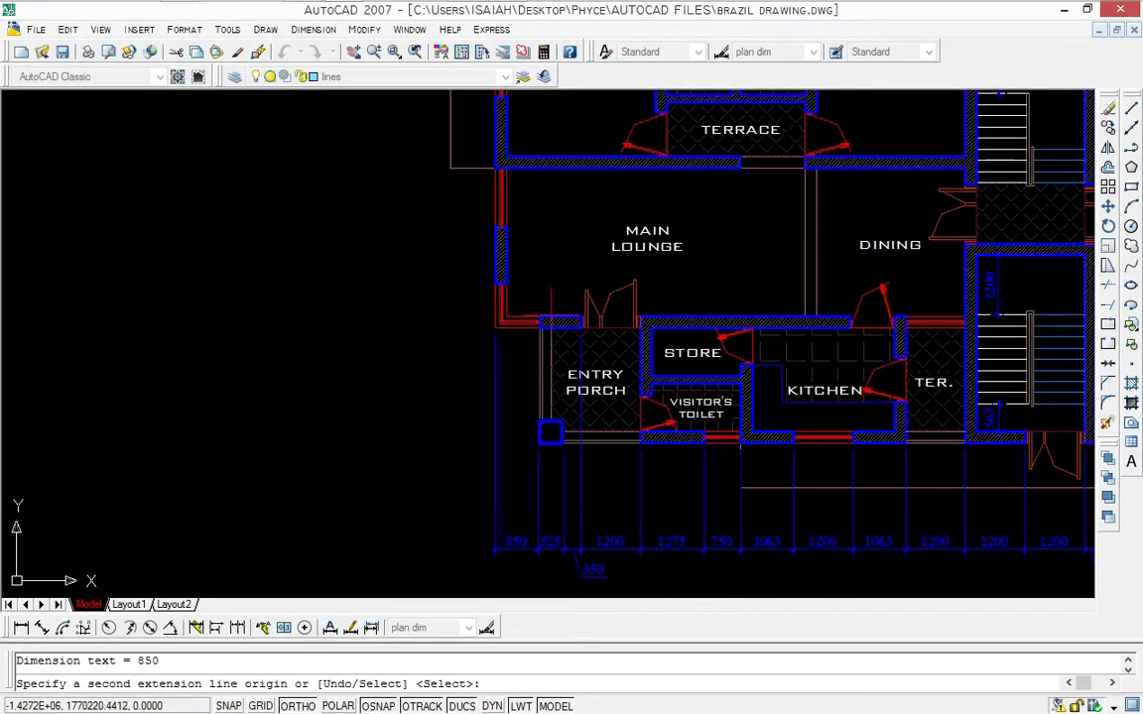
scroll(549, 297, "down", 2)
key("Escape")
scroll(663, 379, "down", 2)
middle_click_drag(811, 411, 636, 403)
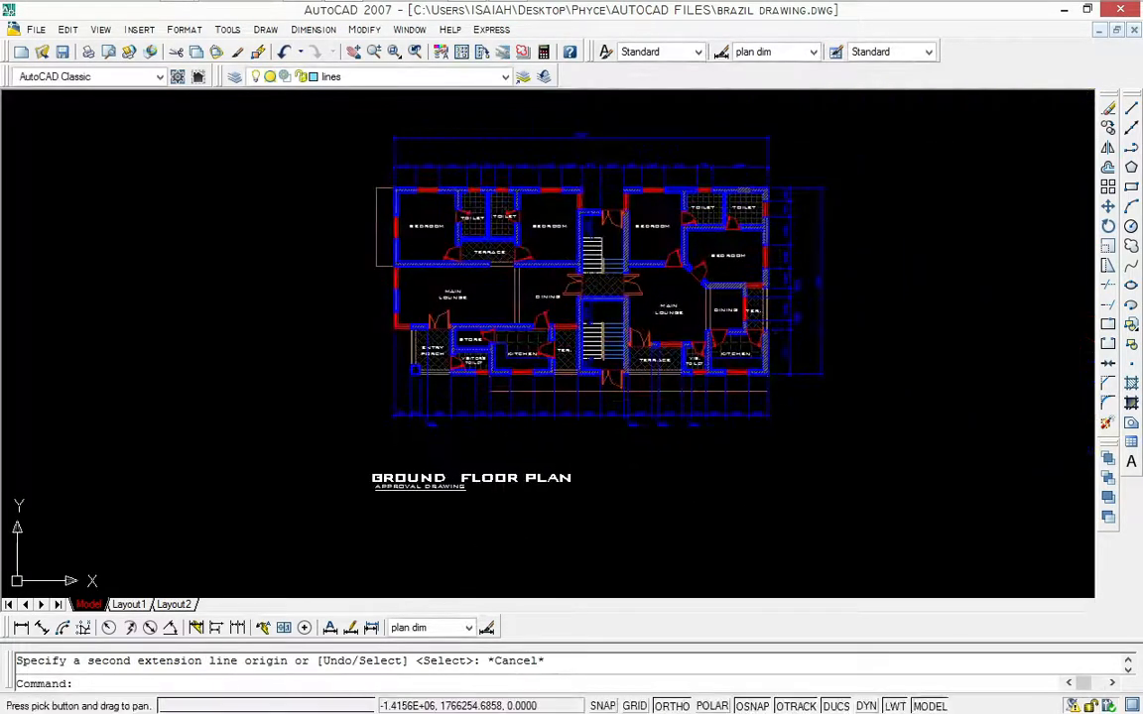
Step: Add an overall horizontal linear dimension below the chain, from the plan's lower-right corner to the main lounge's outer lower-left corner
left_click(21, 628)
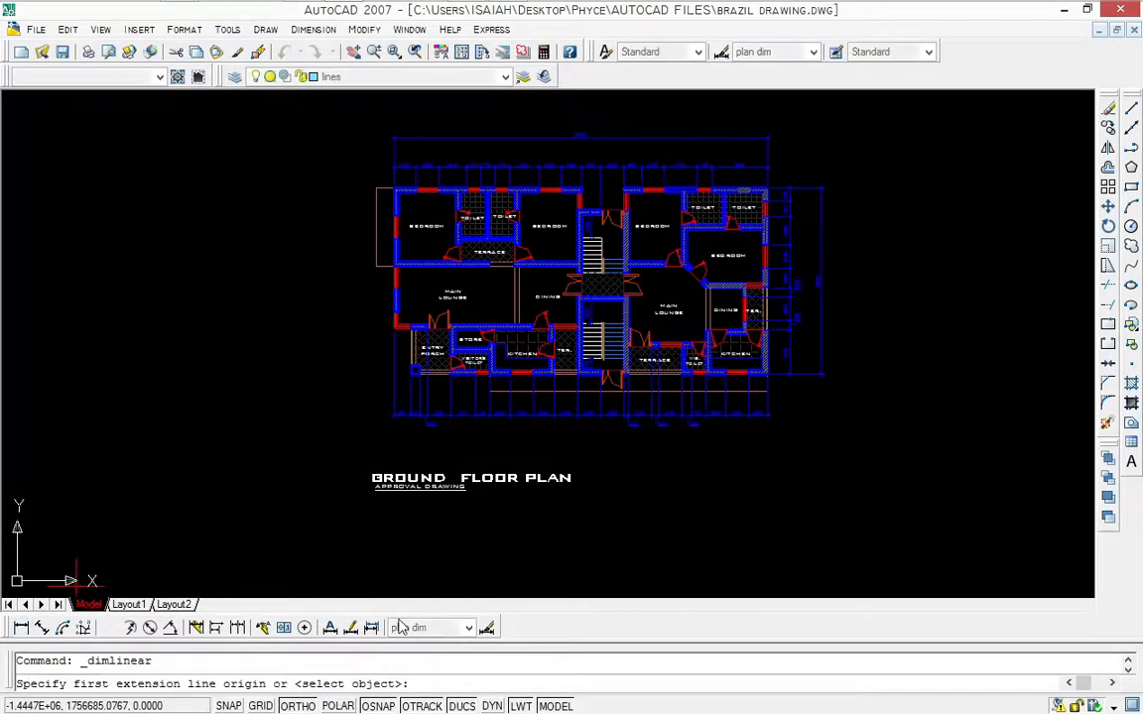
scroll(896, 489, "up", 3)
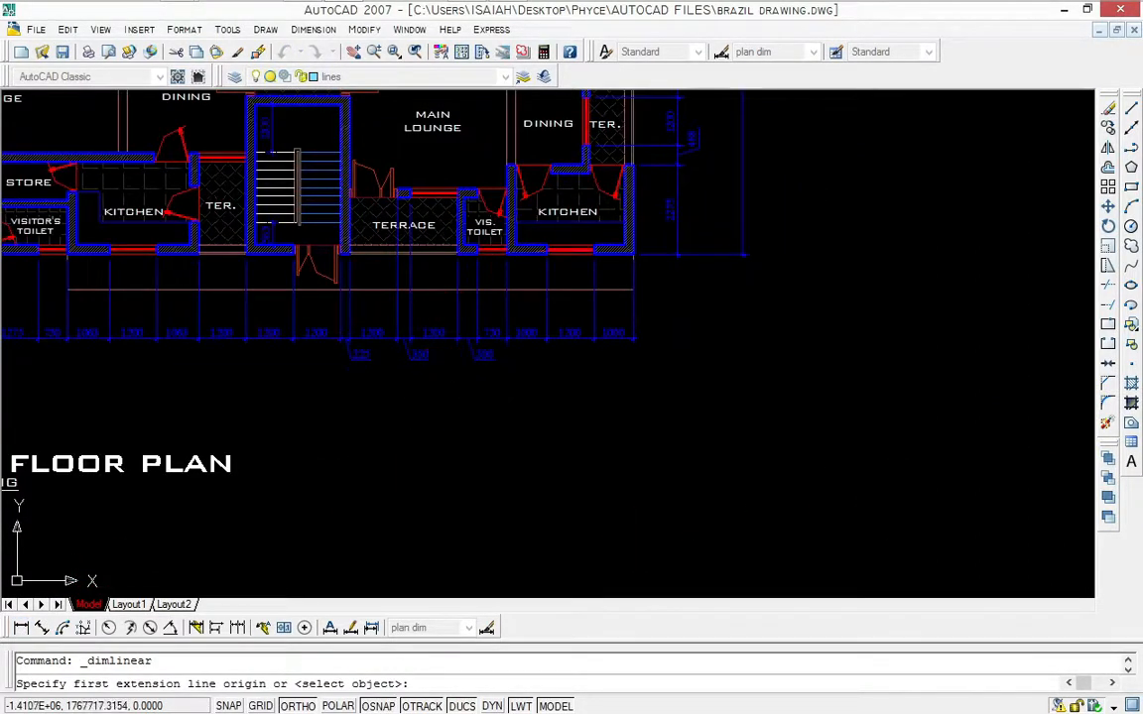
left_click(633, 255)
scroll(633, 255, "down", 3)
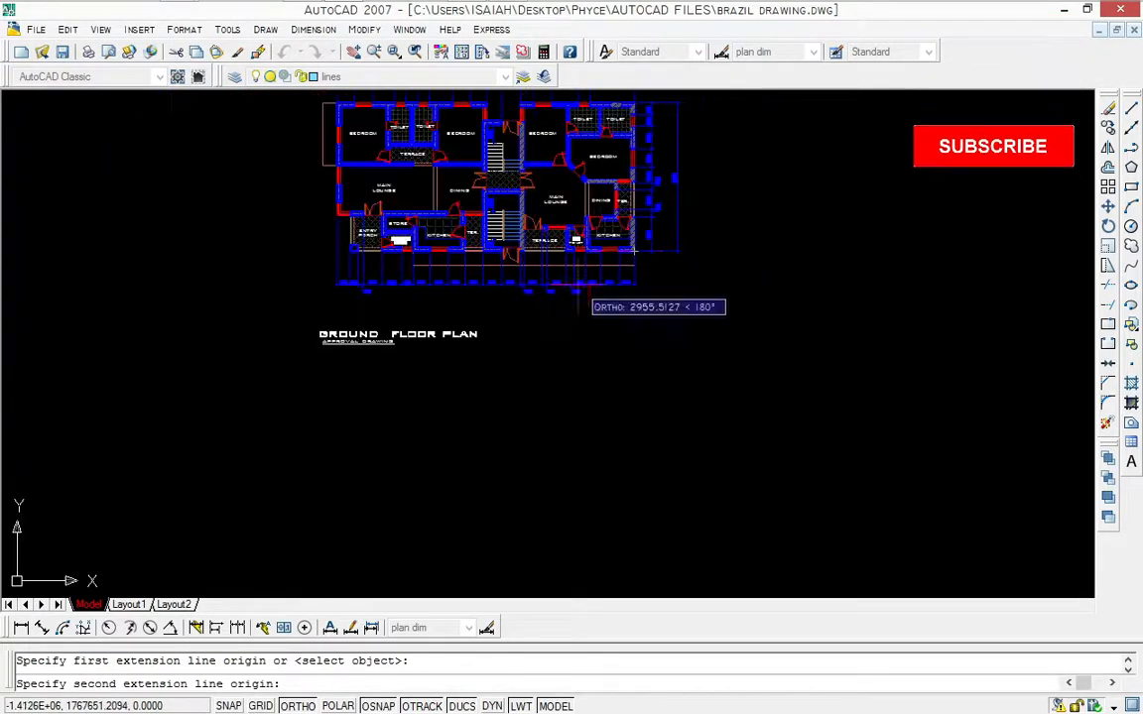
middle_click_drag(558, 329, 707, 386)
scroll(556, 342, "up", 2)
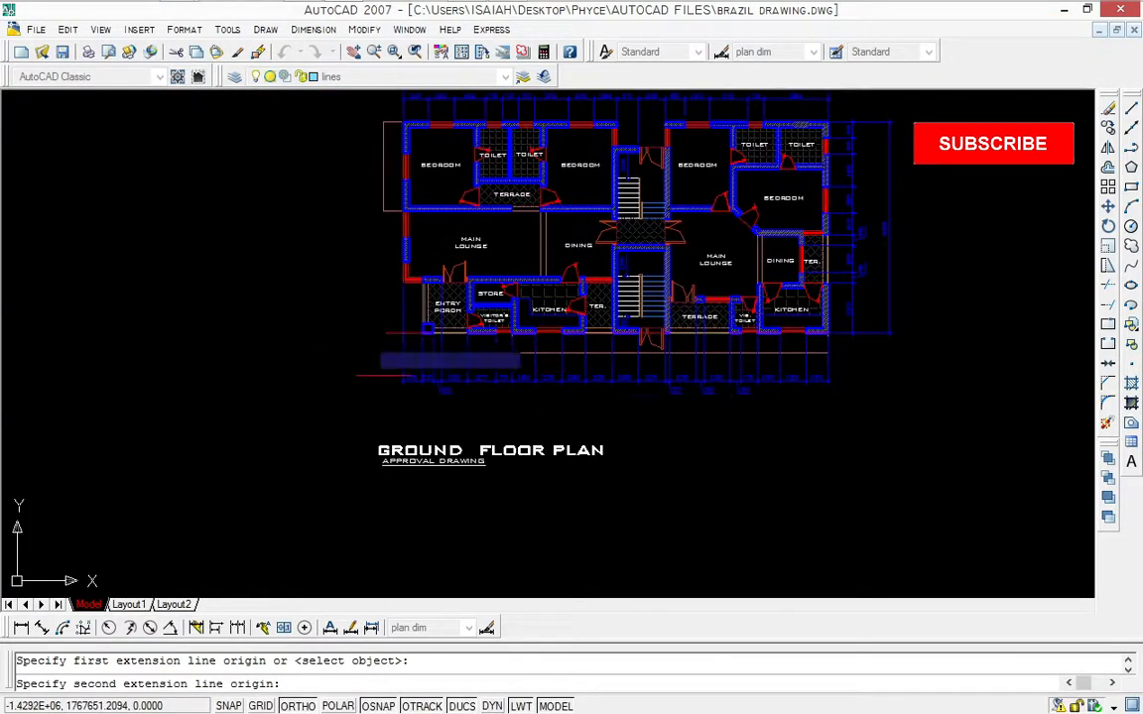
scroll(448, 351, "up", 1)
scroll(404, 284, "up", 4)
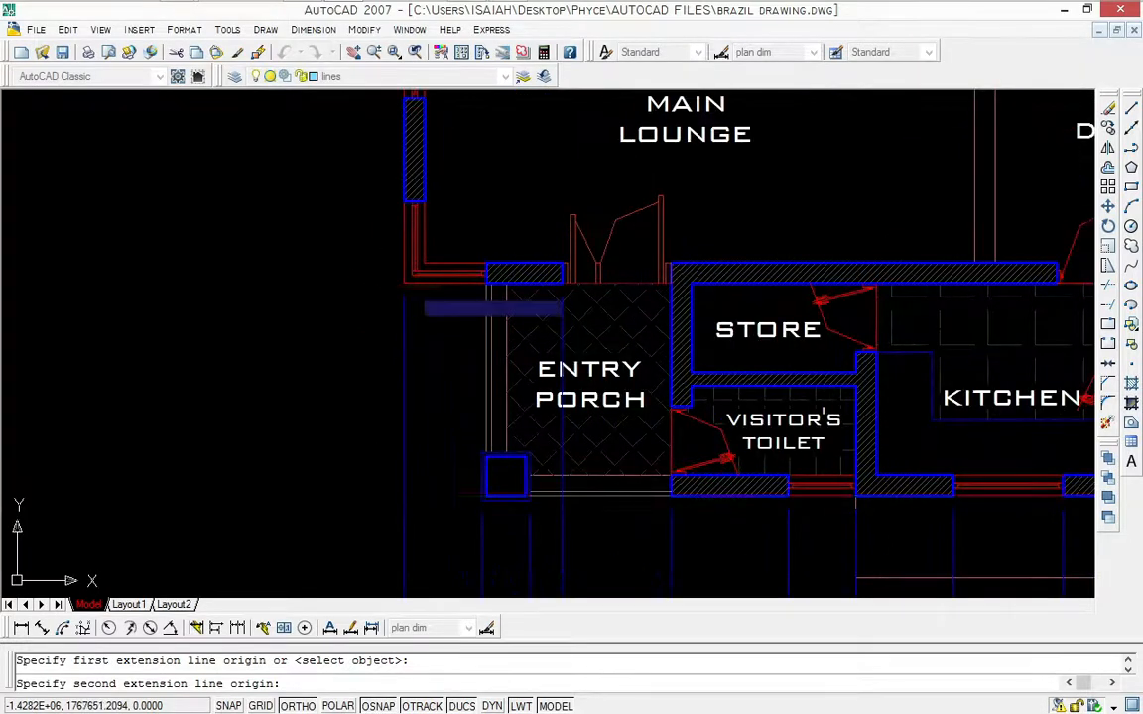
left_click(404, 284)
scroll(404, 283, "down", 3)
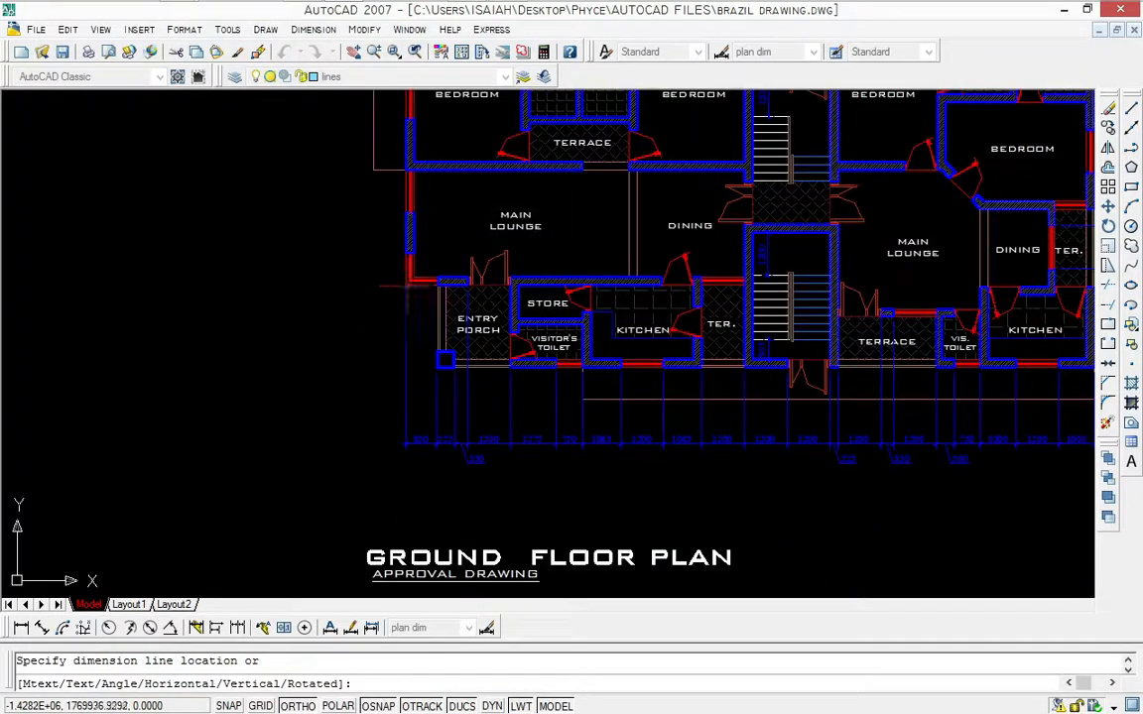
left_click(407, 511)
Step: Add a vertical linear dimension left of the plan, from its upper-left corner to the upper edge of the bedroom's side window
scroll(377, 427, "down", 4)
scroll(378, 427, "up", 3)
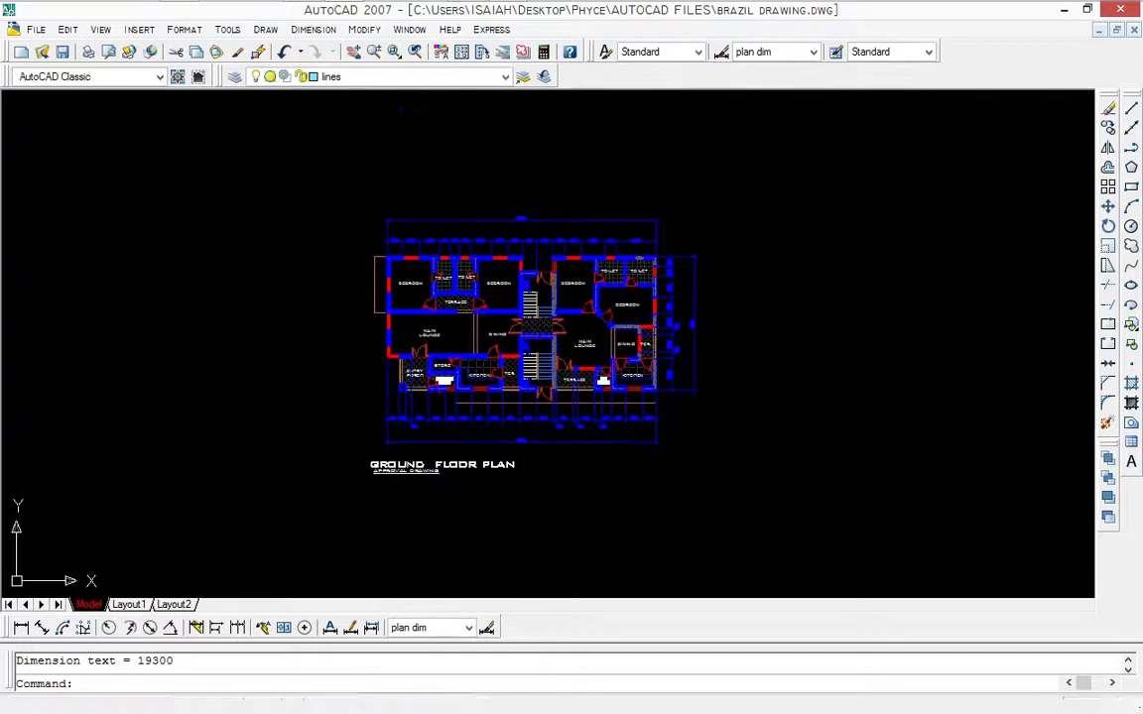
middle_click_drag(353, 340, 357, 370)
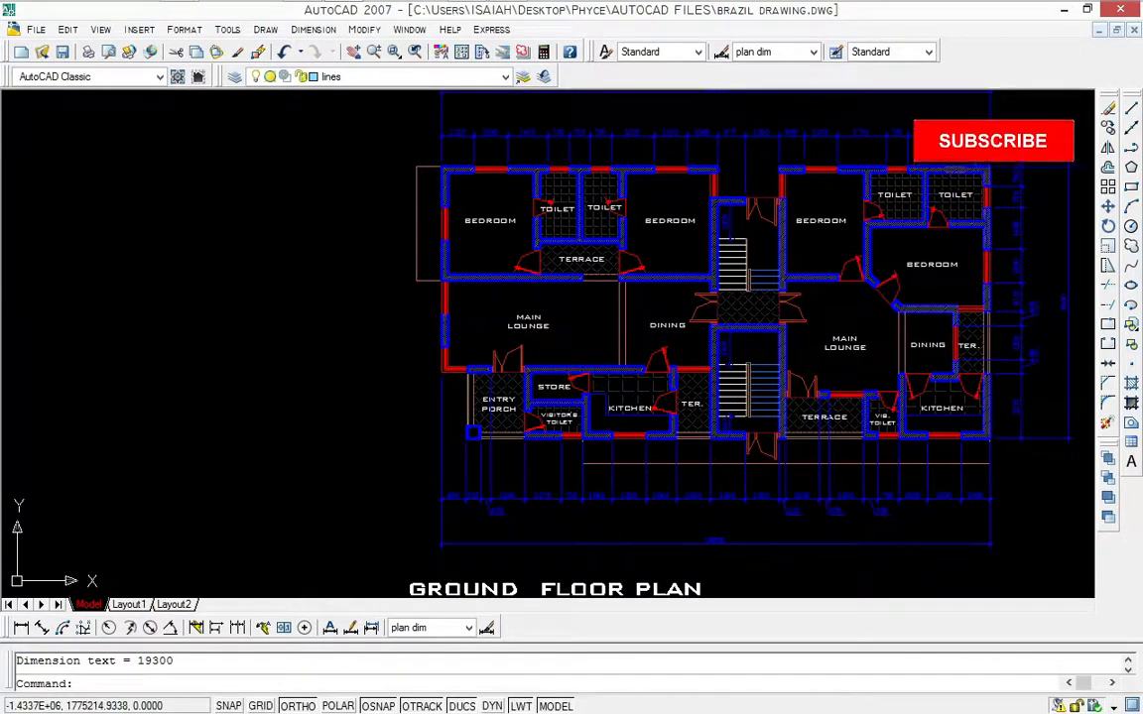
left_click(21, 628)
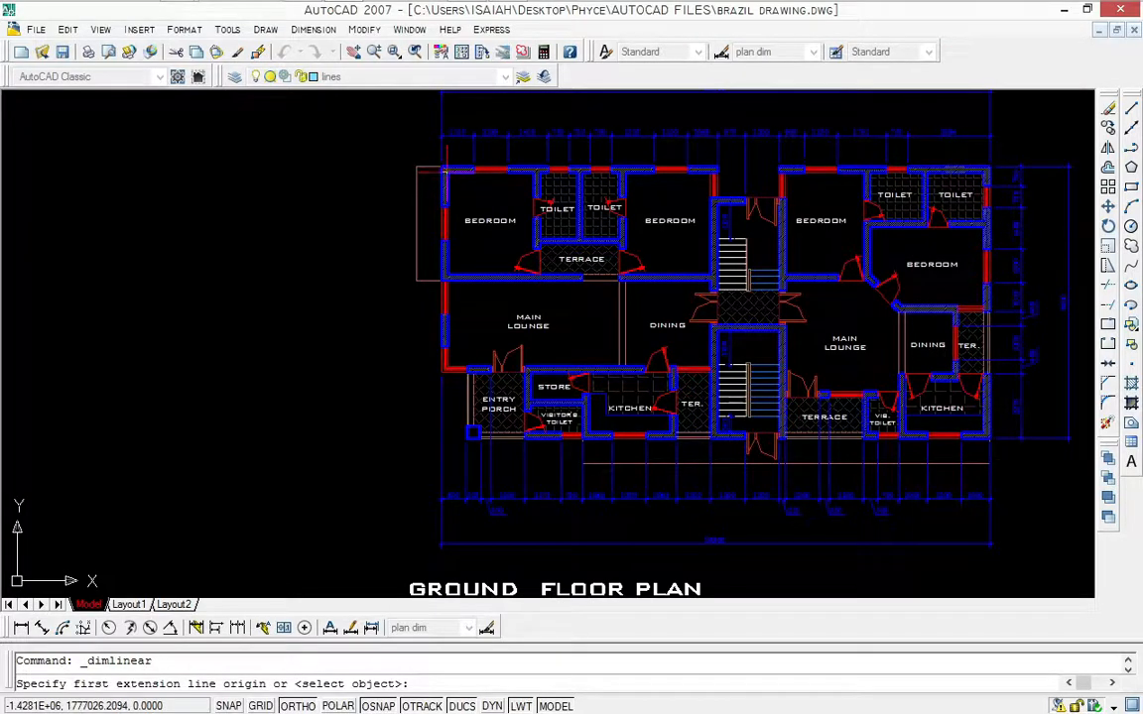
scroll(441, 165, "up", 2)
left_click(441, 167)
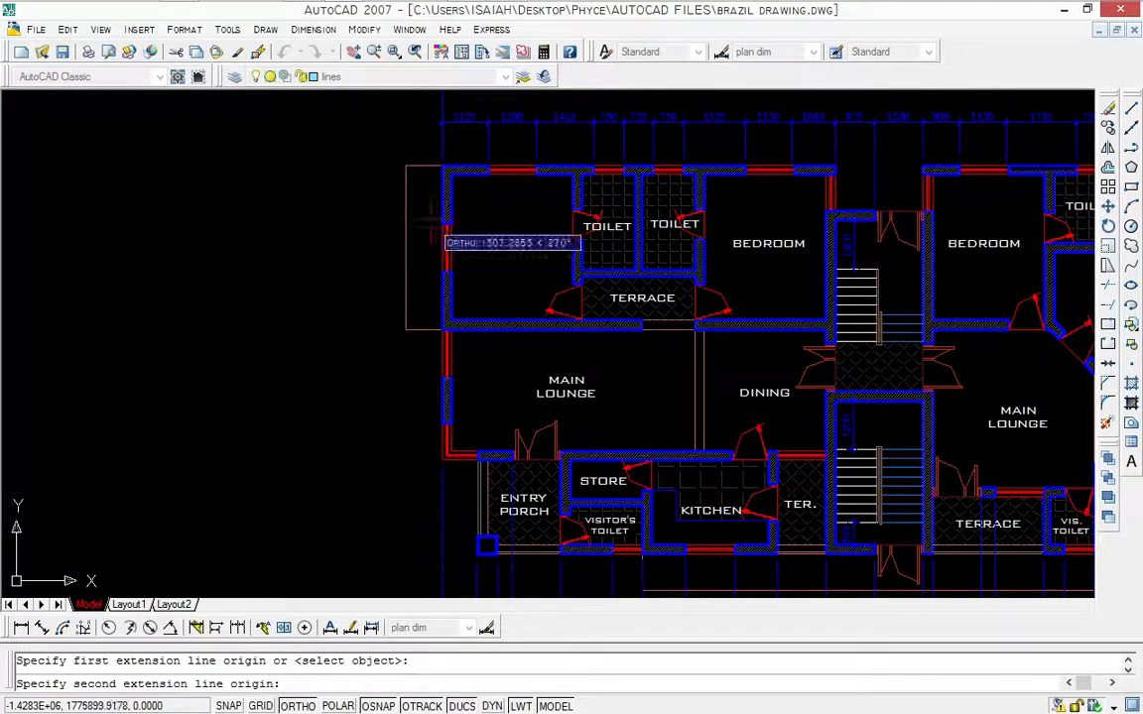
left_click(441, 222)
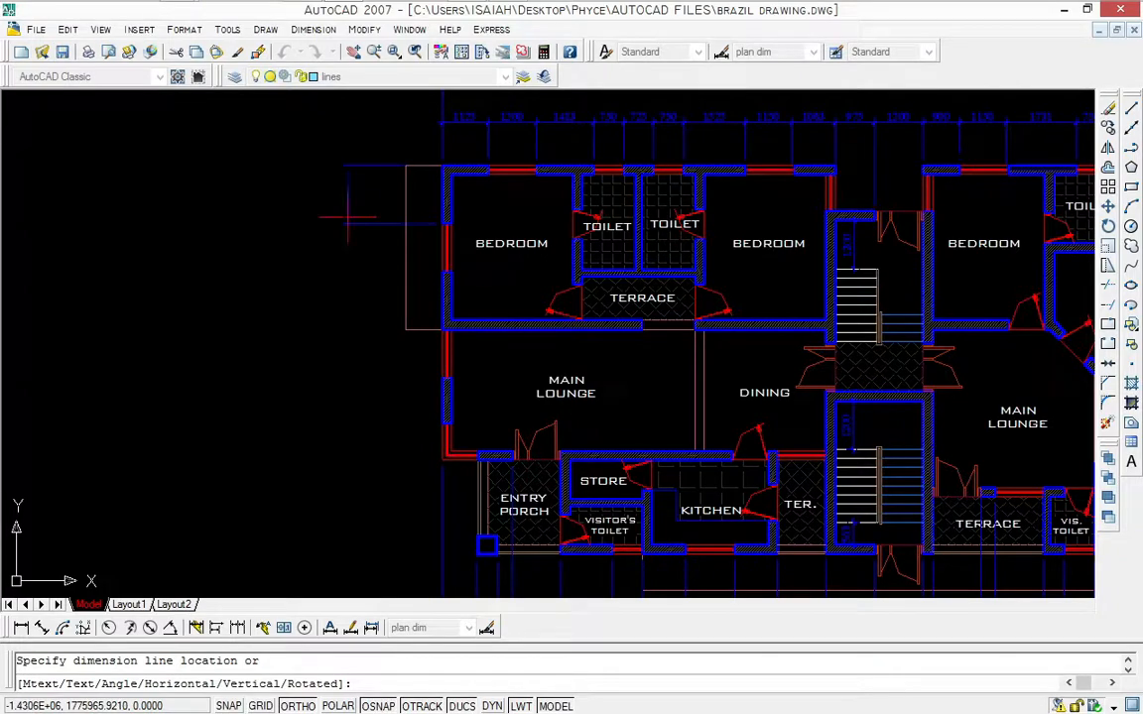
left_click(375, 219)
Step: Continue the vertical chain downward across the bedroom window and the main lounge's side windows to the lounge's lower-left corner
scroll(377, 216, "down", 2)
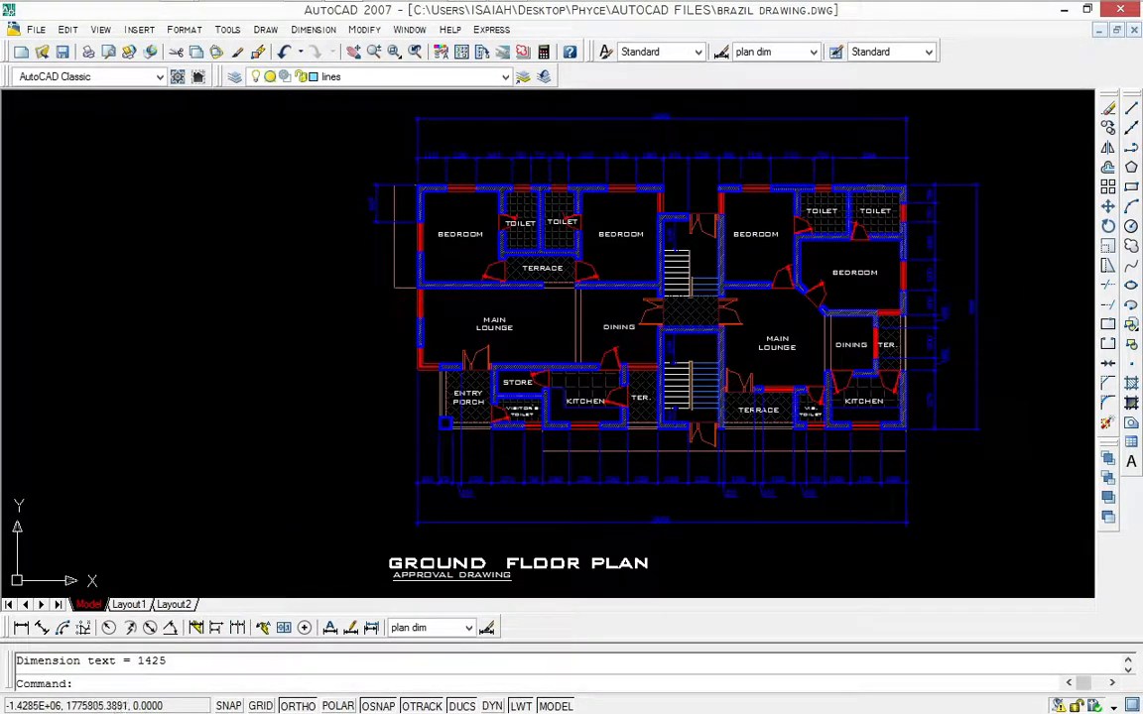
left_click(238, 628)
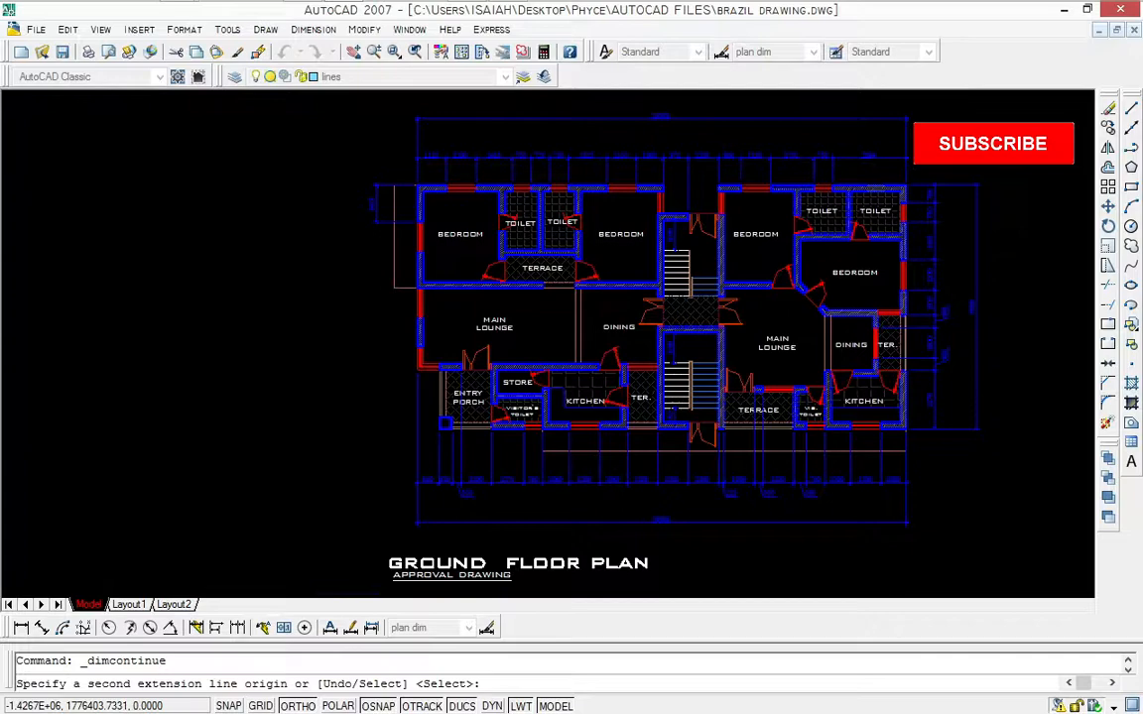
scroll(460, 200, "up", 2)
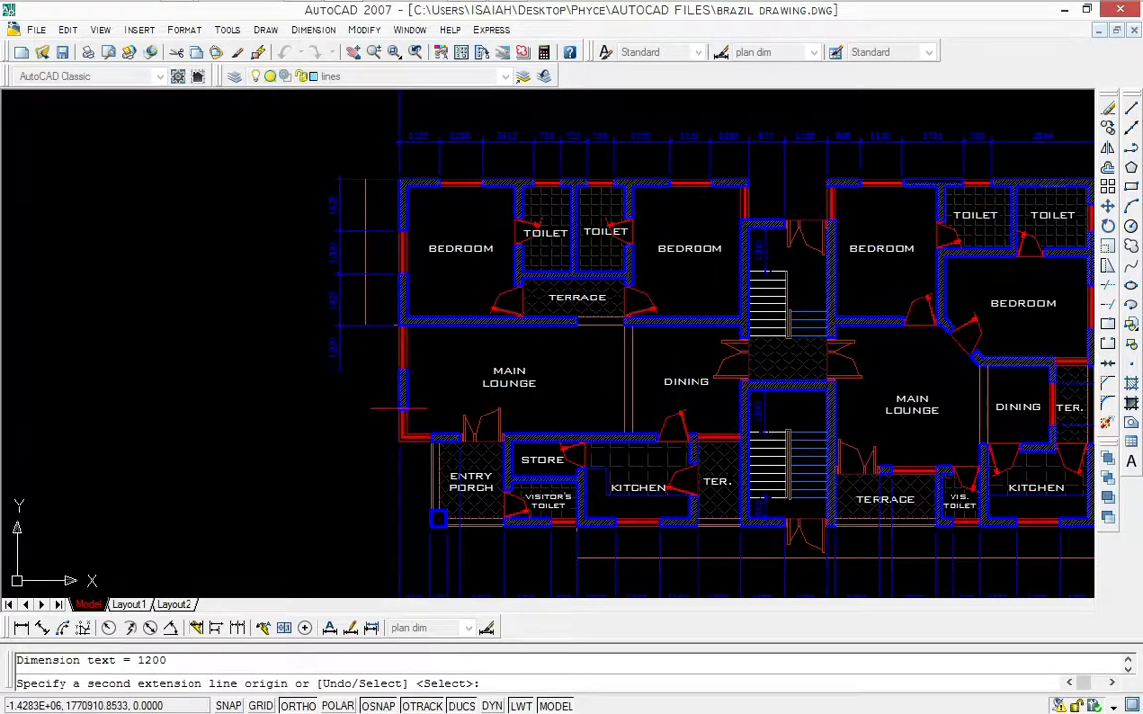
scroll(416, 129, "down", 2)
scroll(392, 295, "up", 2)
scroll(392, 295, "up", 2)
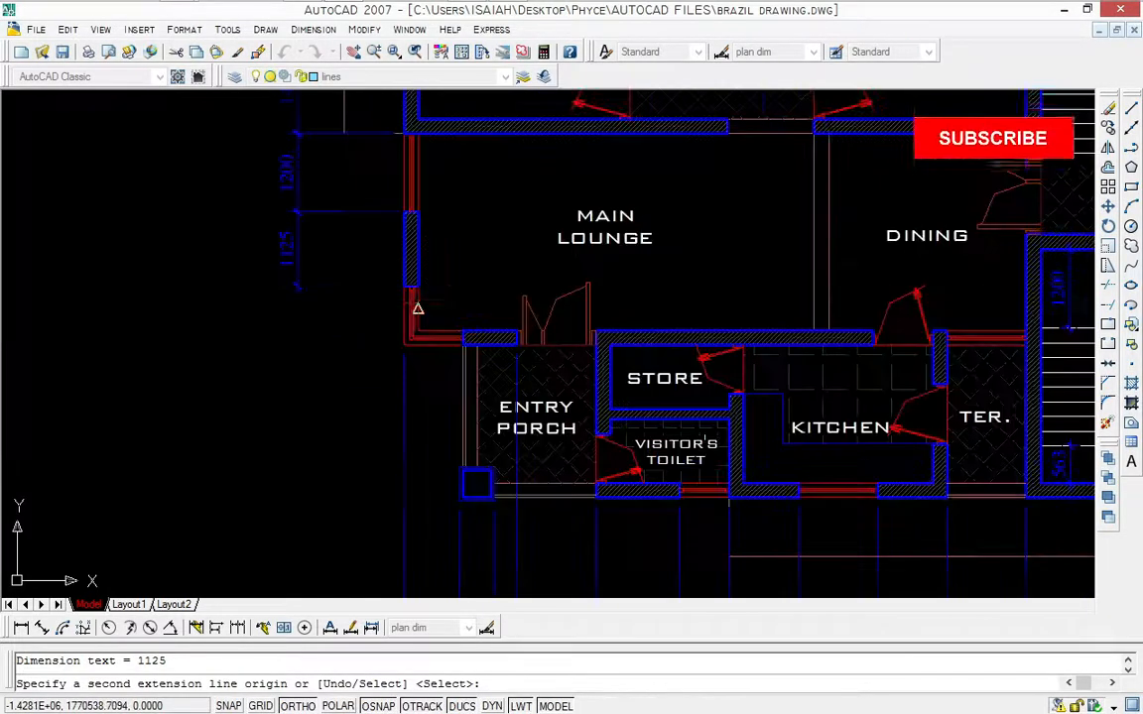
left_click(407, 347)
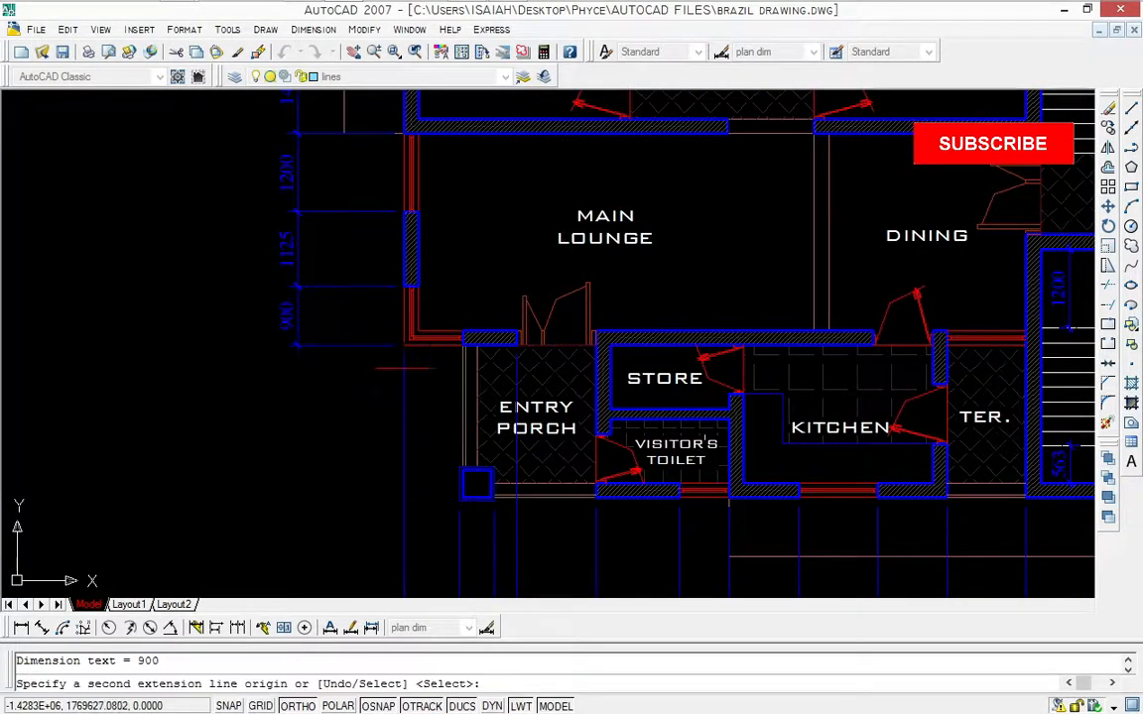
Step: Continue the vertical chain to the upper and lower edges of the entry porch column, and end the continued dimension
scroll(432, 474, "up", 3)
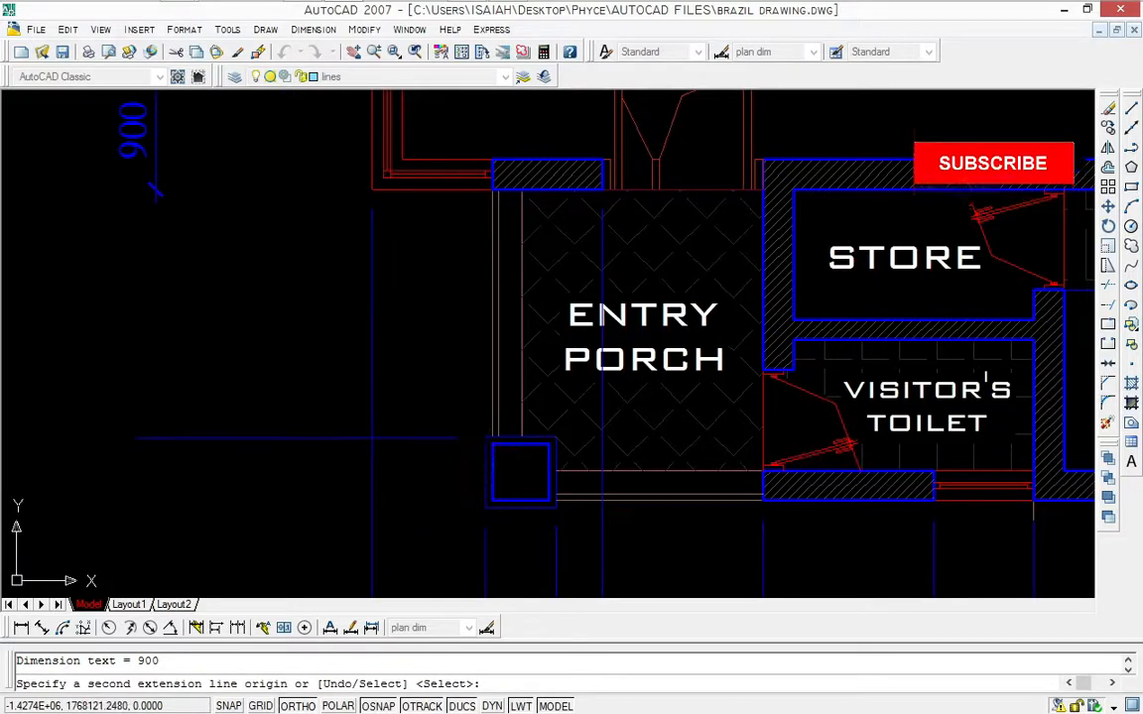
left_click(463, 463)
scroll(462, 463, "down", 2)
scroll(481, 474, "up", 2)
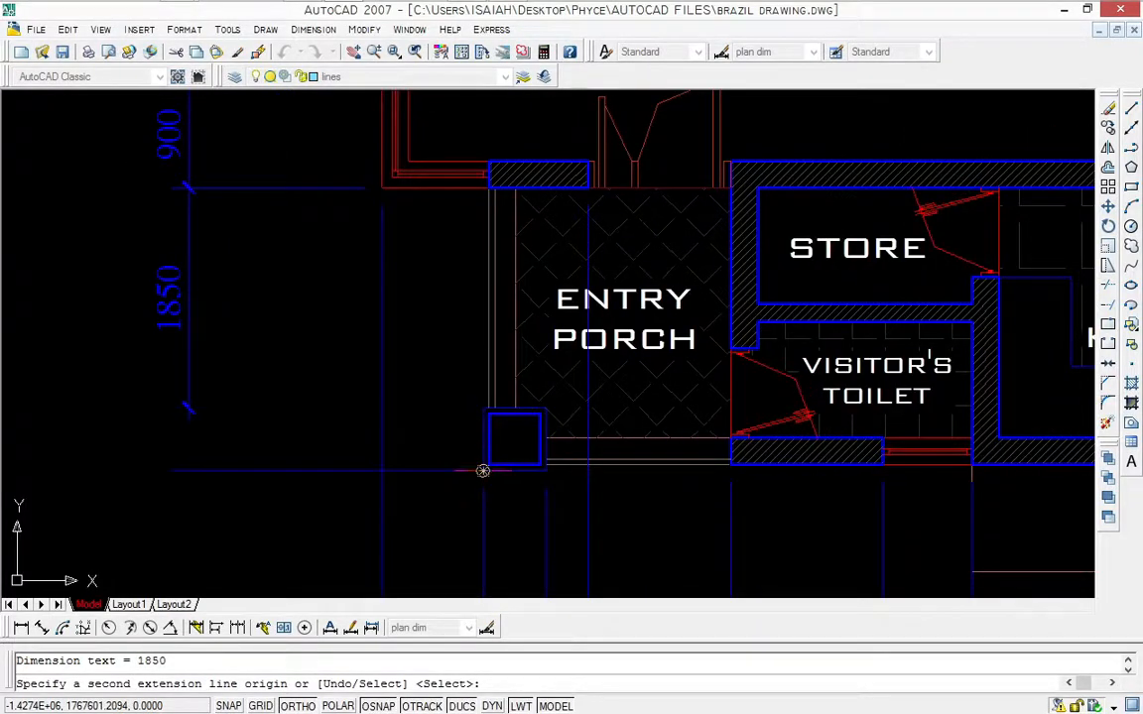
left_click(482, 470)
scroll(483, 470, "down", 5)
key("Escape")
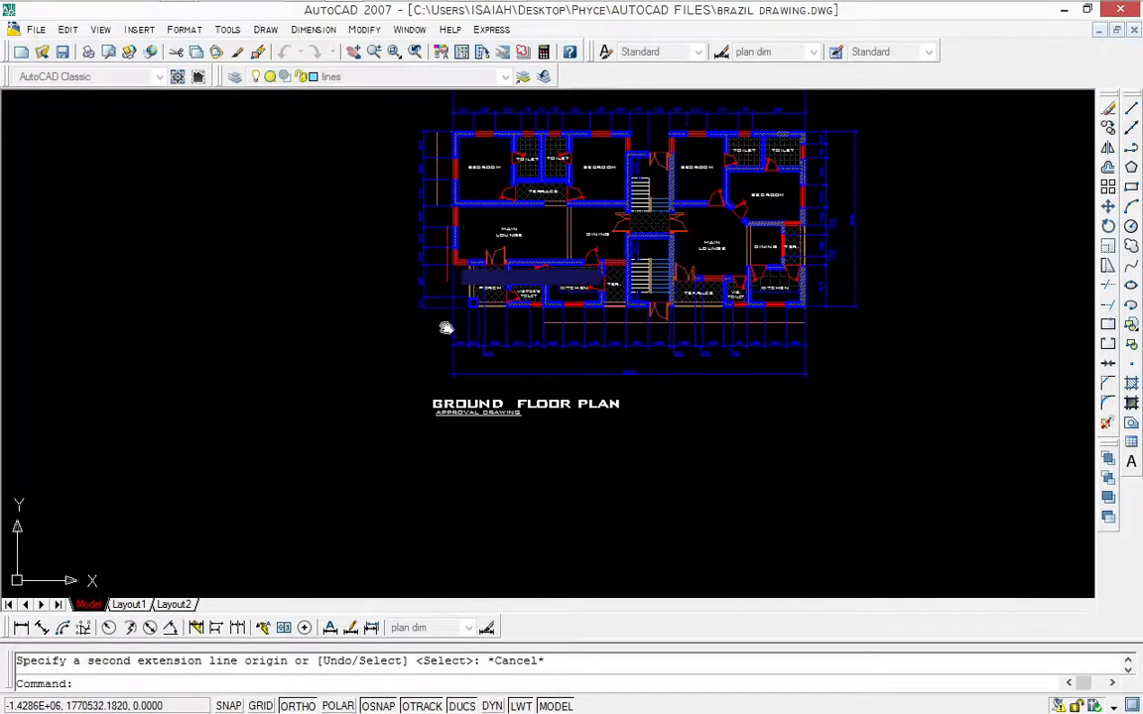
middle_click_drag(445, 329, 446, 418)
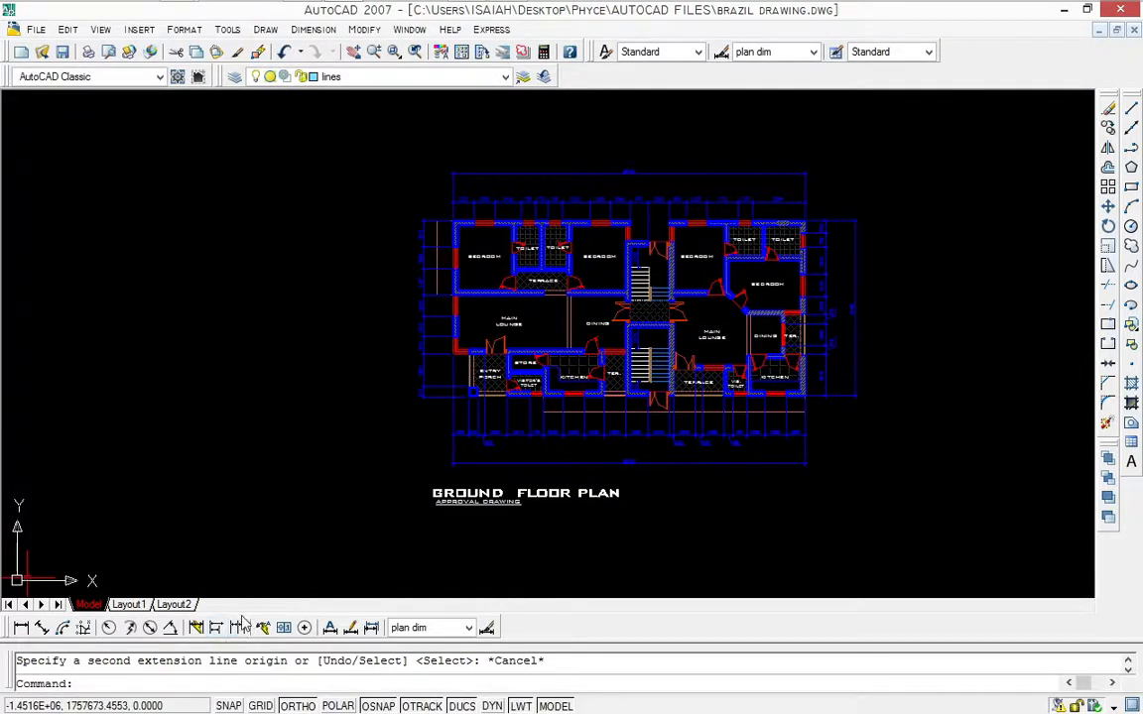
Step: Add an overall vertical linear dimension outside the left chain, from the plan's upper-left corner to the entry porch column's lower-left corner
left_click(21, 629)
scroll(387, 434, "up", 4)
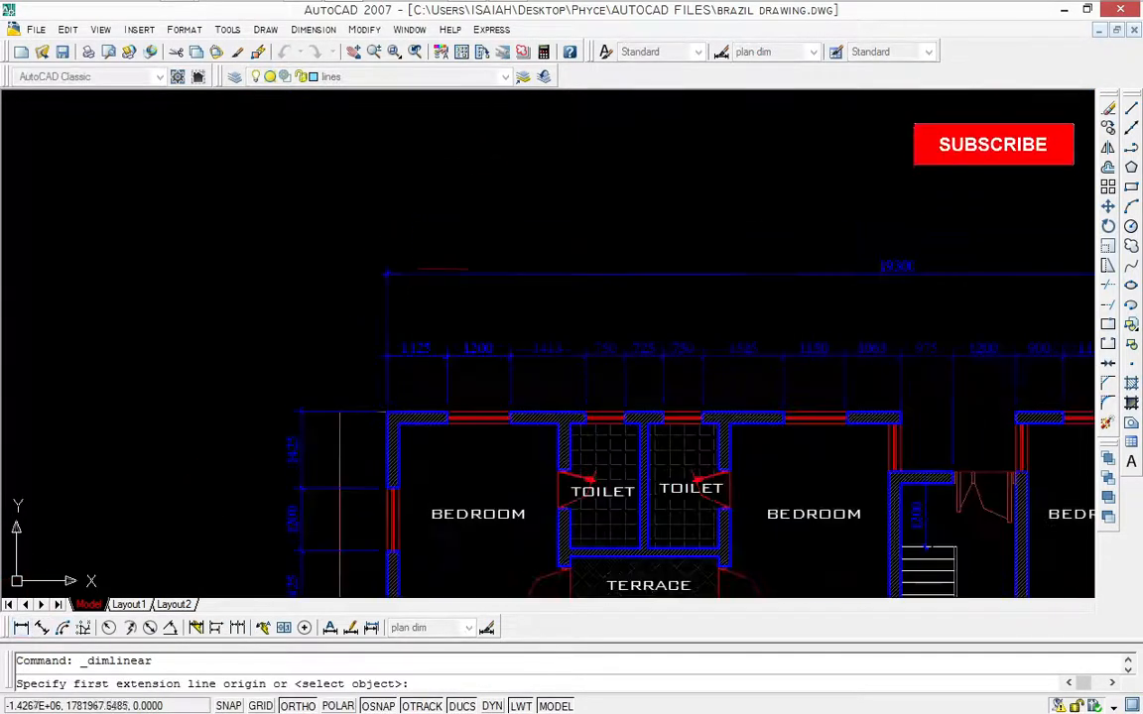
left_click(387, 412)
scroll(387, 412, "down", 4)
scroll(788, 504, "up", 5)
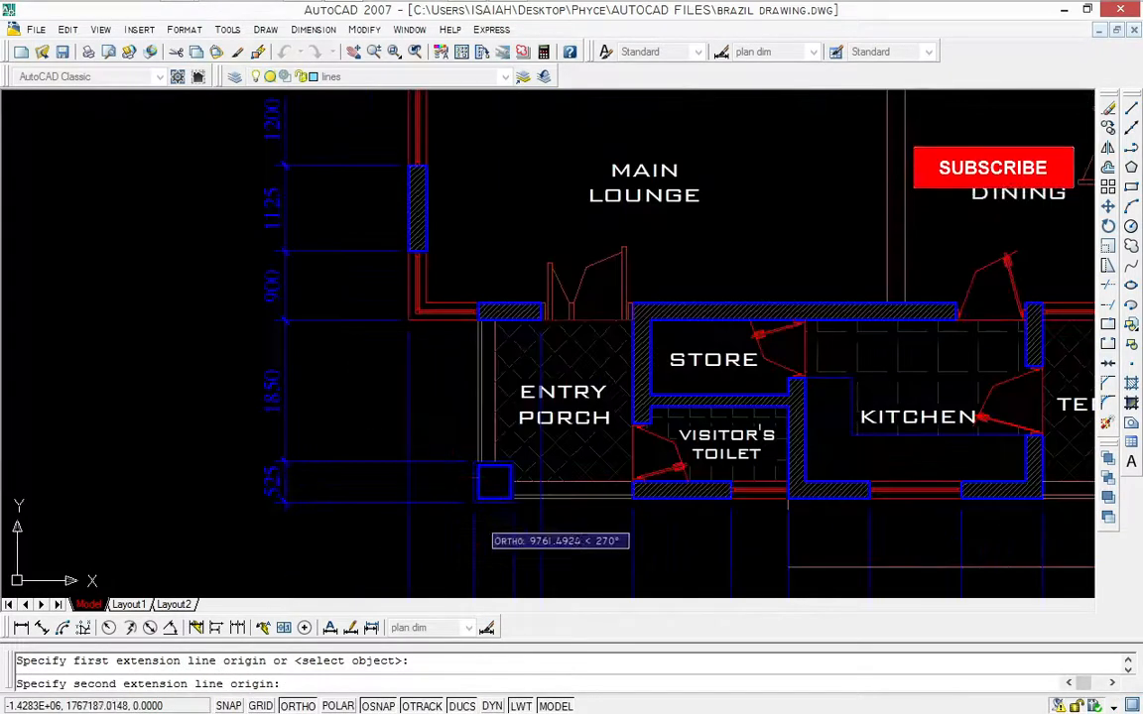
scroll(478, 496, "up", 2)
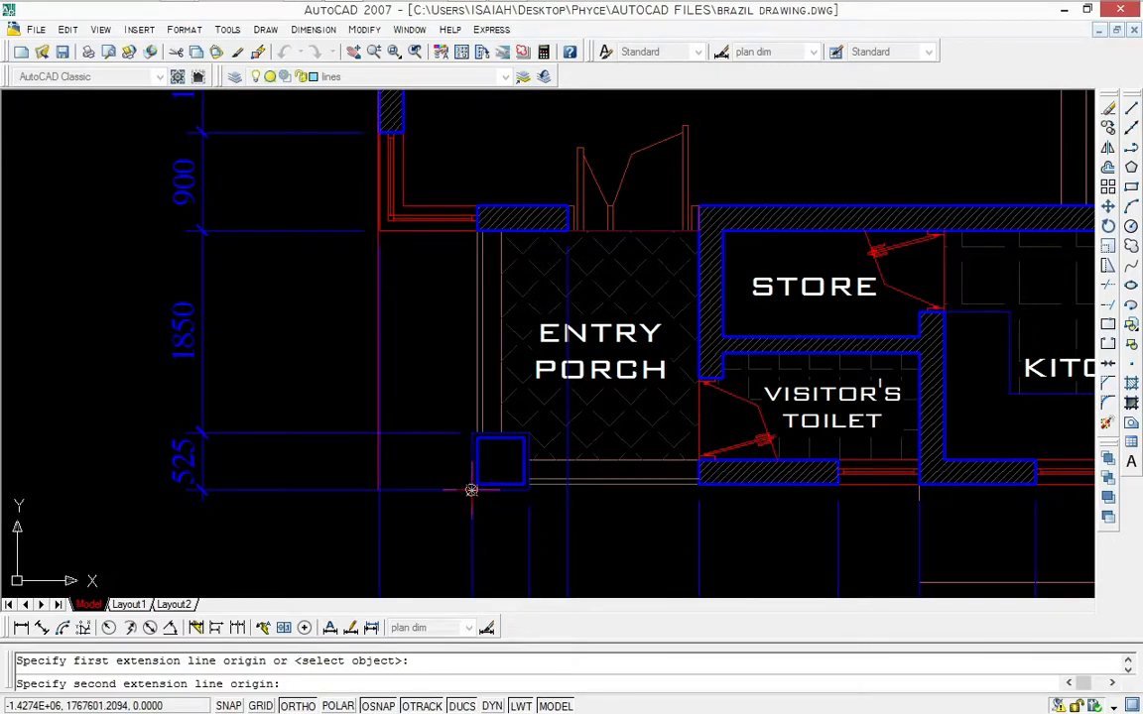
left_click(471, 489)
scroll(471, 490, "down", 3)
scroll(326, 485, "down", 3)
scroll(326, 486, "up", 3)
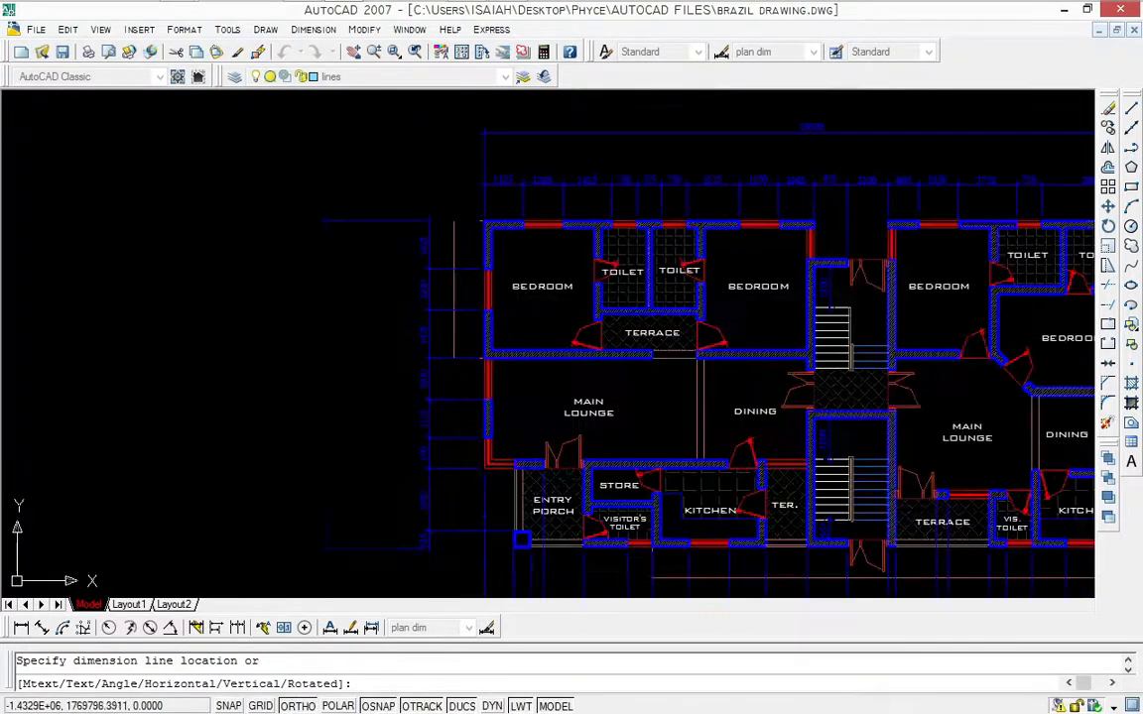
left_click(361, 442)
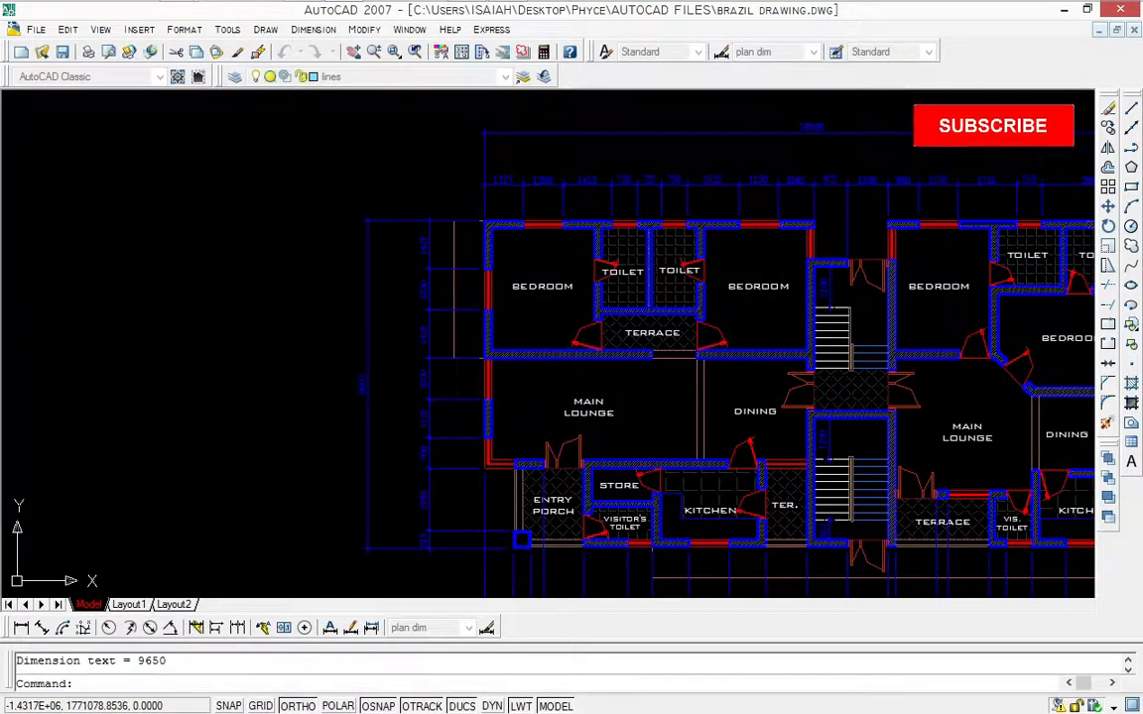
Step: Dimension the inner width of the upper-left bedroom with a horizontal linear dimension just below its top wall
scroll(361, 442, "down", 4)
scroll(449, 407, "up", 1)
scroll(450, 406, "up", 5)
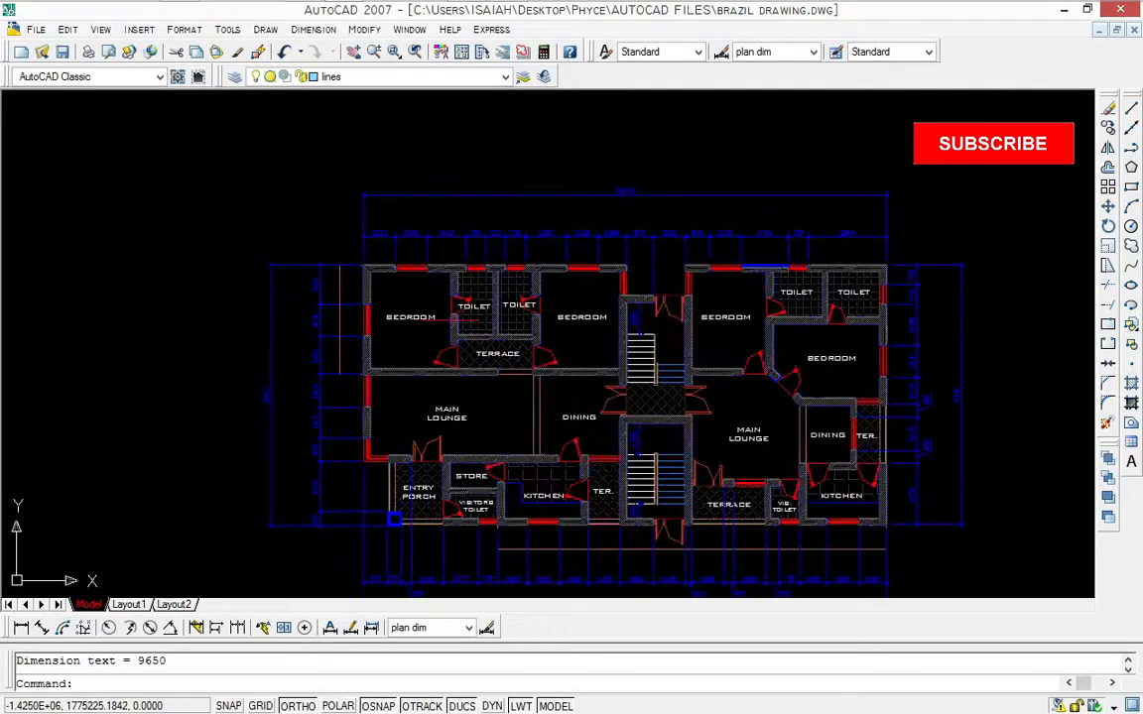
middle_click_drag(468, 268, 435, 247)
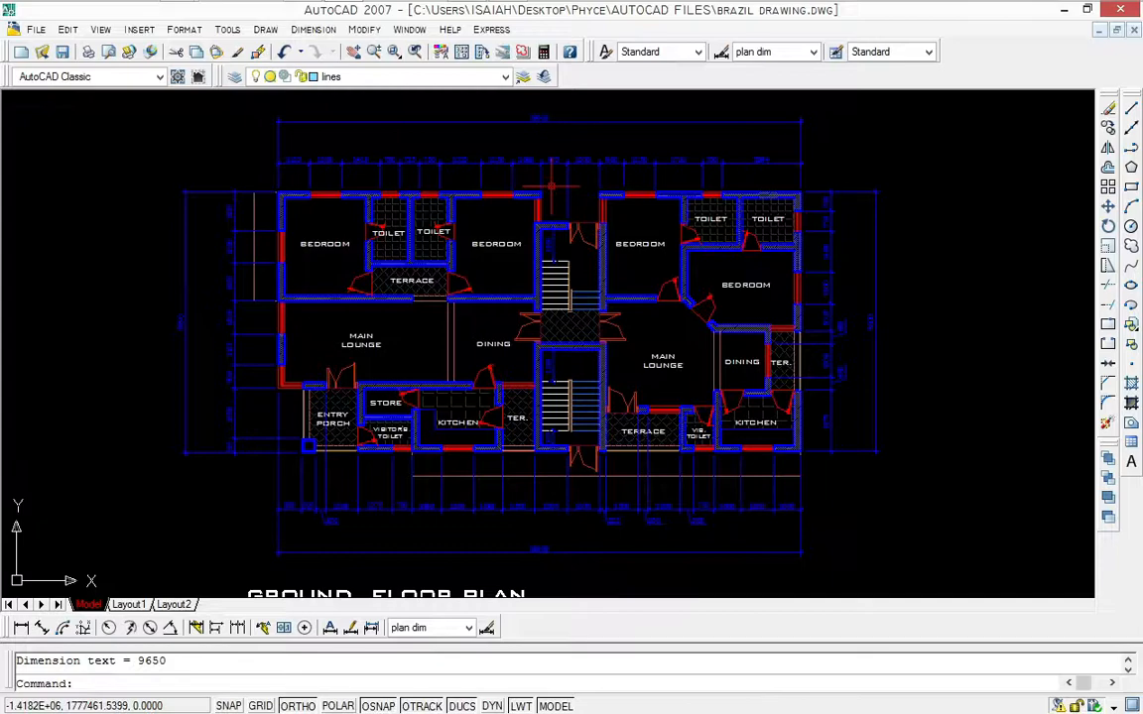
scroll(552, 184, "down", 2)
scroll(584, 246, "up", 2)
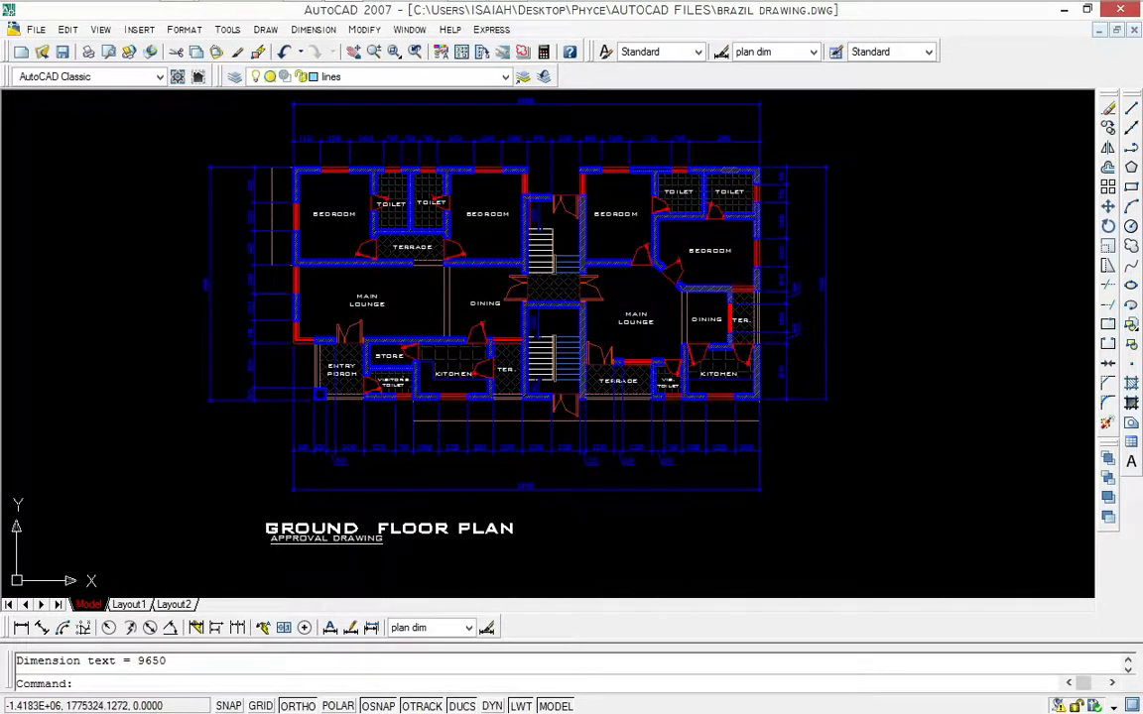
left_click(21, 627)
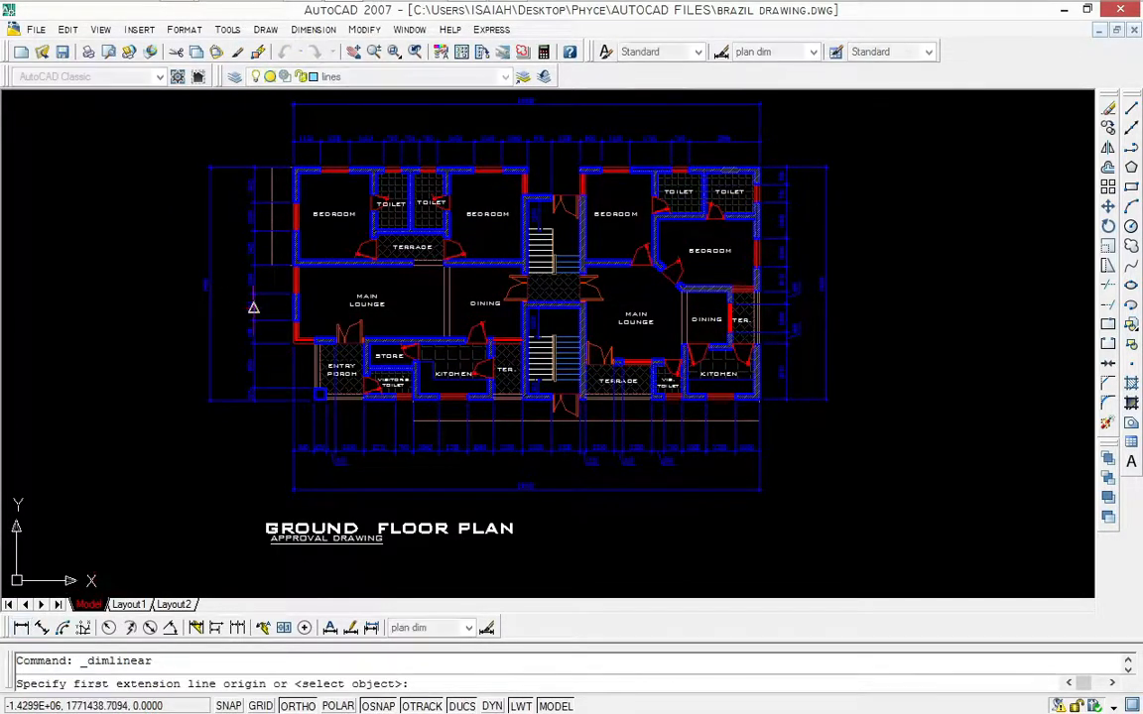
scroll(308, 164, "up", 10)
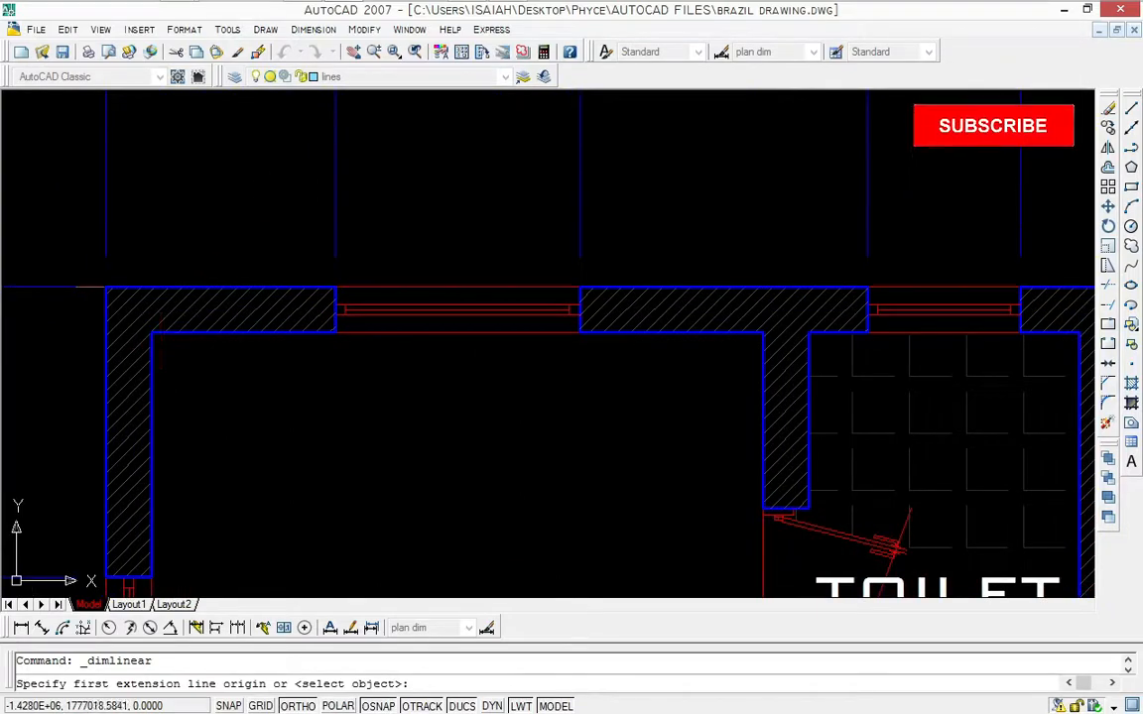
left_click(151, 349)
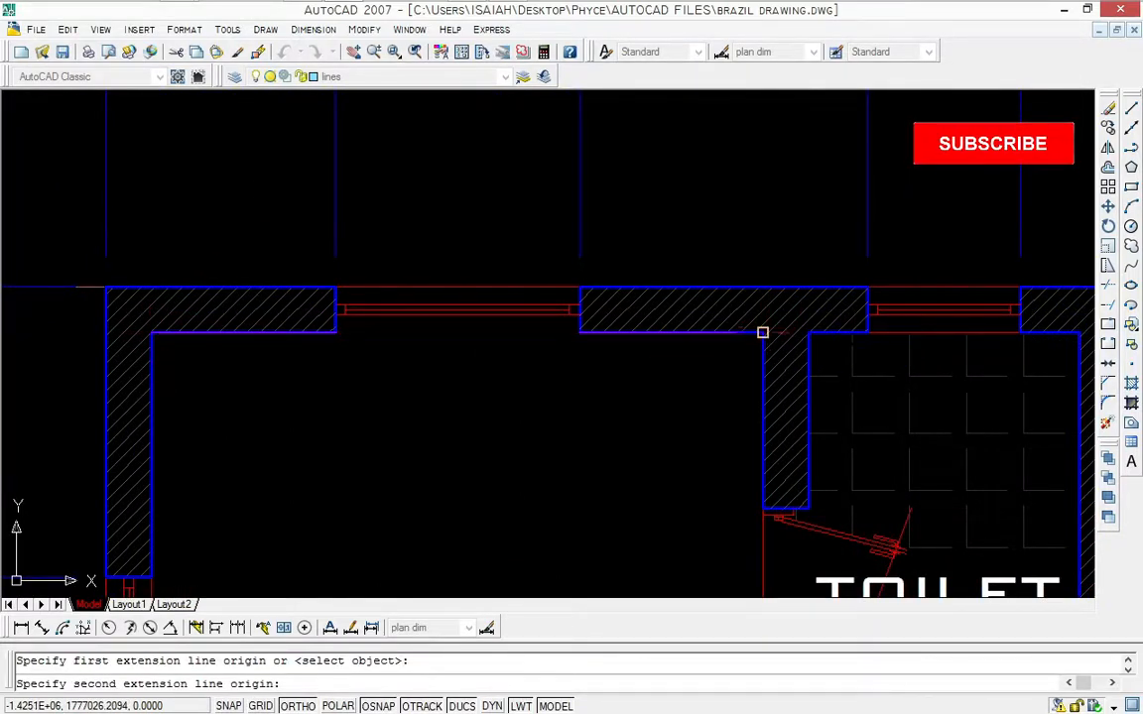
left_click(763, 331)
left_click(692, 415)
scroll(691, 415, "down", 6)
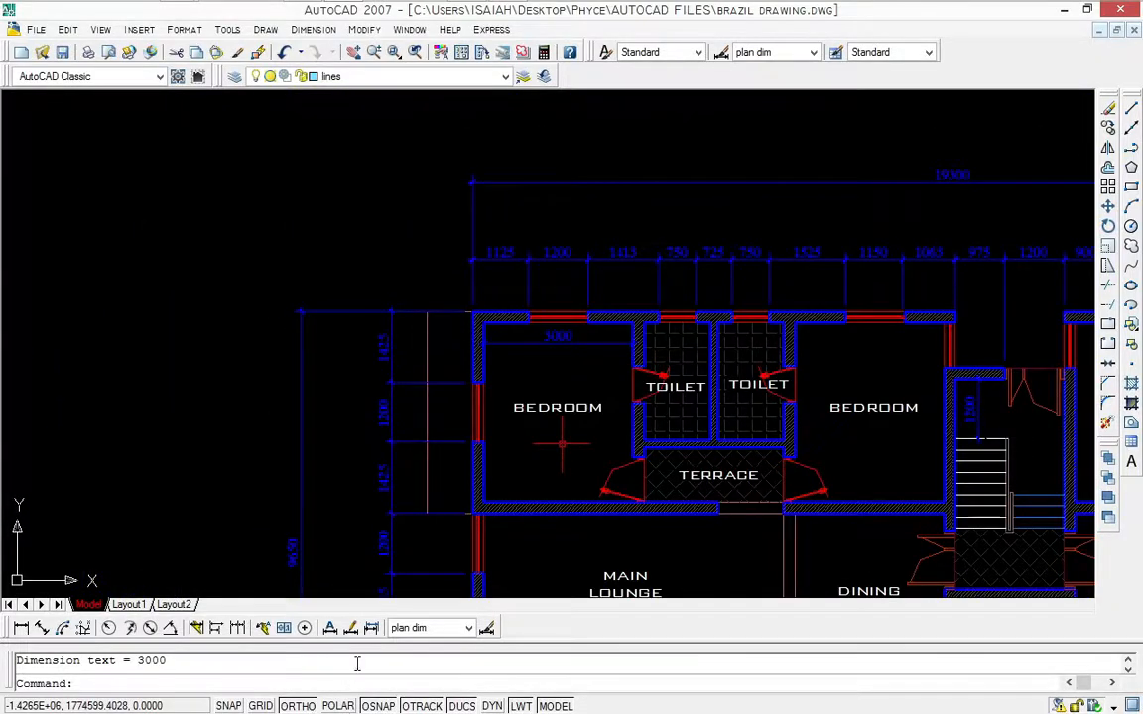
Step: Dimension the inner height of the upper-left bedroom with a vertical linear dimension just inside its left wall
left_click(21, 628)
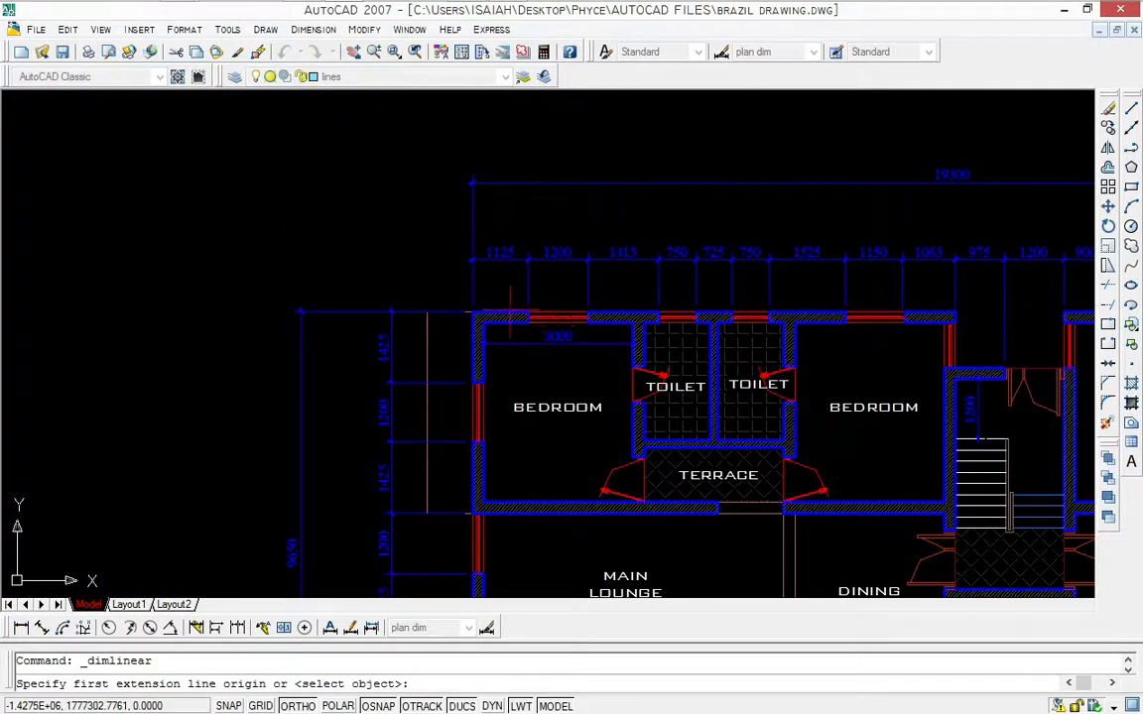
left_click(482, 323)
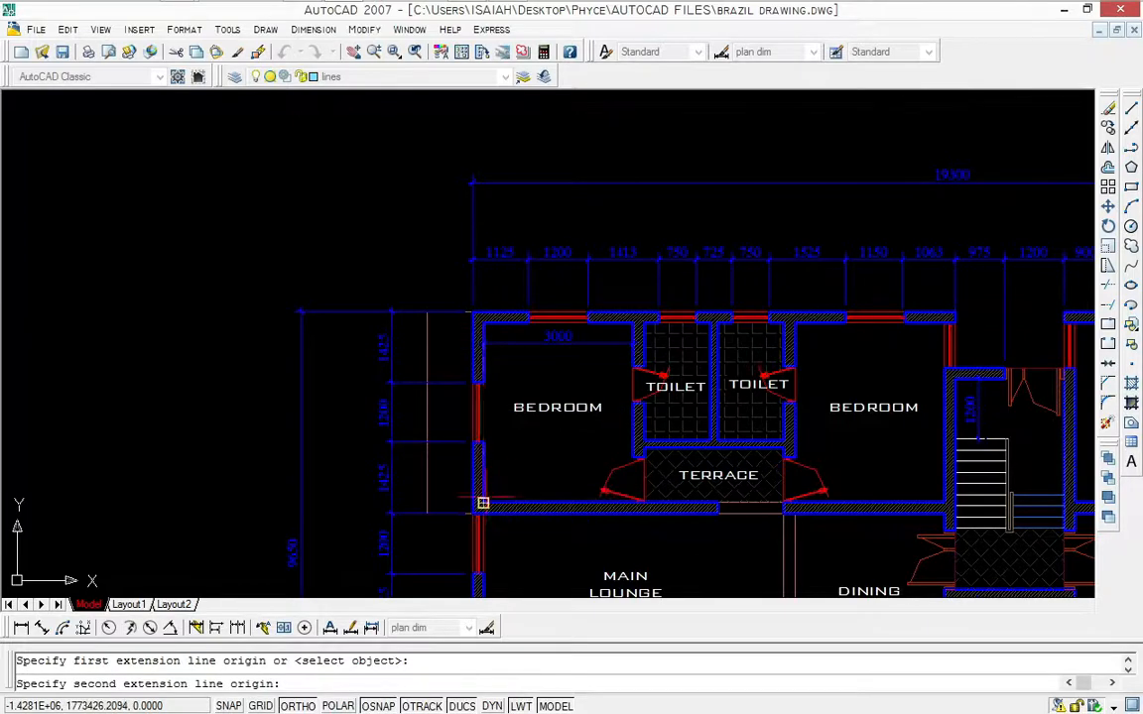
left_click(482, 501)
scroll(507, 494, "up", 3)
left_click(508, 492)
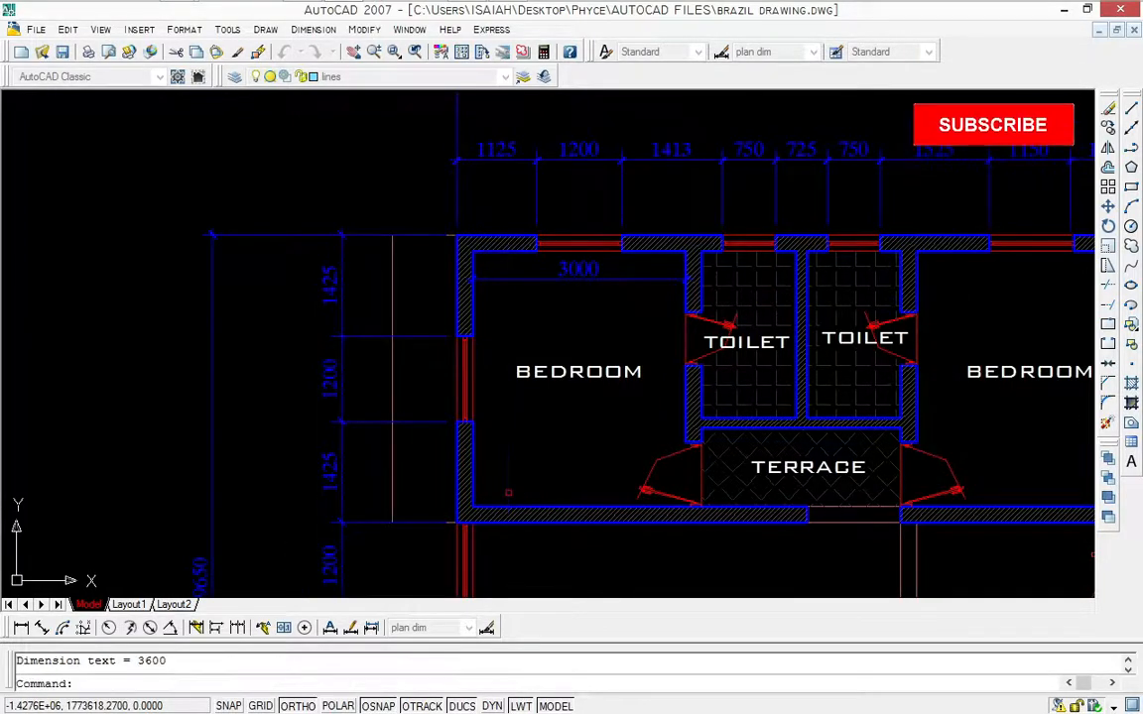
key("Return")
key("Return")
scroll(554, 397, "down", 4)
key("Escape")
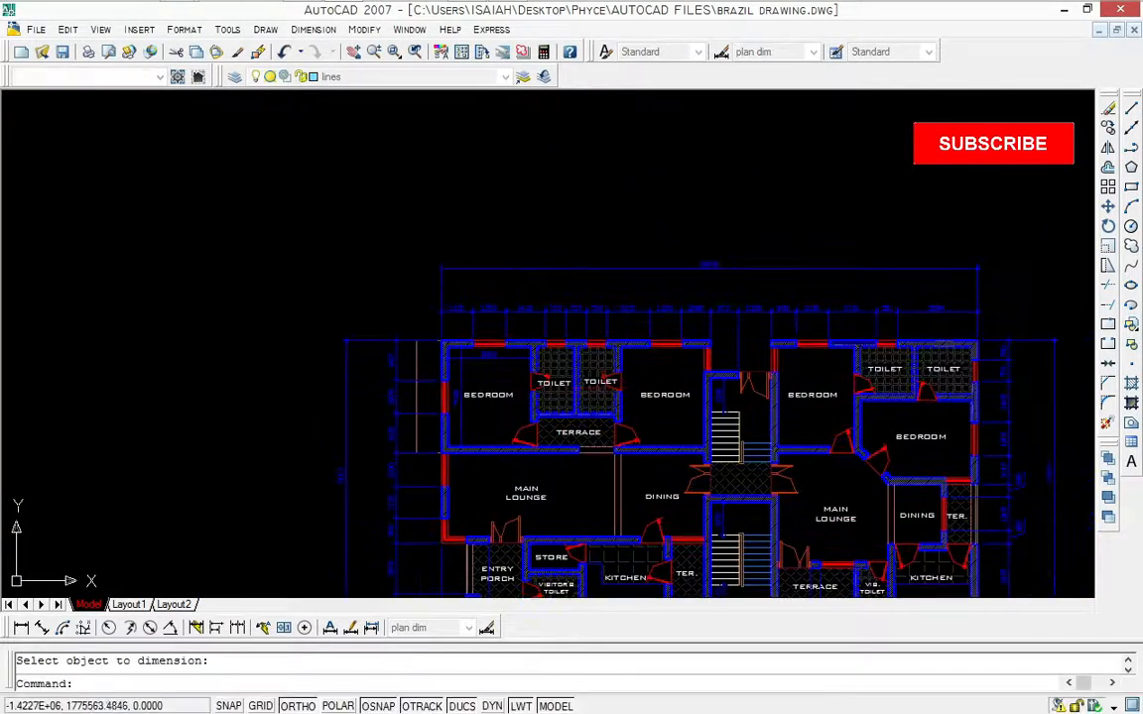
Step: Add a vertical linear dimension in the bedroom beside the stairs, from its inner upper-left corner to the door frame at the lower wall
scroll(745, 357, "up", 3)
key("Return")
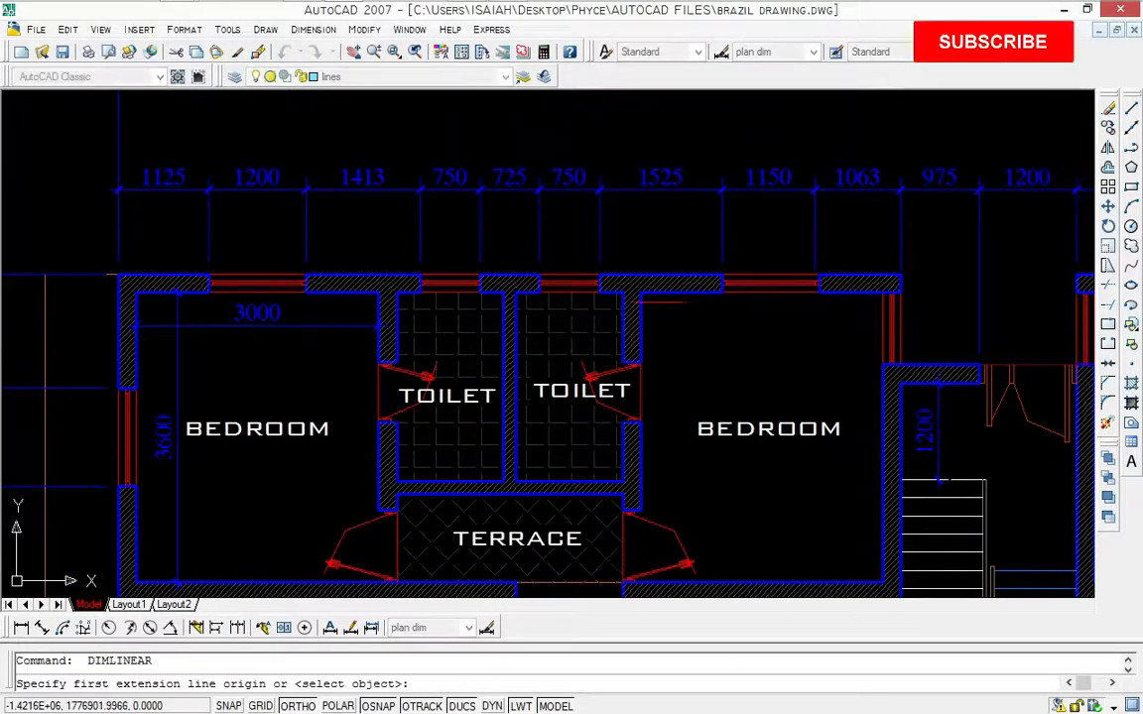
left_click(640, 293)
scroll(637, 390, "down", 2)
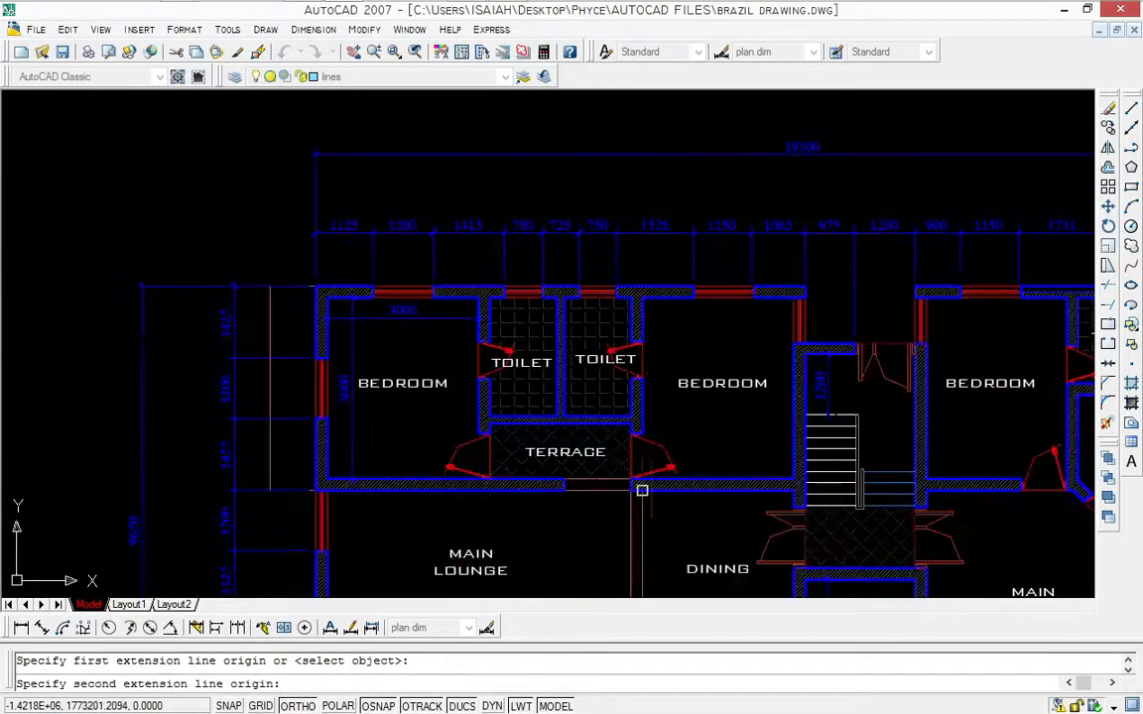
scroll(658, 513, "up", 3)
scroll(615, 466, "up", 2)
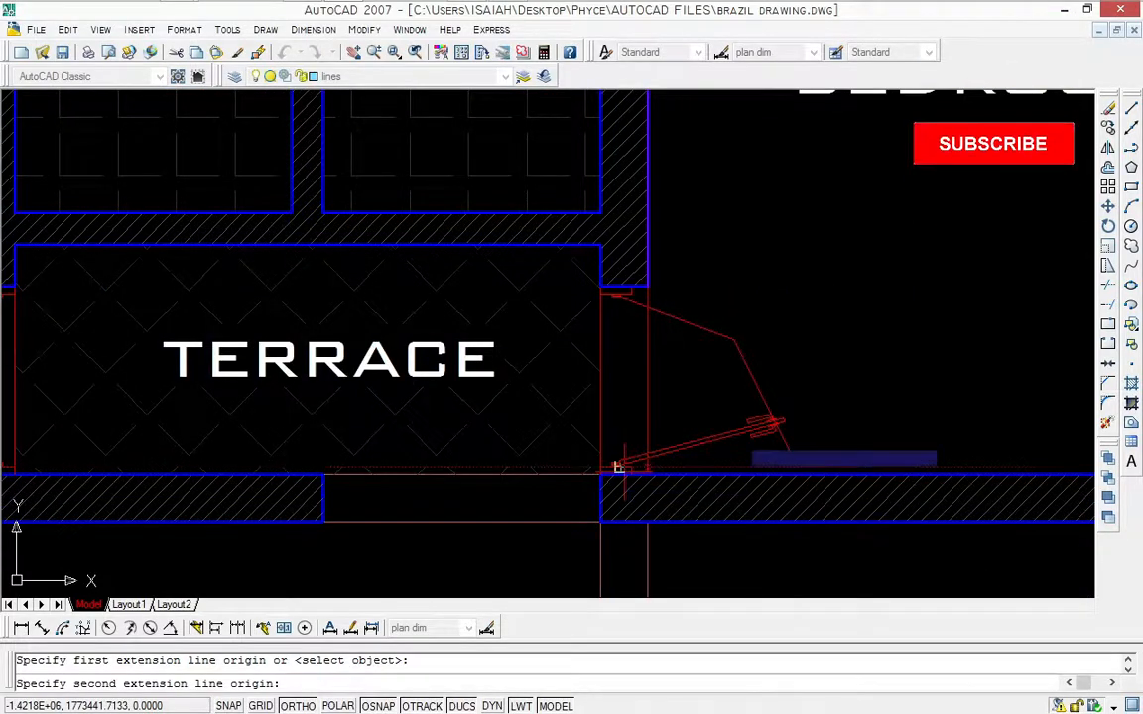
left_click(624, 469)
scroll(877, 230, "down", 4)
scroll(896, 222, "down", 2)
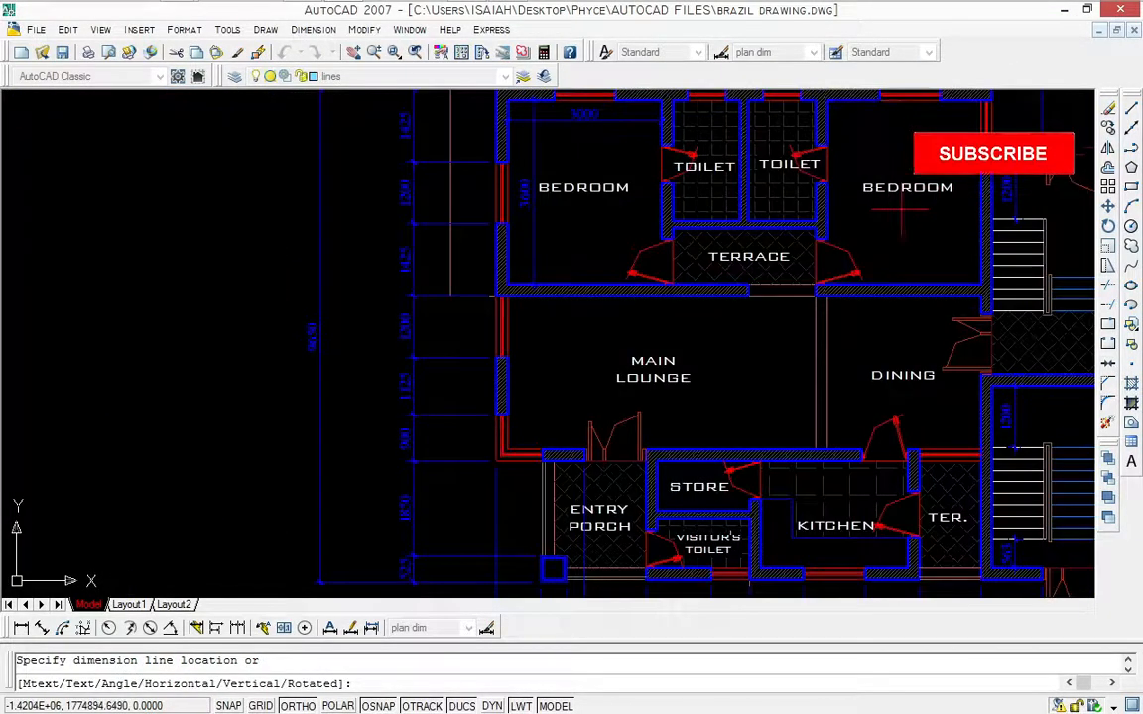
scroll(893, 216, "up", 2)
middle_click_drag(879, 249, 866, 268)
scroll(867, 268, "up", 3)
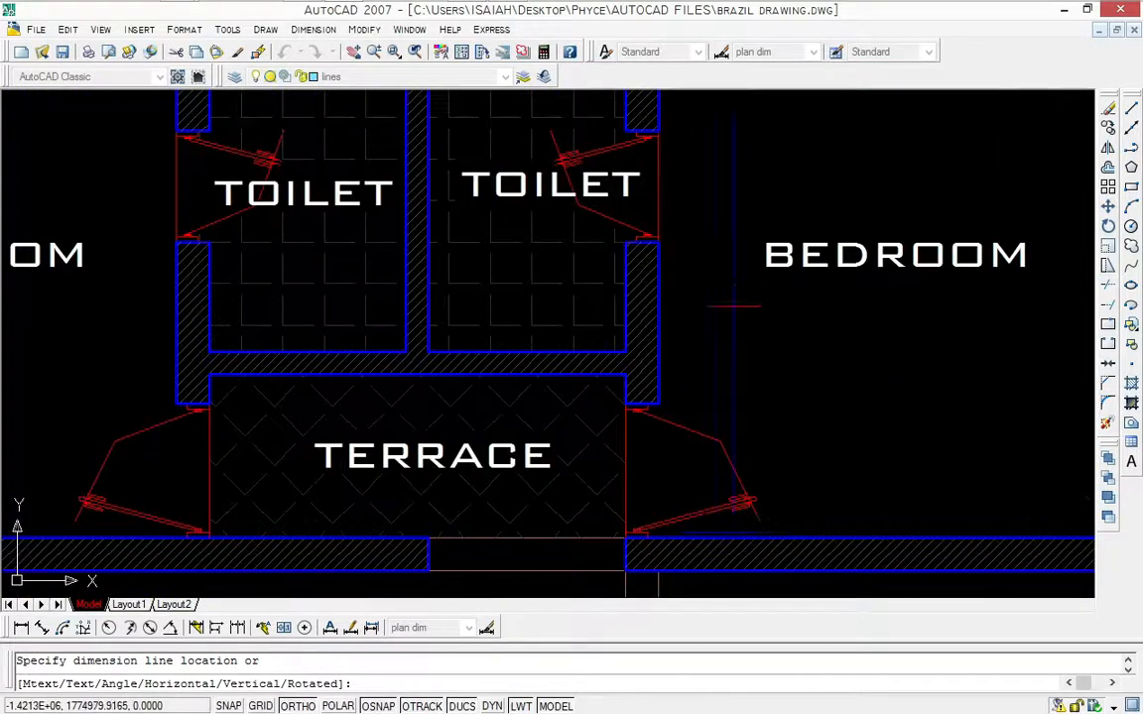
left_click(734, 305)
Step: Extend the vertical dimension of the bedroom beside the stairs down to the lower wall's inner face
scroll(734, 306, "down", 2)
middle_click_drag(799, 336, 722, 364)
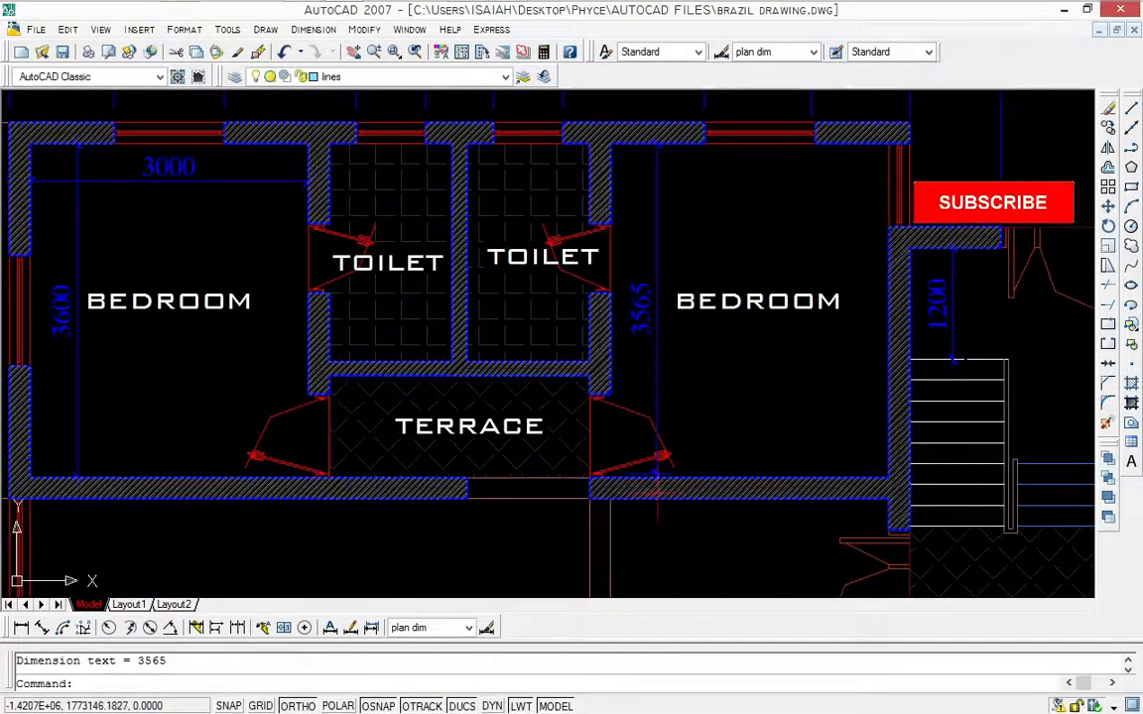
scroll(655, 487, "up", 6)
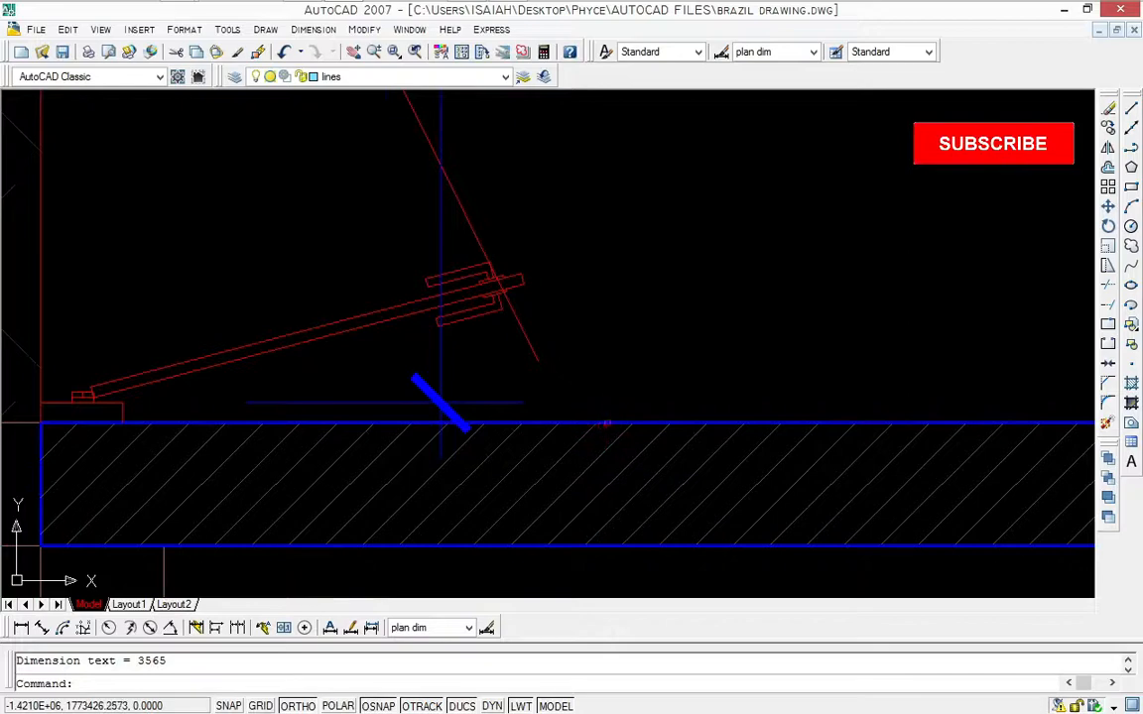
left_click(607, 424)
type("ex")
key("Return")
left_click(557, 143)
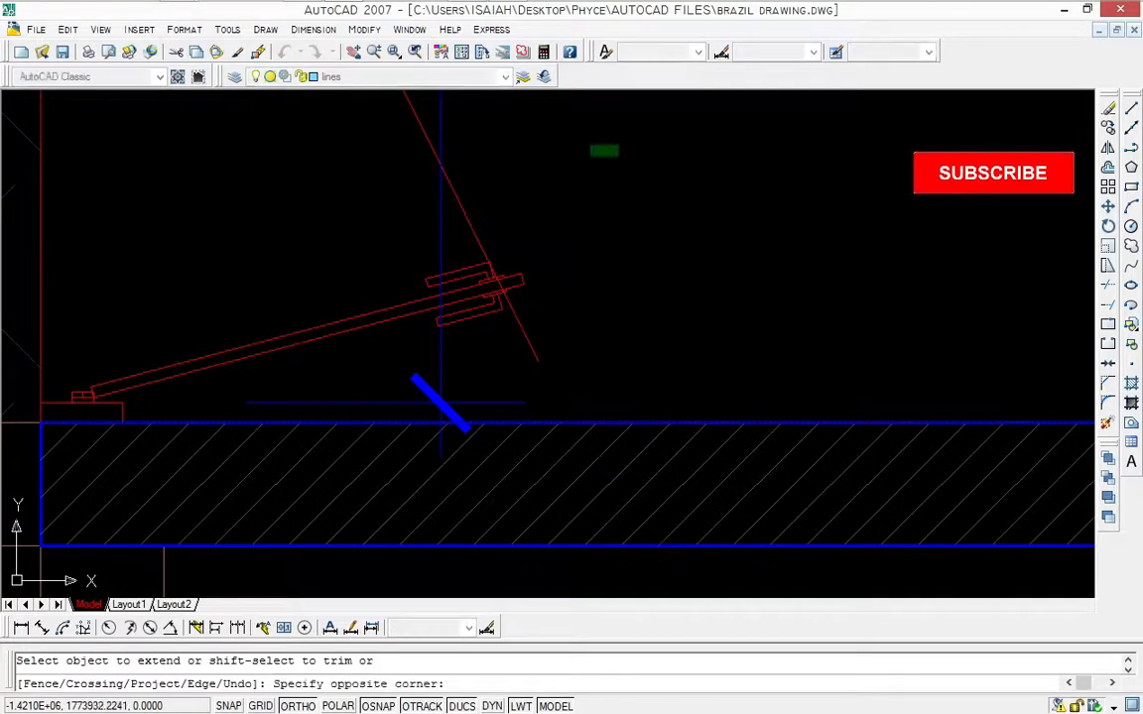
left_click(329, 93)
key("Escape")
Step: Dimension the inner width of the bedroom beside the stairs with a horizontal linear dimension below its top wall
scroll(502, 372, "down", 6)
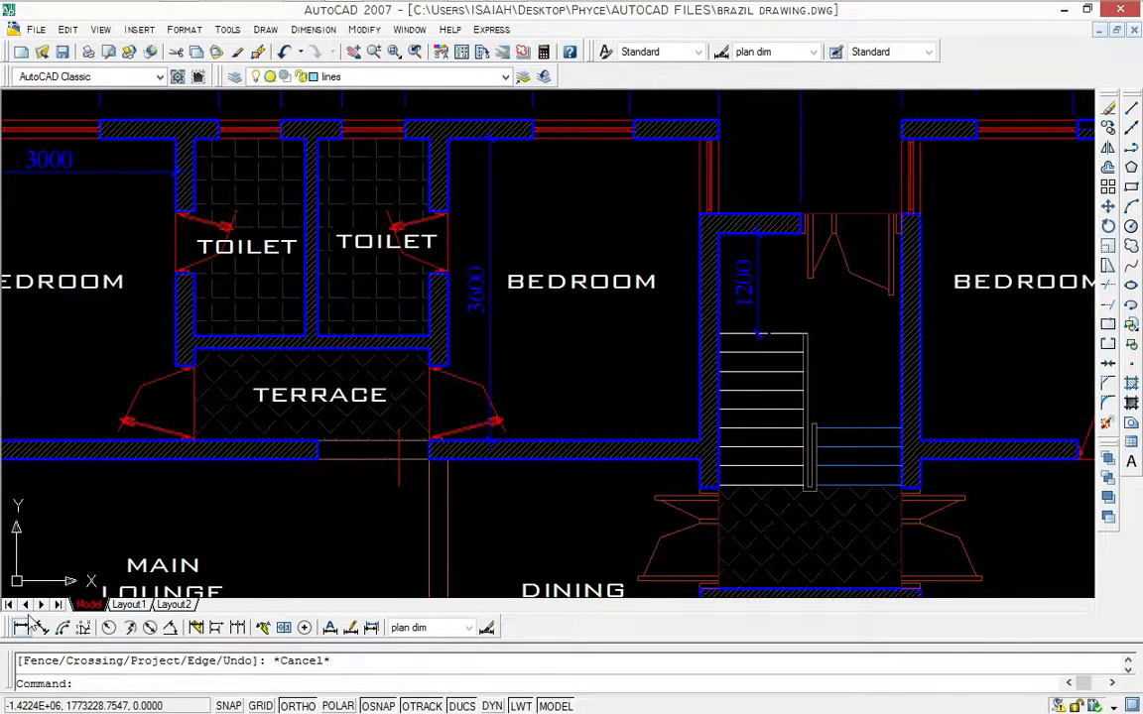
left_click(21, 628)
left_click(448, 138)
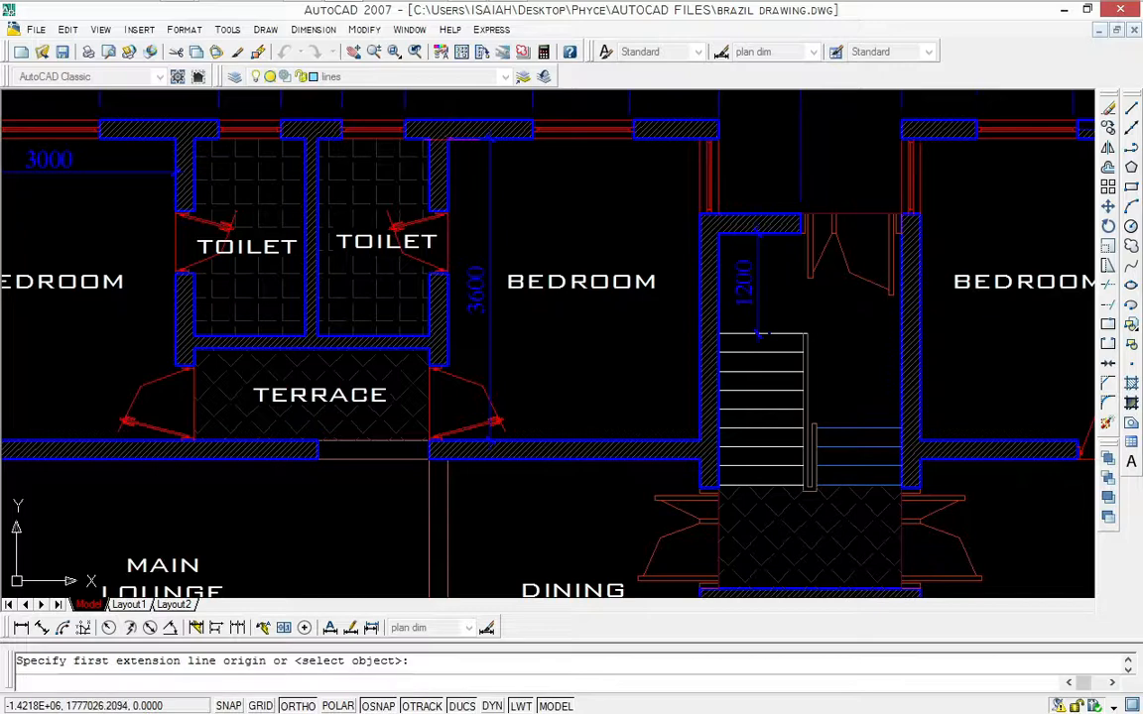
left_click(699, 138)
left_click(670, 186)
Step: Dimension the inner width of the toilet adjoining the upper-left bedroom with a horizontal linear dimension near its top wall
scroll(670, 186, "down", 2)
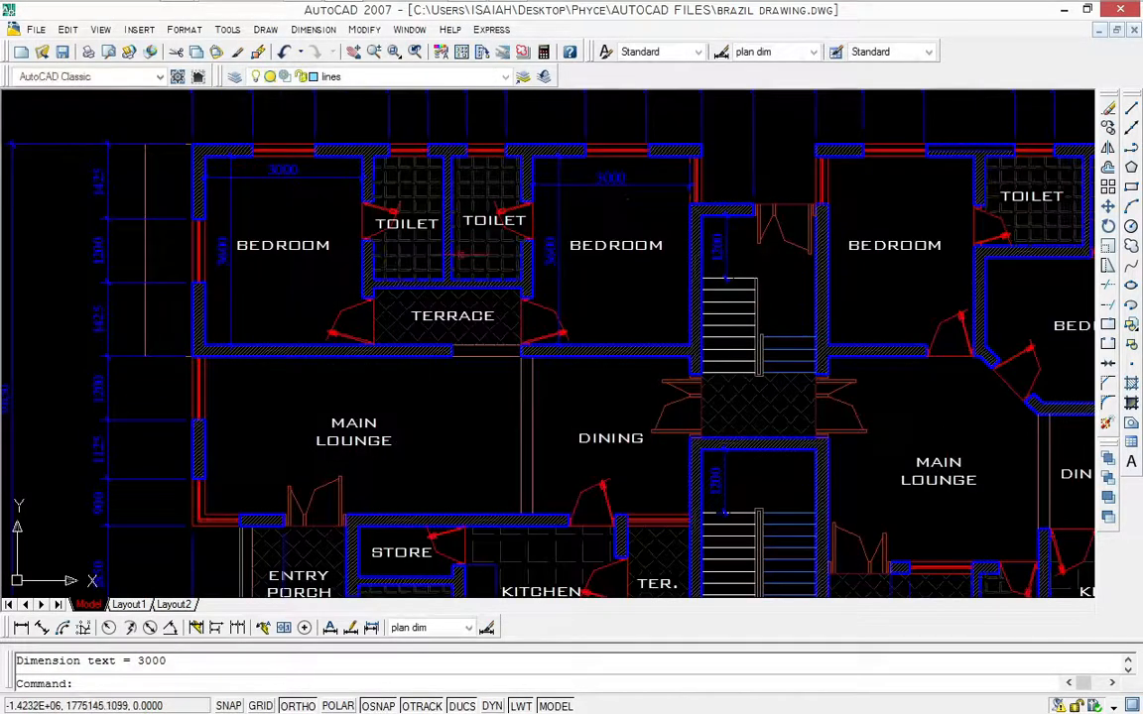
middle_click_drag(427, 218, 531, 246)
scroll(455, 278, "down", 2)
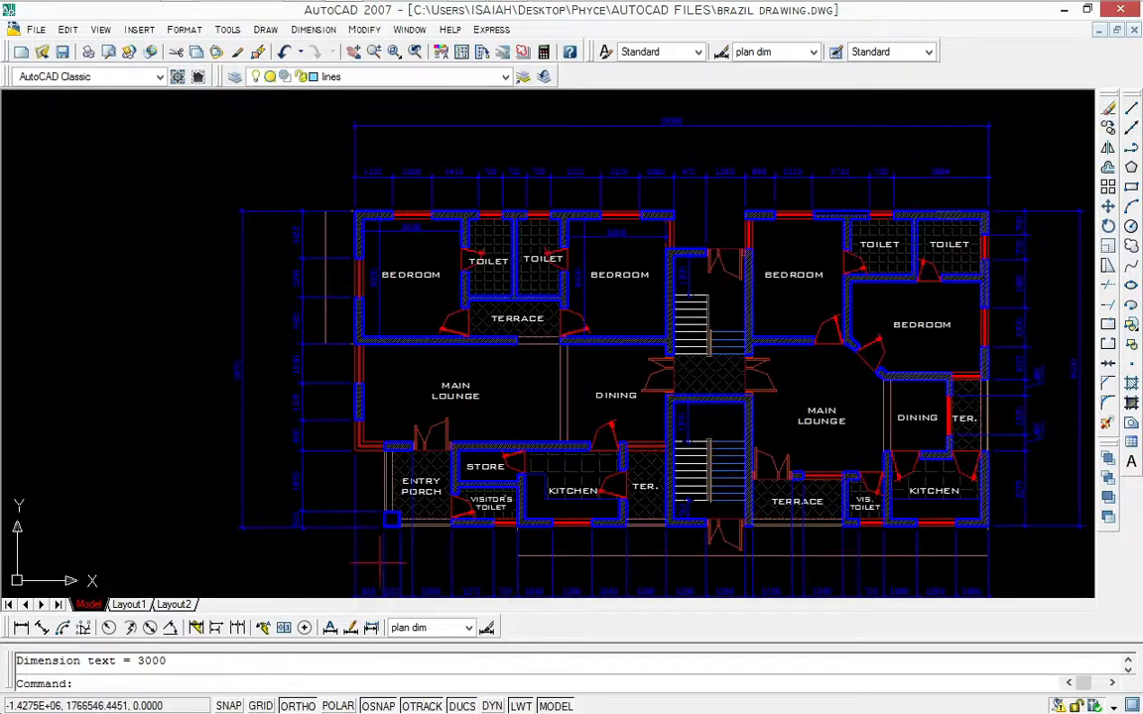
left_click(16, 631)
scroll(372, 293, "up", 2)
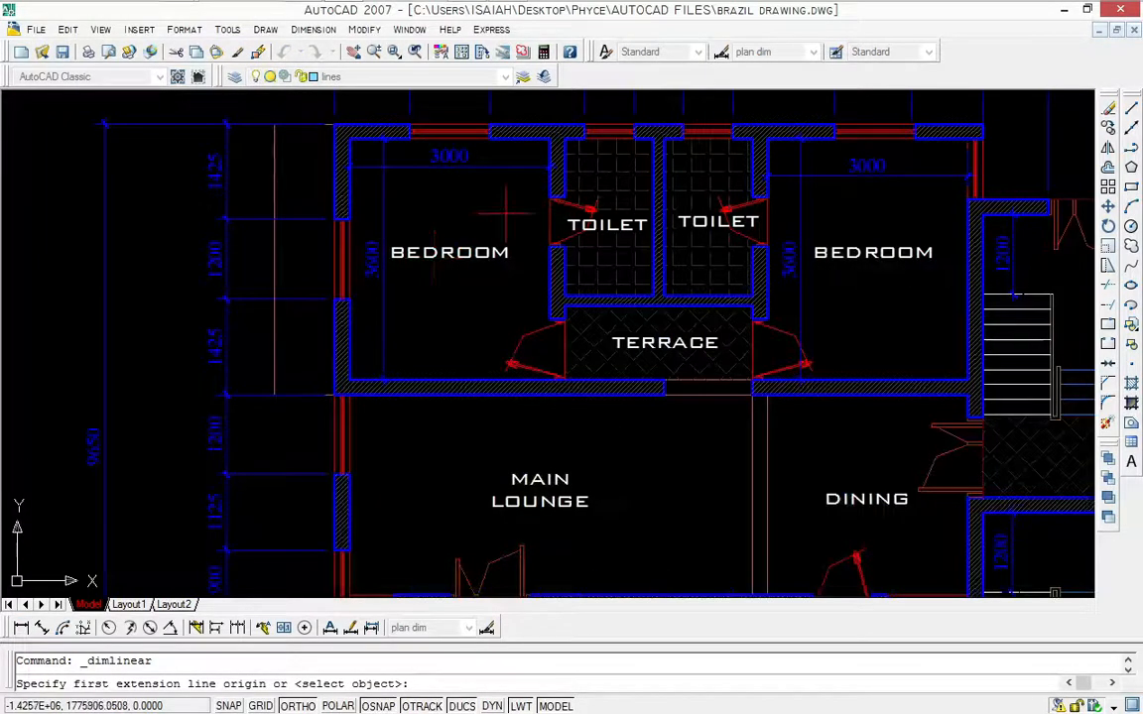
middle_click_drag(549, 163, 507, 318)
scroll(508, 318, "up", 1)
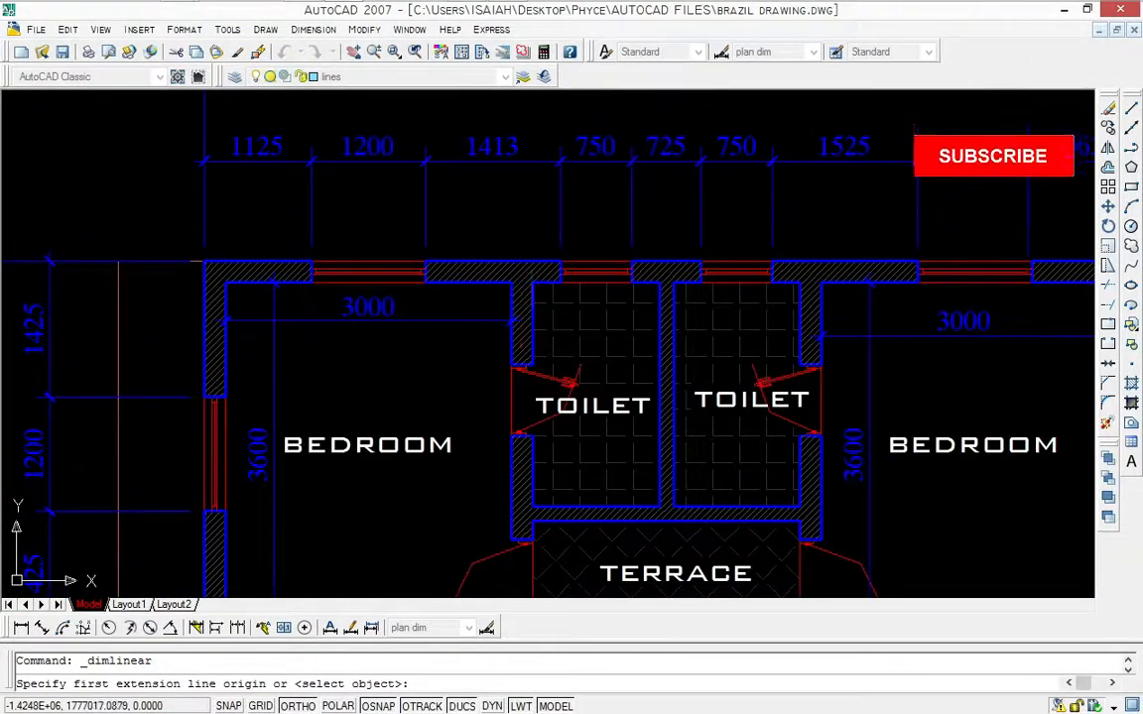
left_click(675, 285)
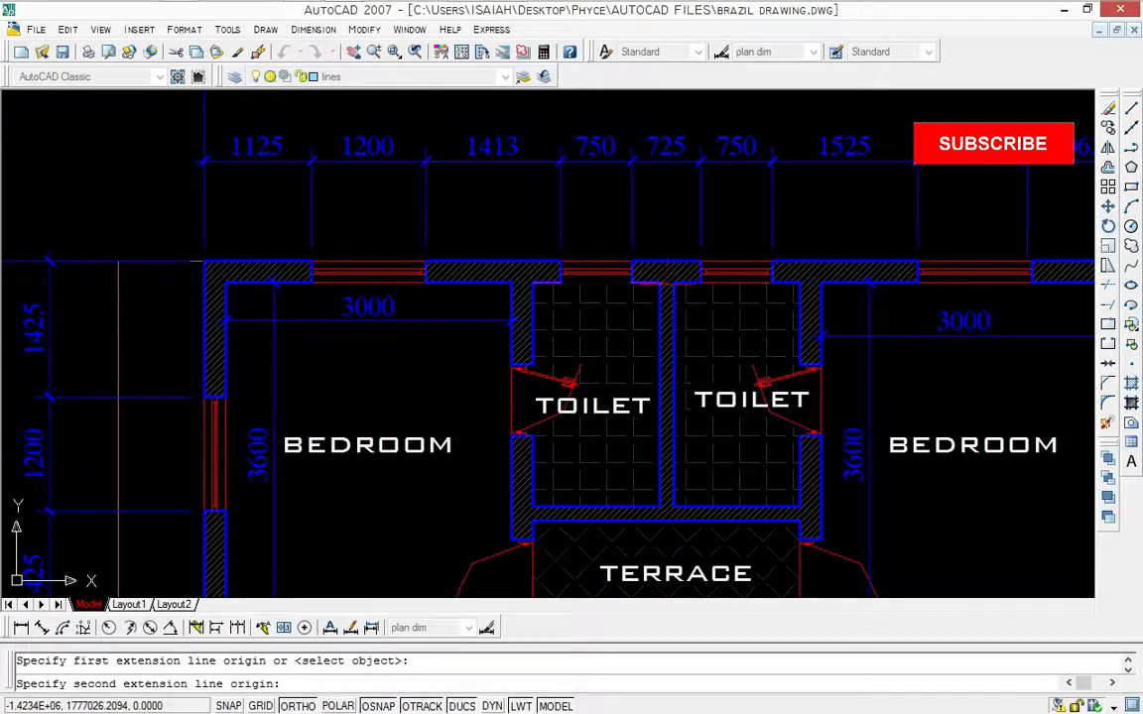
left_click(659, 283)
left_click(600, 320)
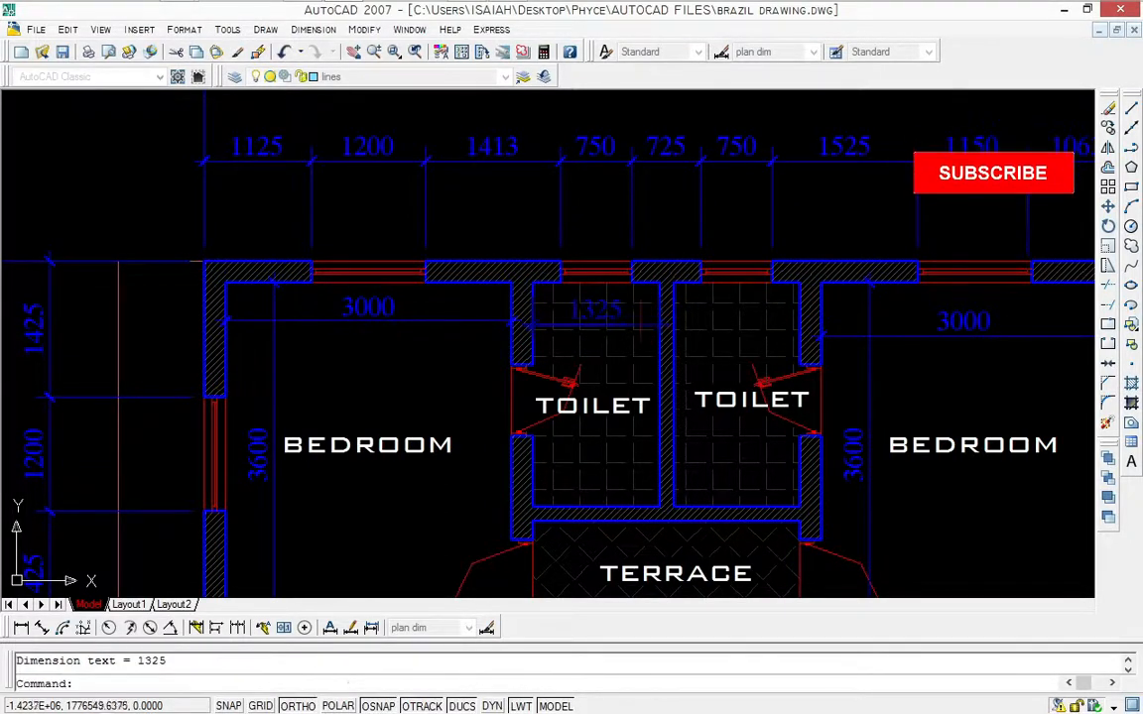
left_click(237, 628)
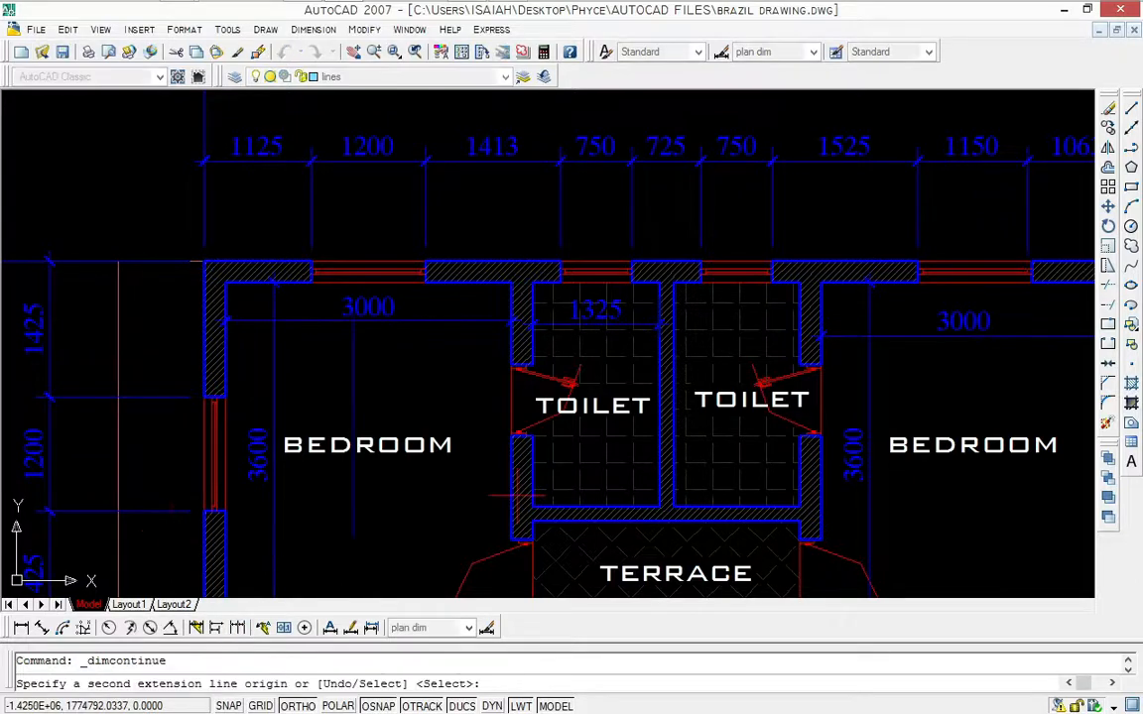
left_click(659, 283)
key("Escape")
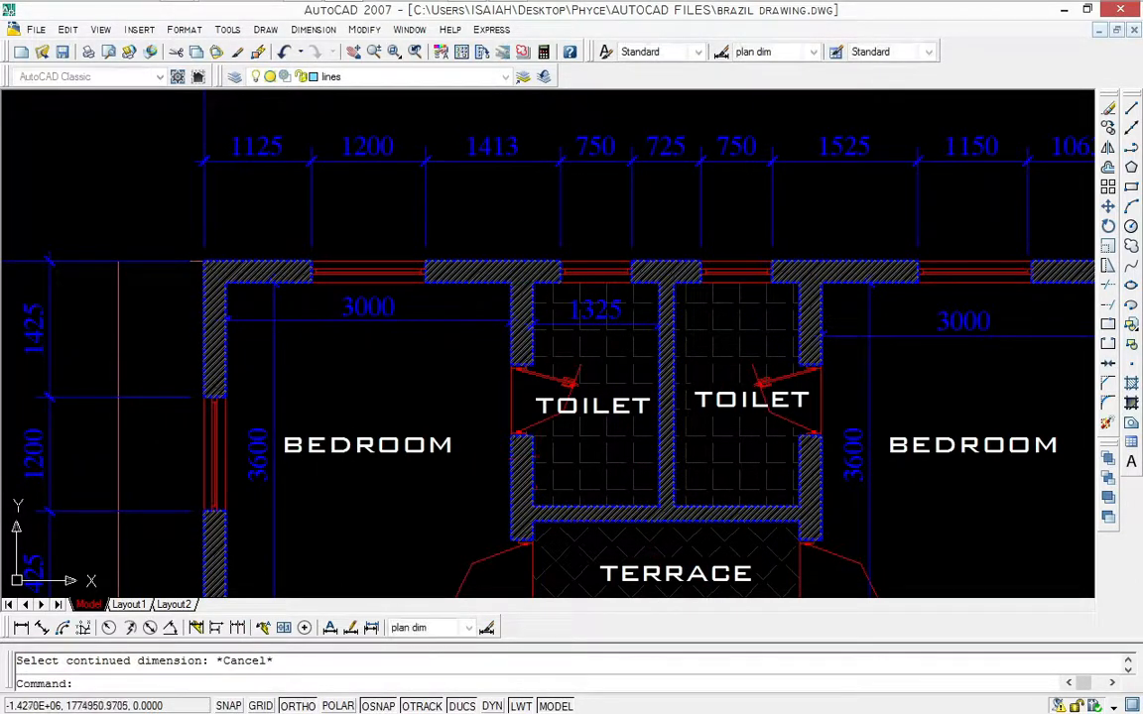
Step: Dimension the inner height of the toilet adjoining the upper-left bedroom with a vertical linear dimension beside its partition wall
left_click(21, 628)
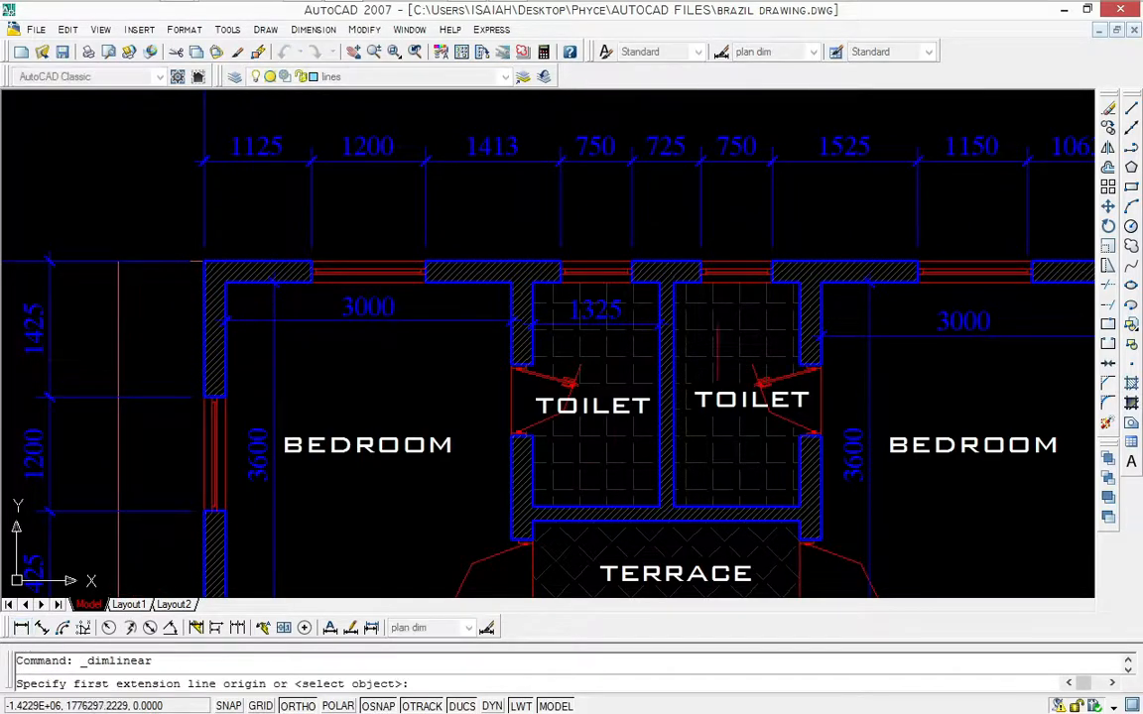
left_click(659, 283)
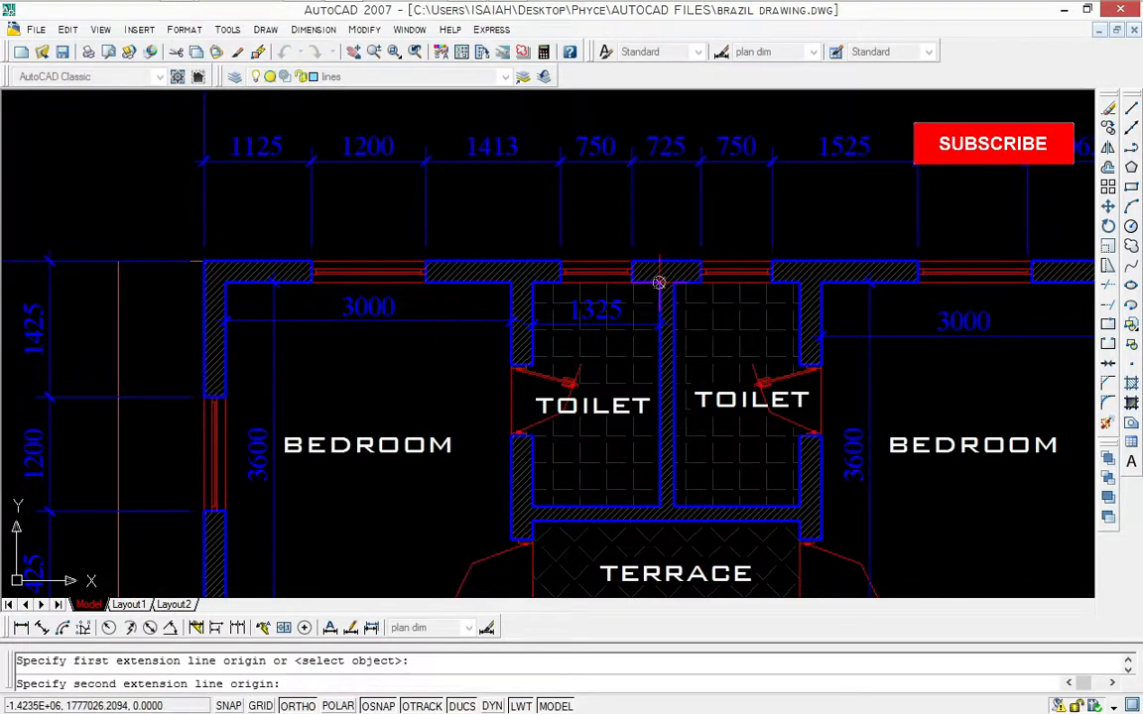
left_click(659, 506)
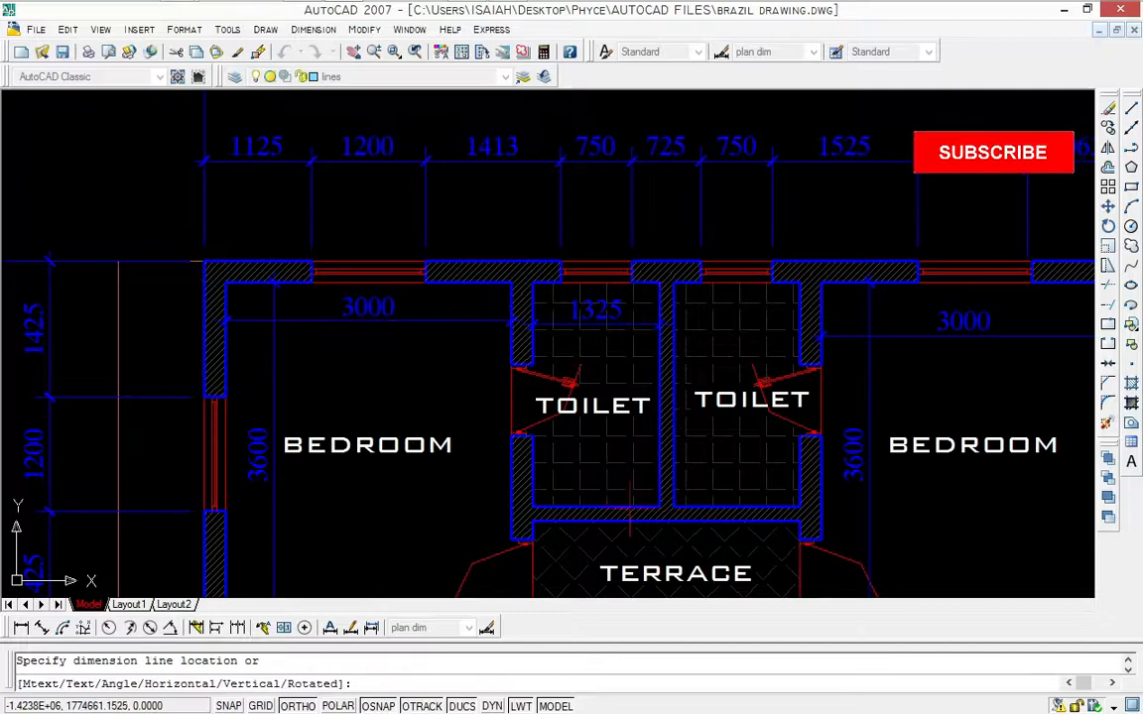
left_click(613, 377)
scroll(615, 375, "down", 2)
scroll(615, 373, "down", 6)
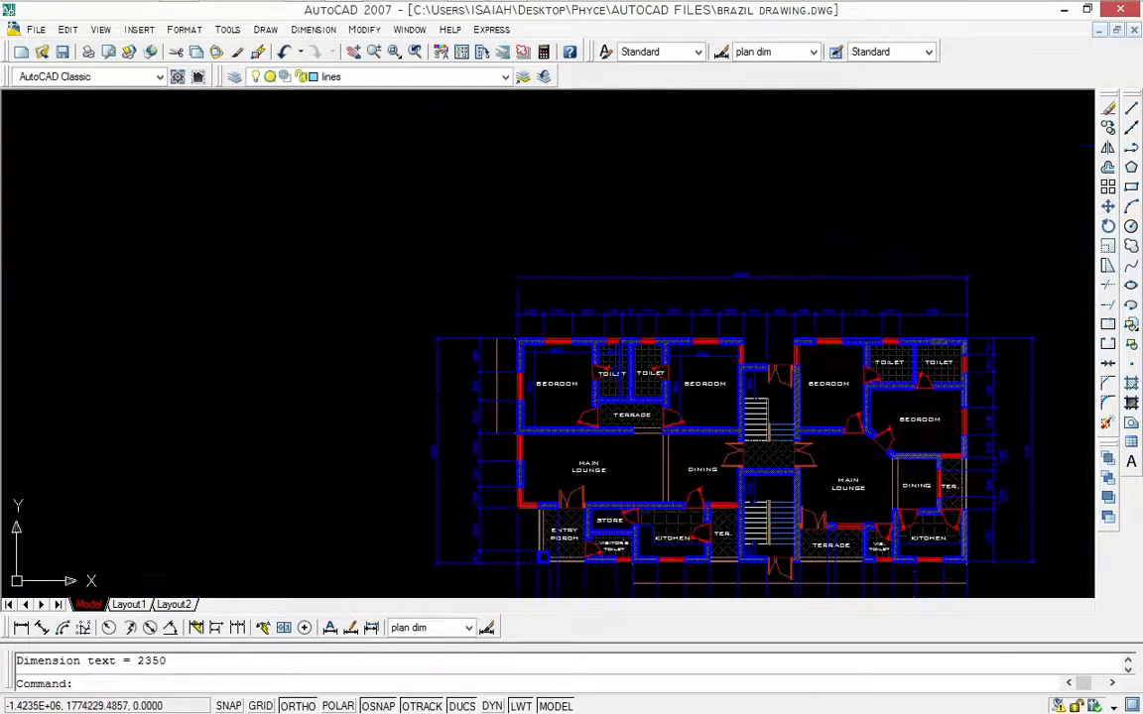
mouse_move(727, 424)
middle_mouse_down()
mouse_move(606, 367)
mouse_move(611, 334)
middle_mouse_up()
scroll(607, 367, "up", 2)
scroll(613, 365, "up", 2)
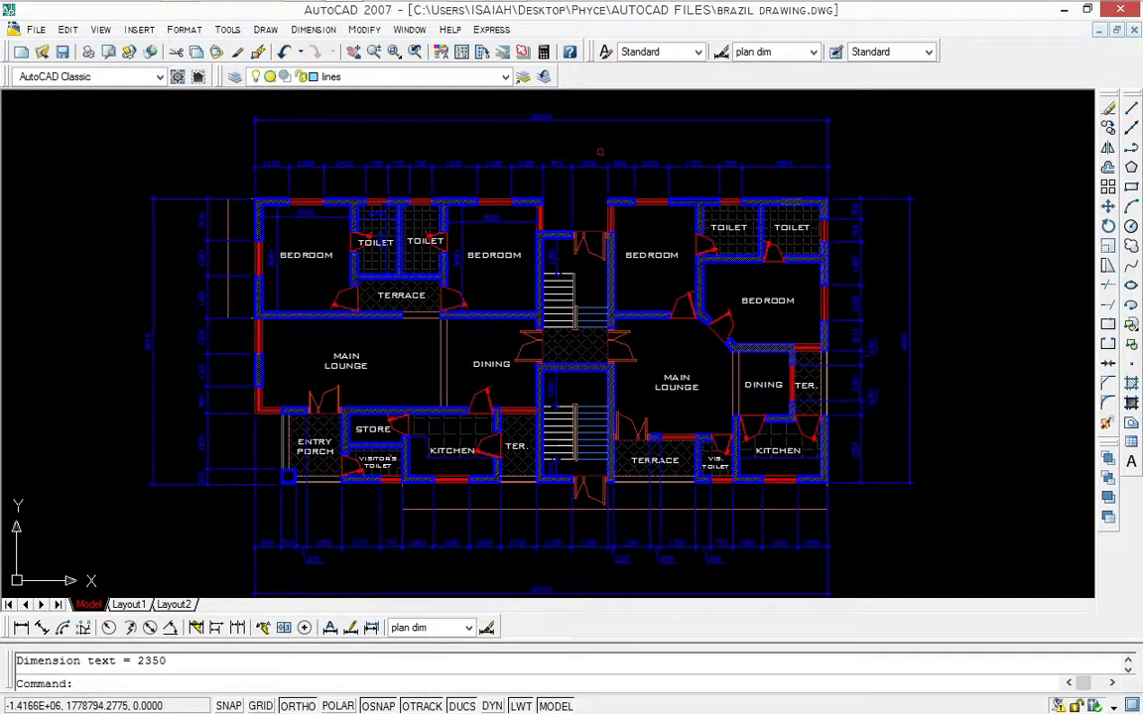
left_click(877, 152)
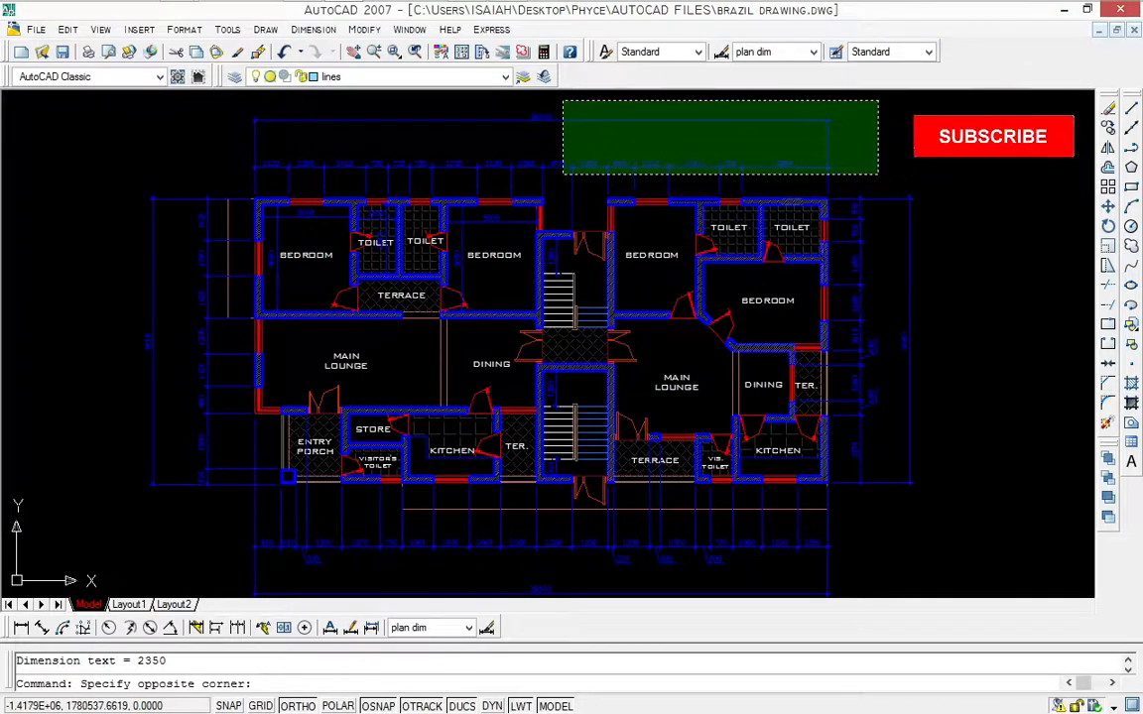
key("Escape")
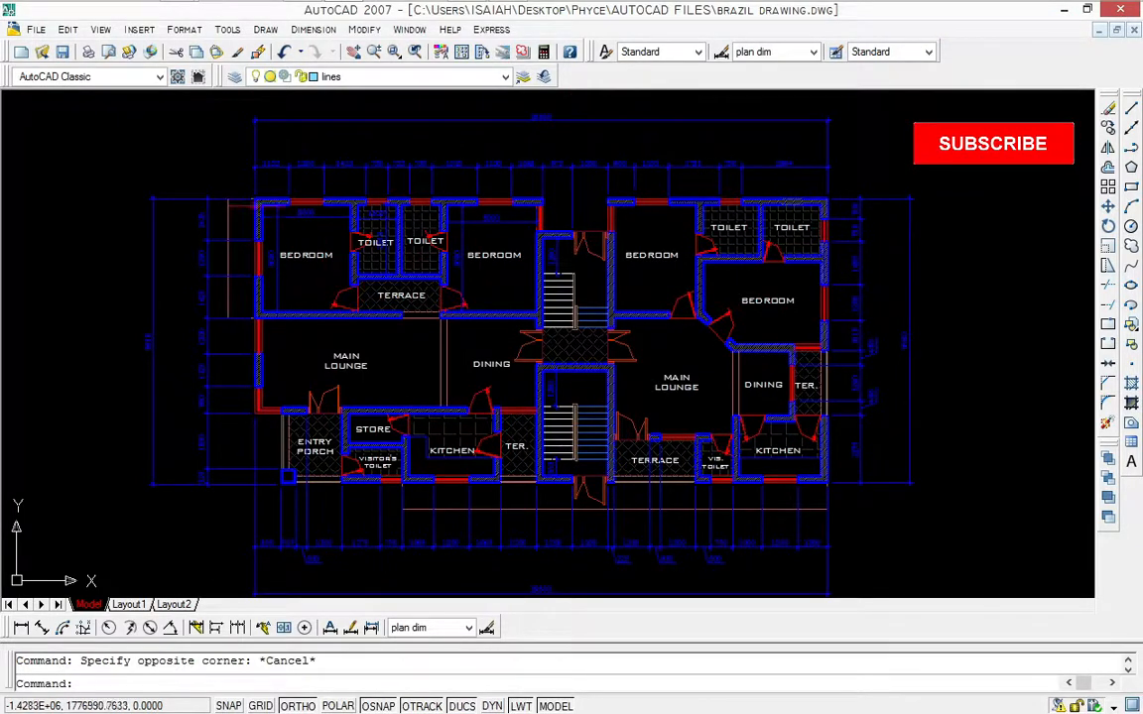